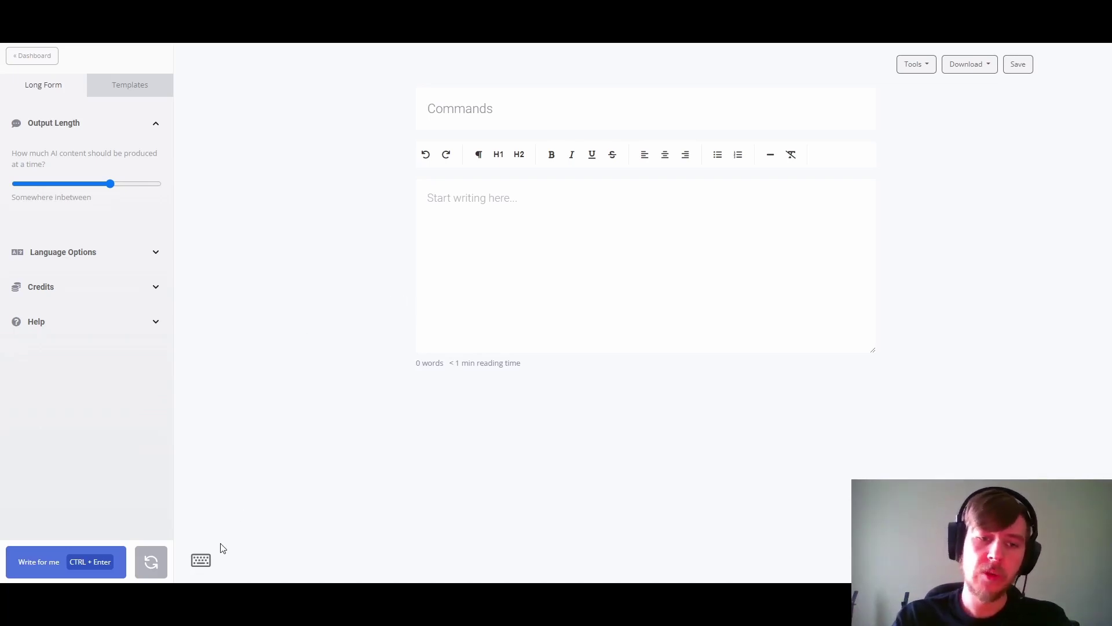
# Step: Insert the /expand example 'Being an amazing copywriter requires' from the Commands list into the editor
pyautogui.click(201, 561)
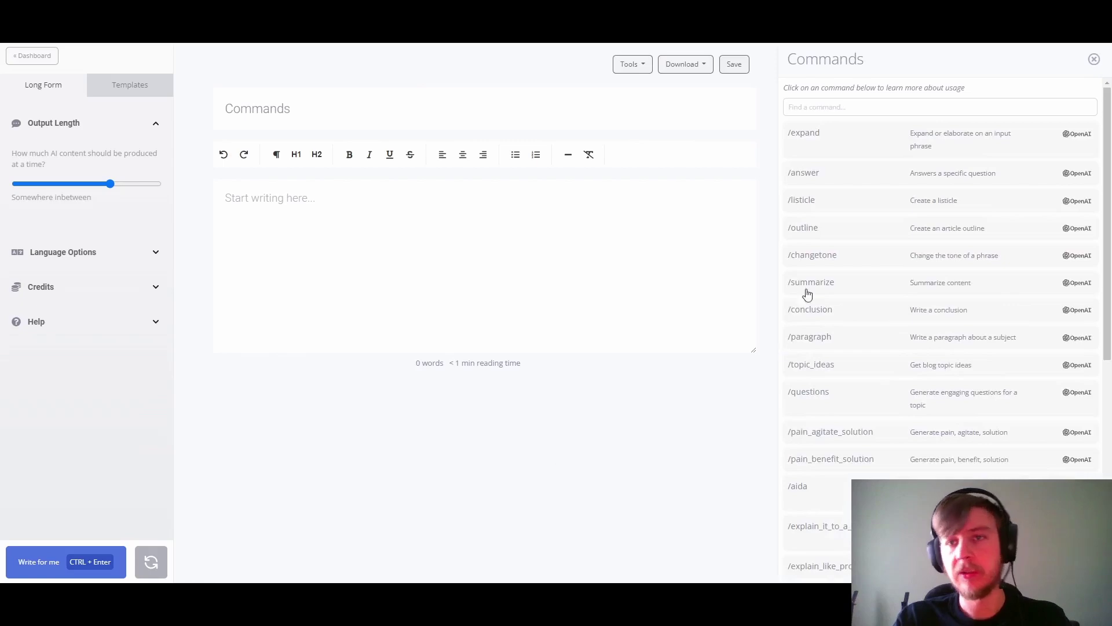
pyautogui.scroll(-5, 853, 228)
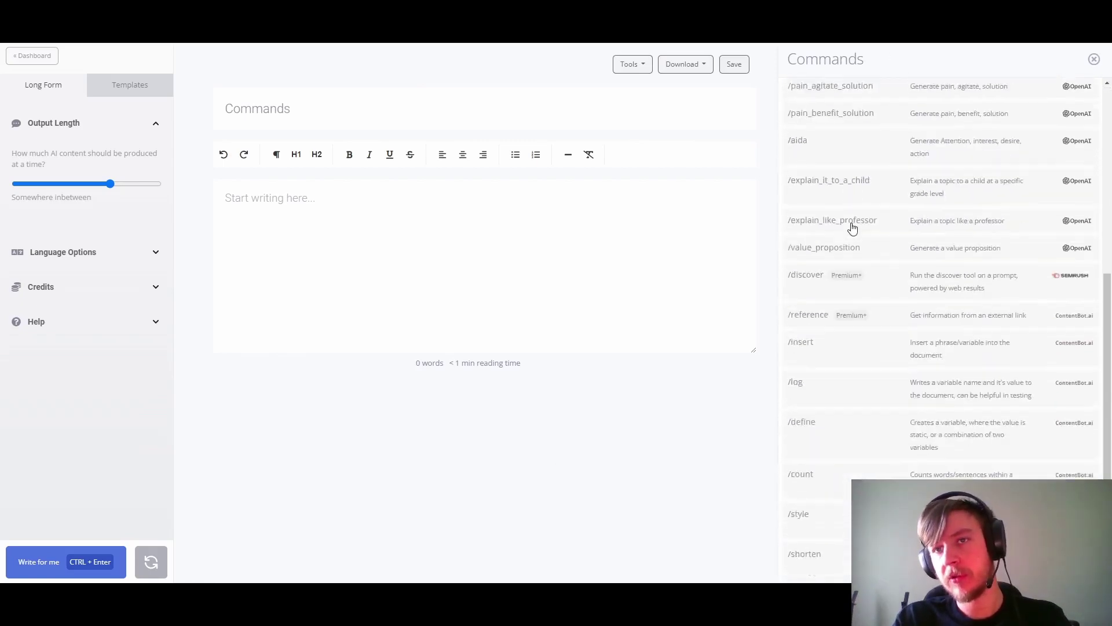
pyautogui.scroll(5, 853, 227)
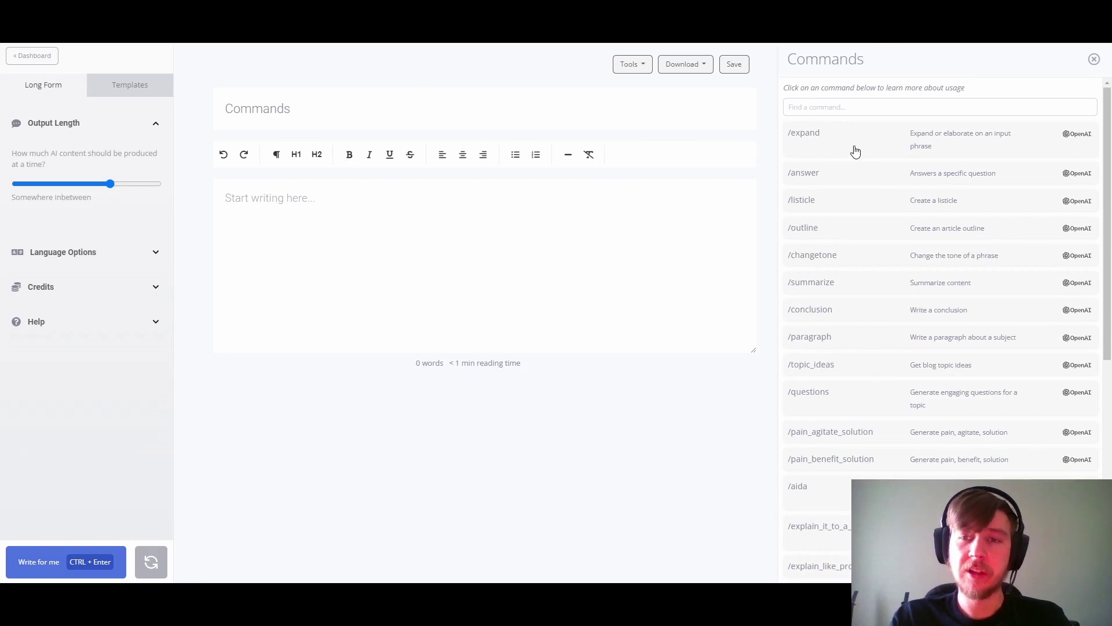
pyautogui.click(911, 146)
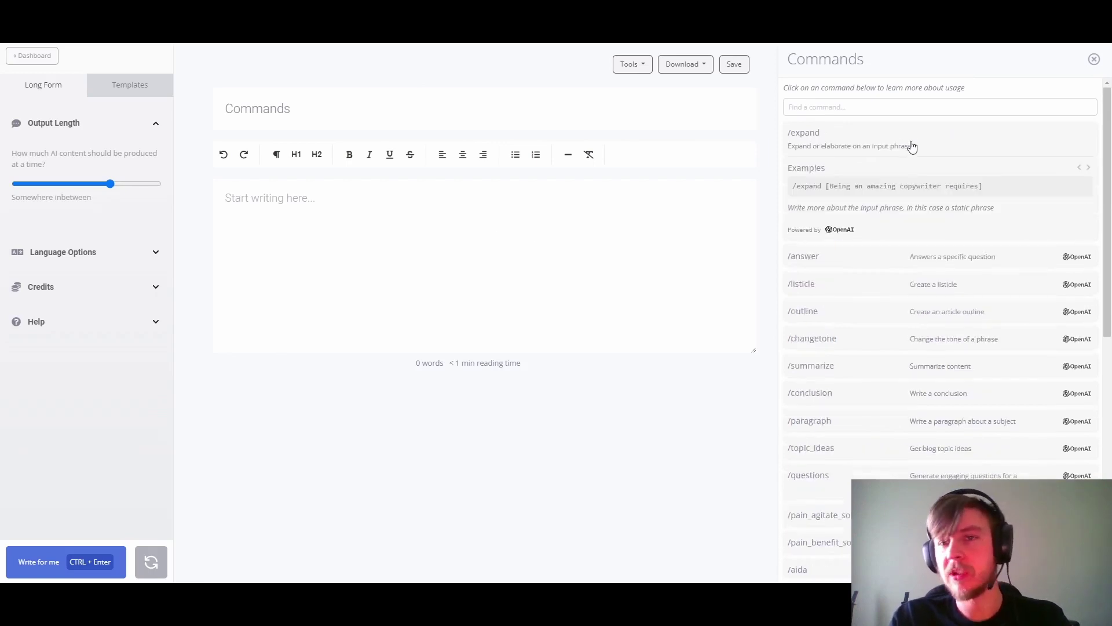
pyautogui.click(815, 191)
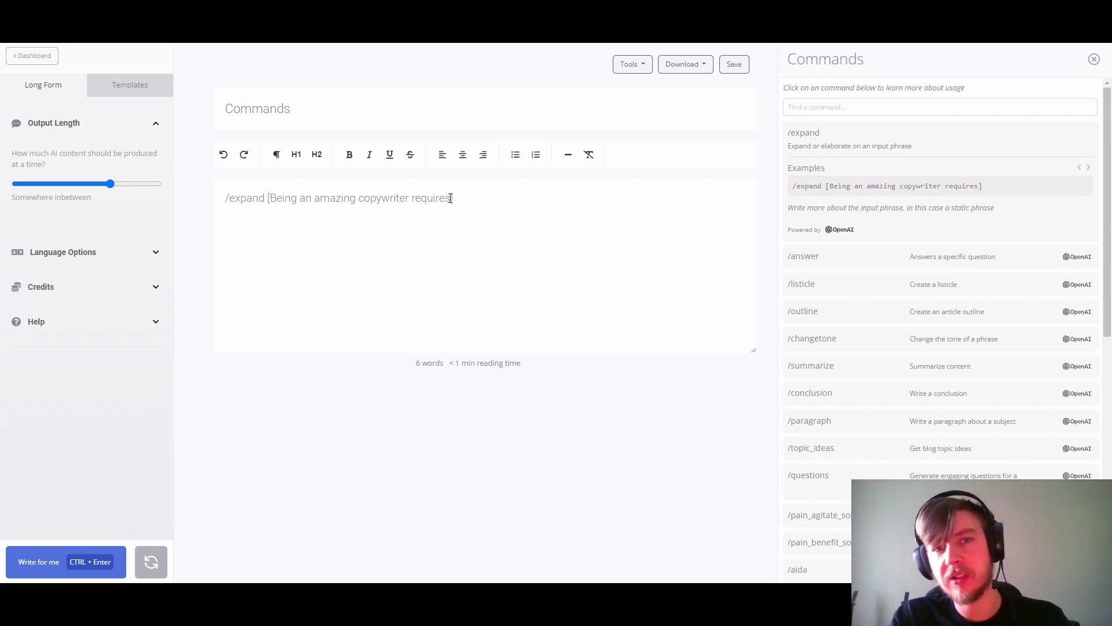
pyautogui.click(1095, 60)
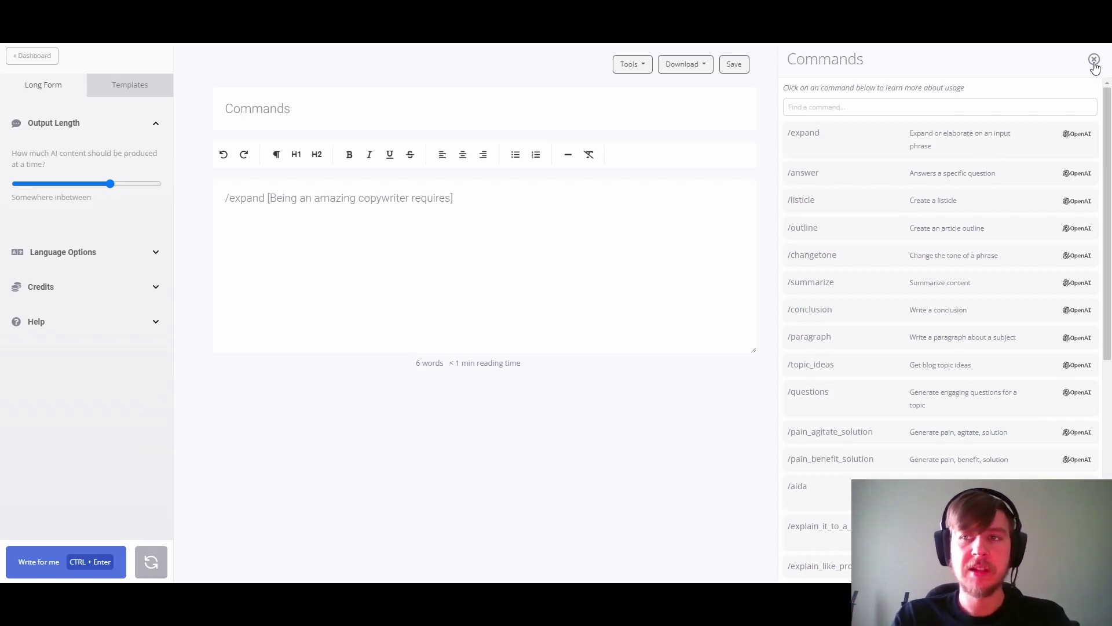
pyautogui.click(1094, 62)
# Step: Replace the /expand example line with '/command modify' and bring up the slash-command list
pyautogui.moveTo(673, 197); pyautogui.dragTo(415, 189)
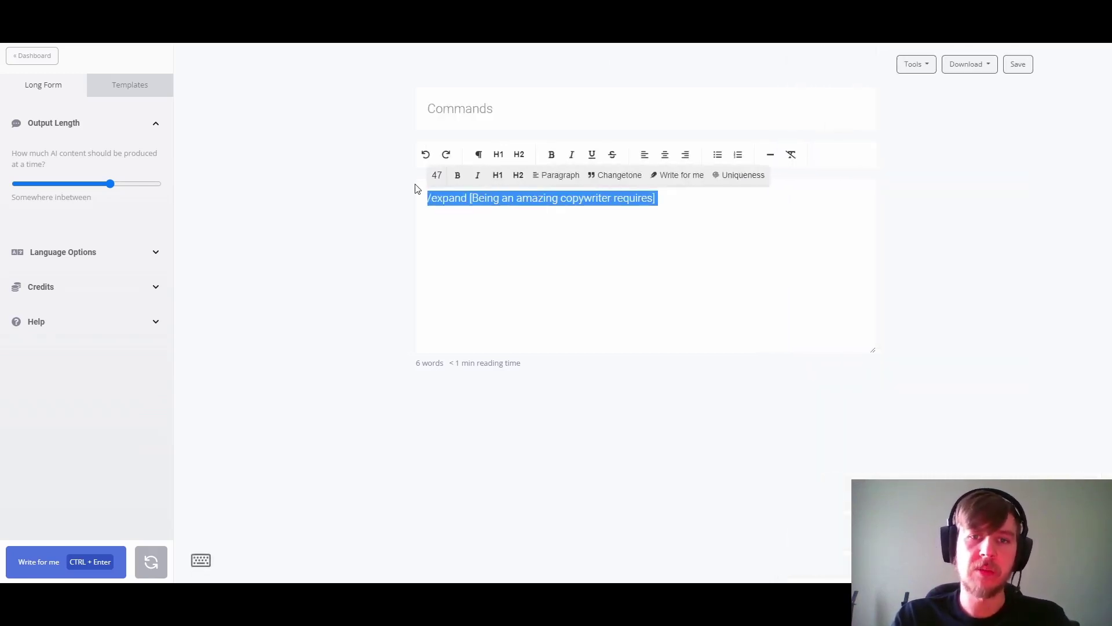
pyautogui.press('BackSpace')
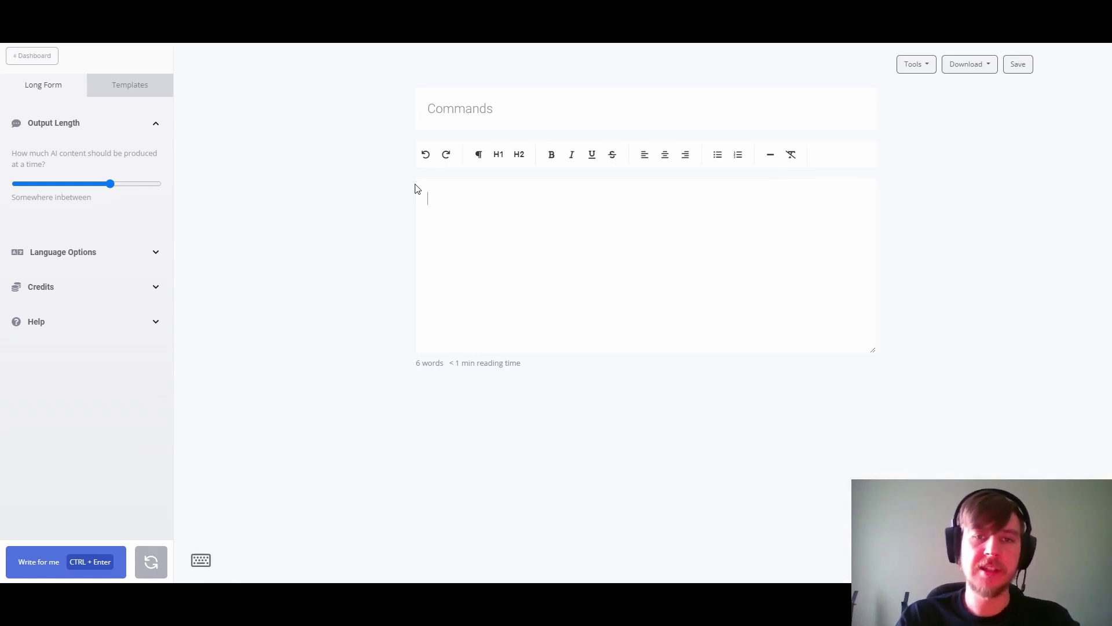
pyautogui.write('/co')
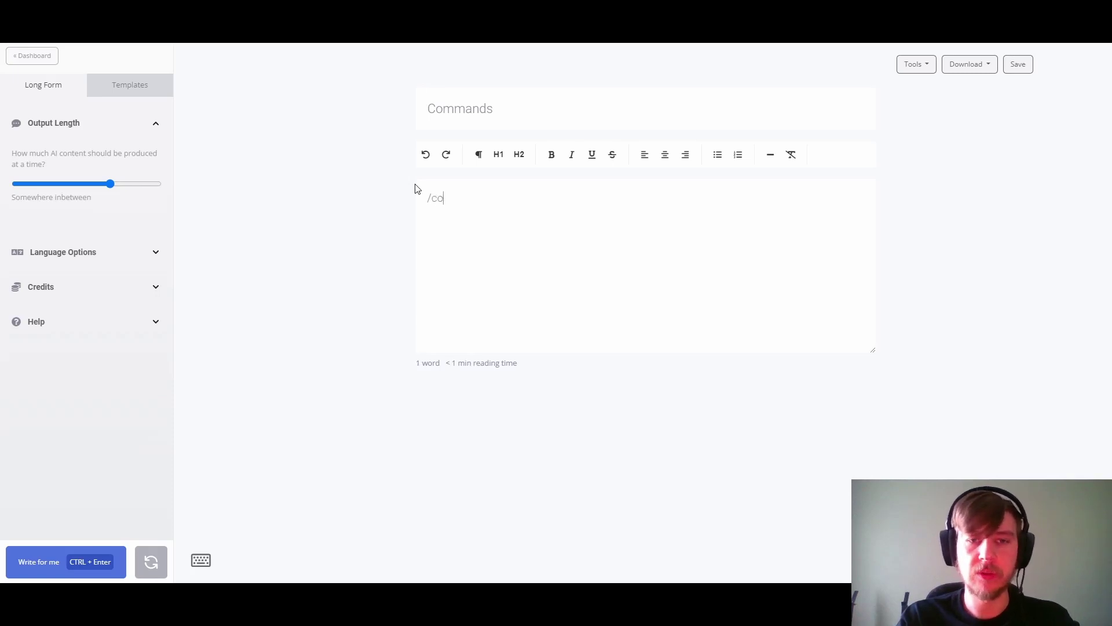
pyautogui.write('mmadnd')
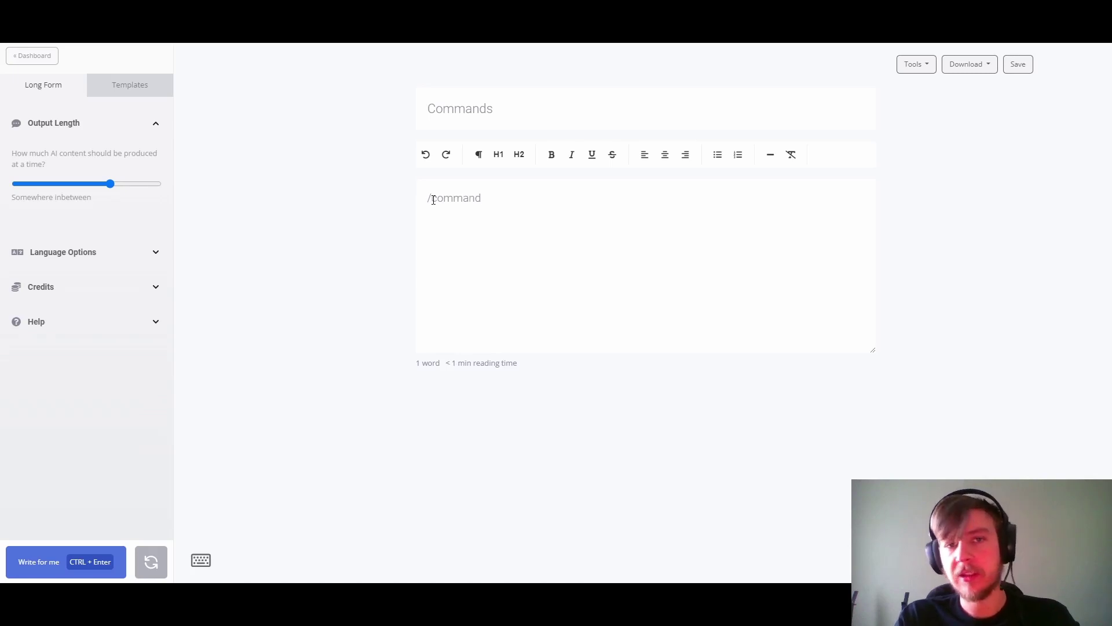
pyautogui.hotkey('ctrl', 'Return')
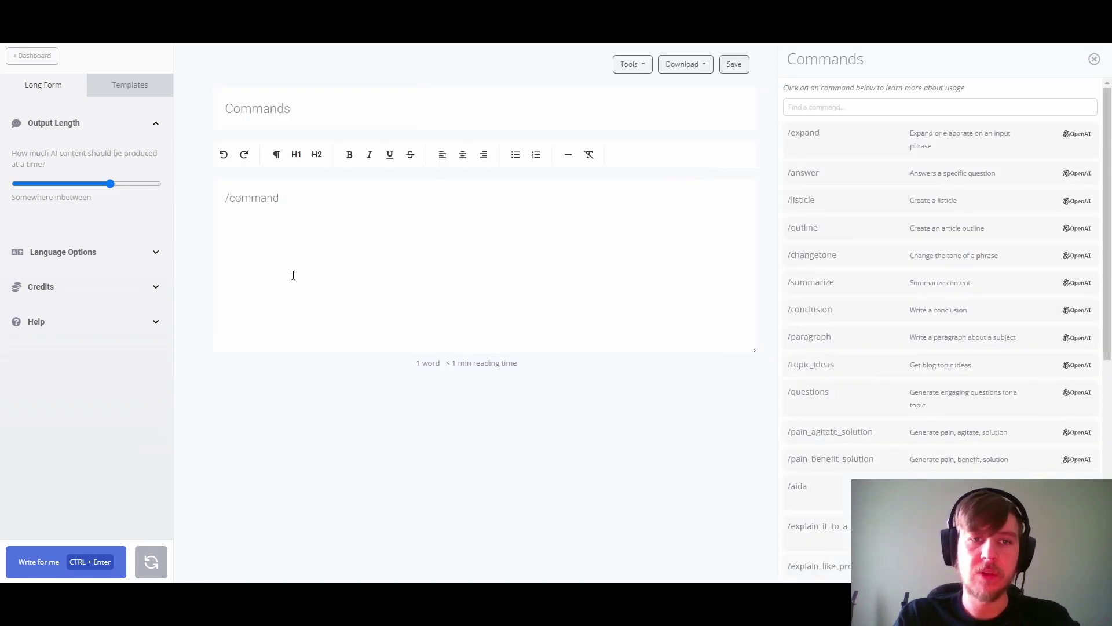
pyautogui.moveTo(228, 200); pyautogui.dragTo(317, 203)
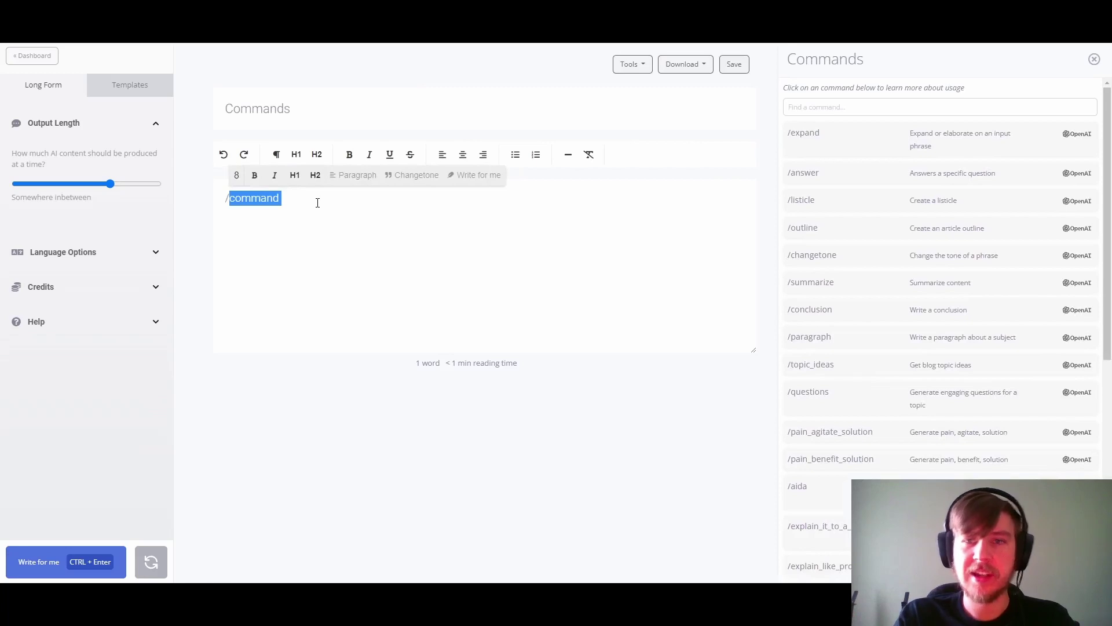
pyautogui.scroll(-7, 866, 241)
pyautogui.scroll(4, 864, 243)
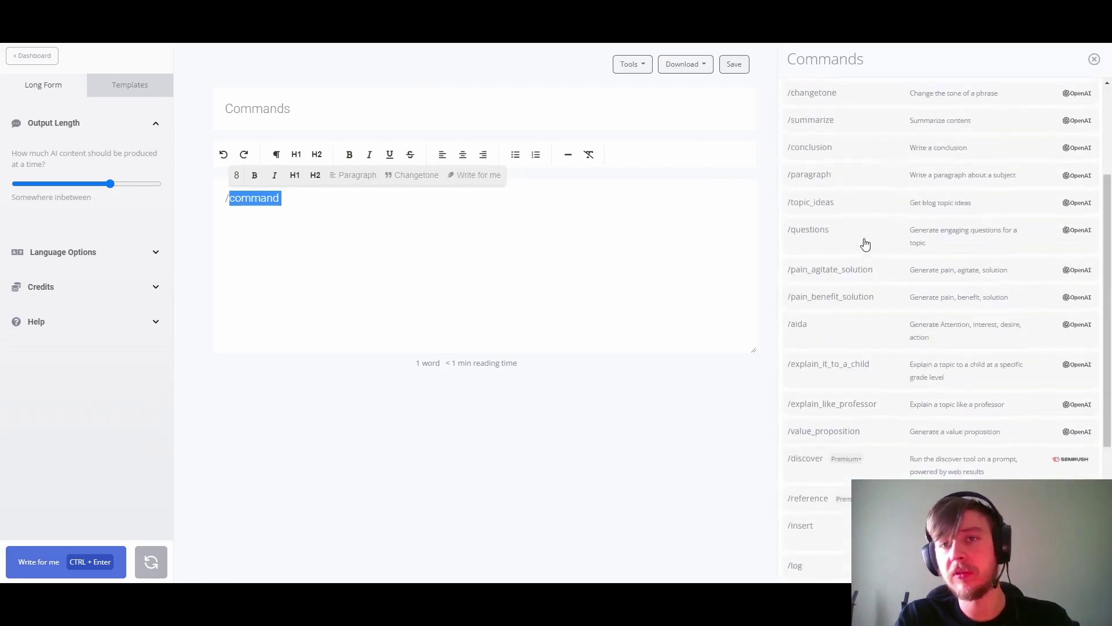
pyautogui.scroll(3, 865, 243)
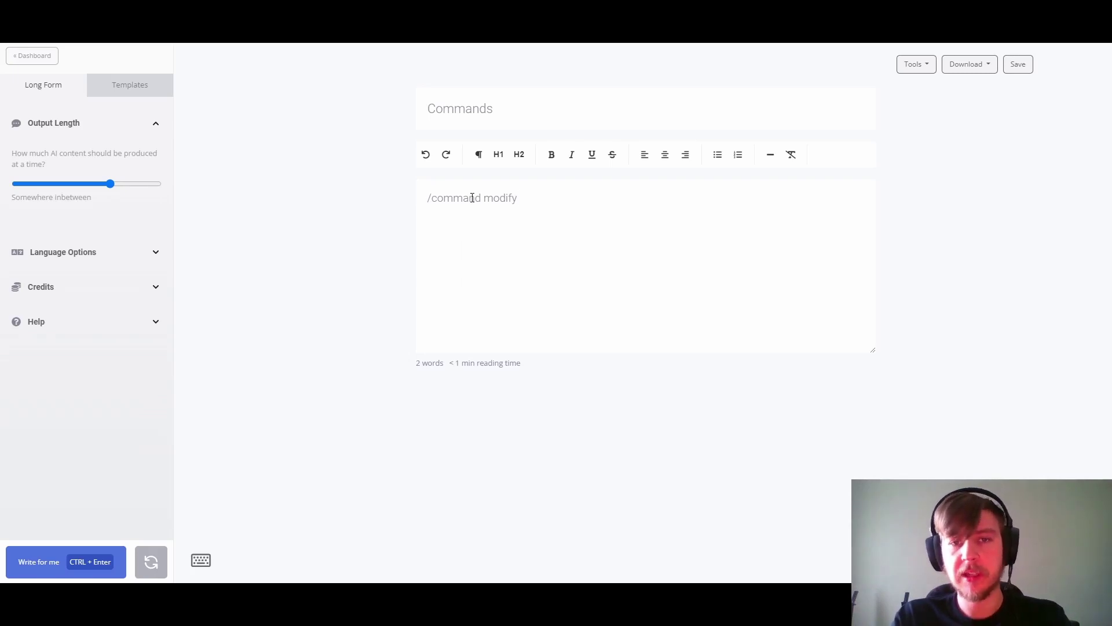
# Step: Build '/command modify [#username]' by trying #topic and #content placeholders, then erase the line
pyautogui.write('[')
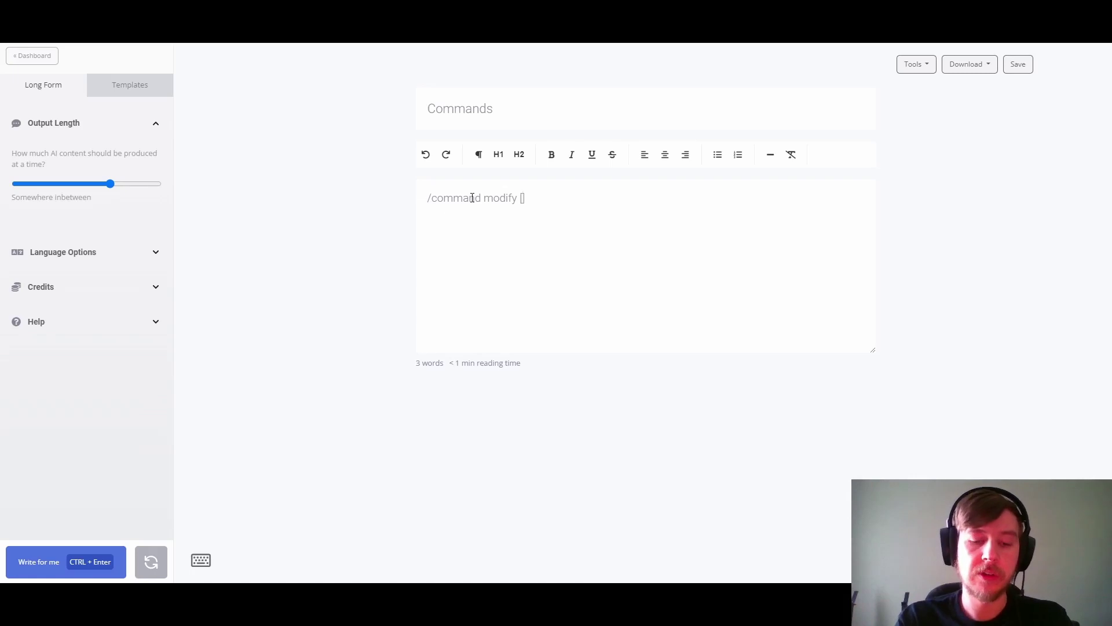
pyautogui.write('a')
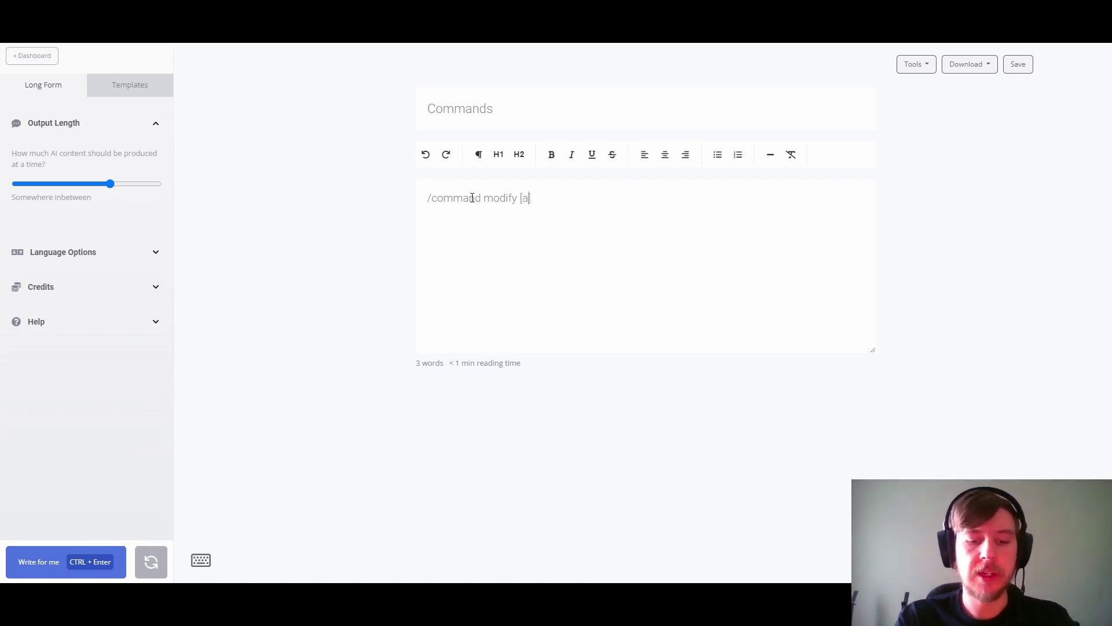
pyautogui.write(' simple phrase')
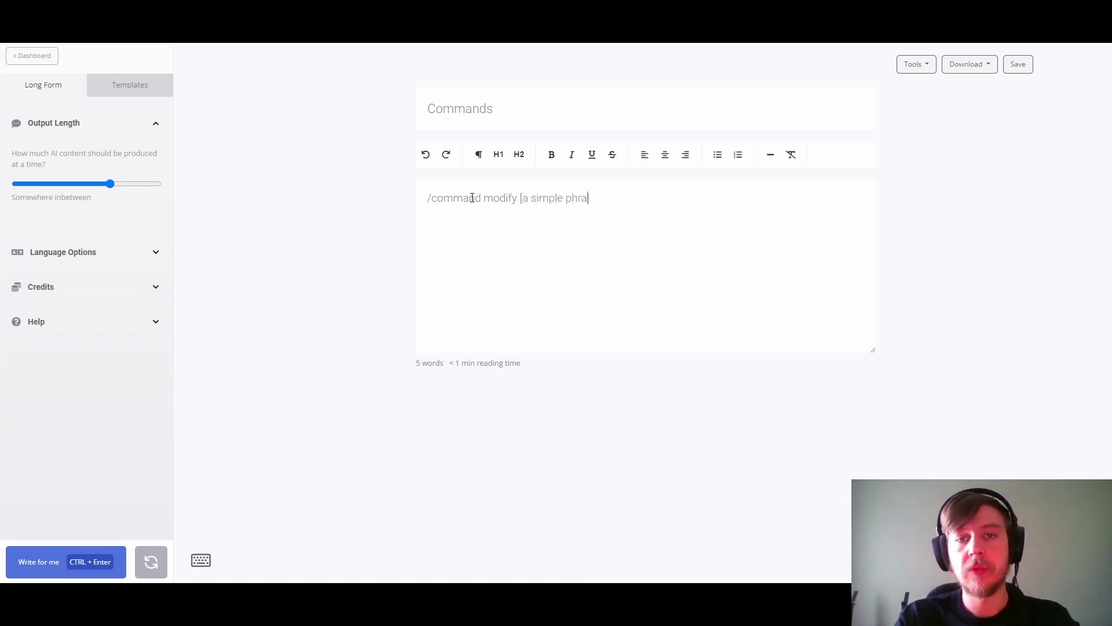
pyautogui.hotkey('ctrl', 'shift', 'Left')
pyautogui.hotkey('ctrl', 'shift', 'Left')
pyautogui.hotkey('ctrl', 'shift', 'Left')
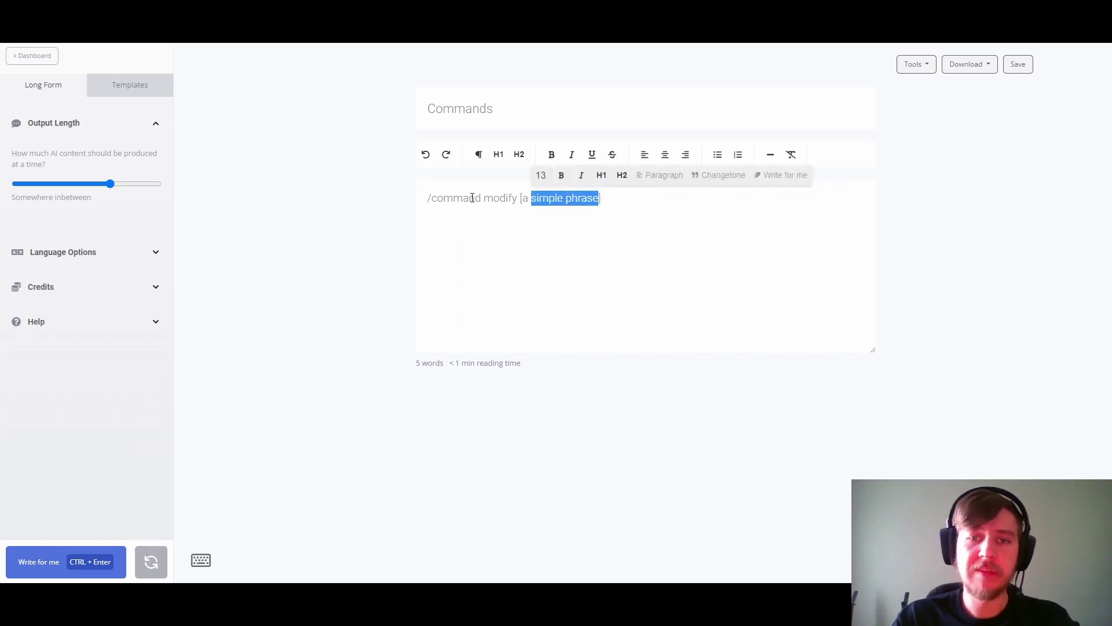
pyautogui.write('#topic')
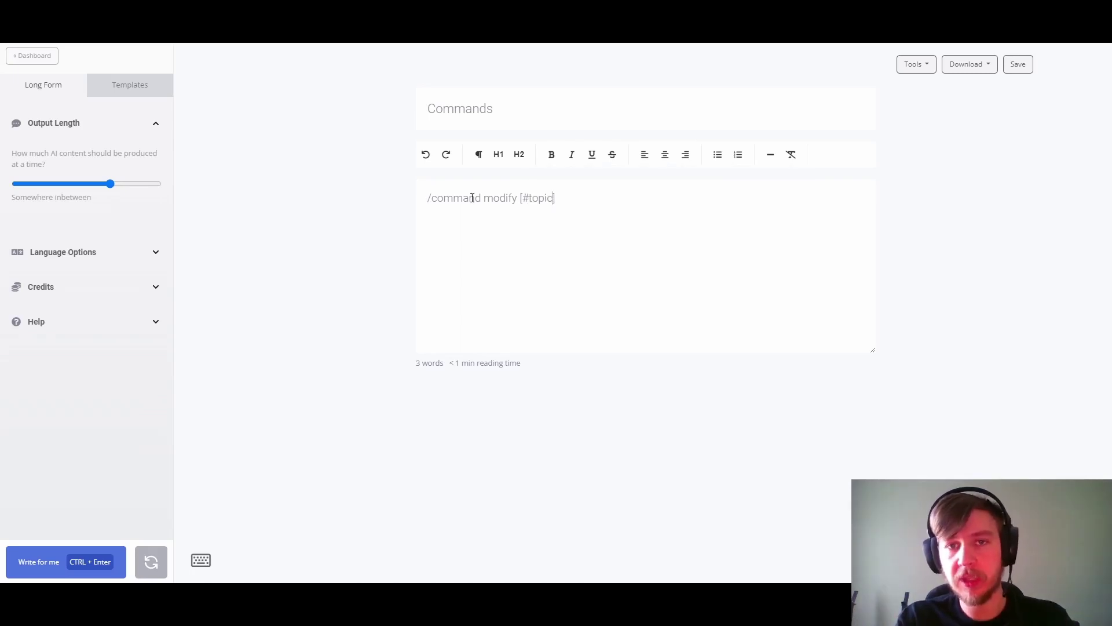
pyautogui.hotkey('ctrl', 'BackSpace')
pyautogui.write('content')
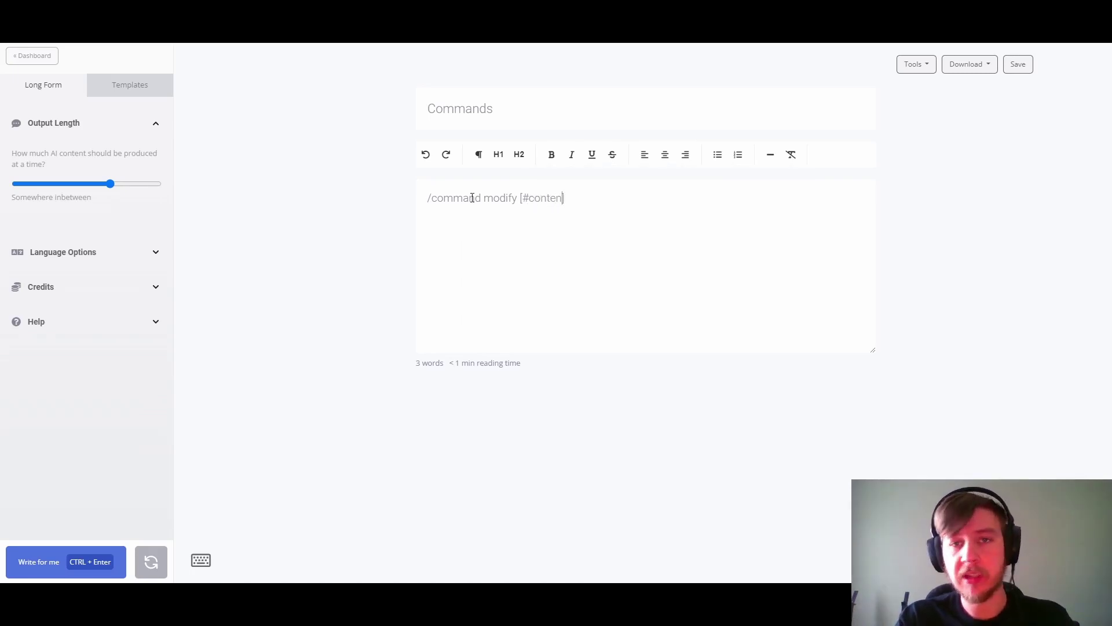
pyautogui.press('BackSpace')
pyautogui.press('BackSpace')
pyautogui.press('BackSpace')
pyautogui.press('BackSpace')
pyautogui.press('BackSpace')
pyautogui.press('BackSpace')
pyautogui.press('BackSpace')
pyautogui.press('BackSpace')
pyautogui.press('BackSpace')
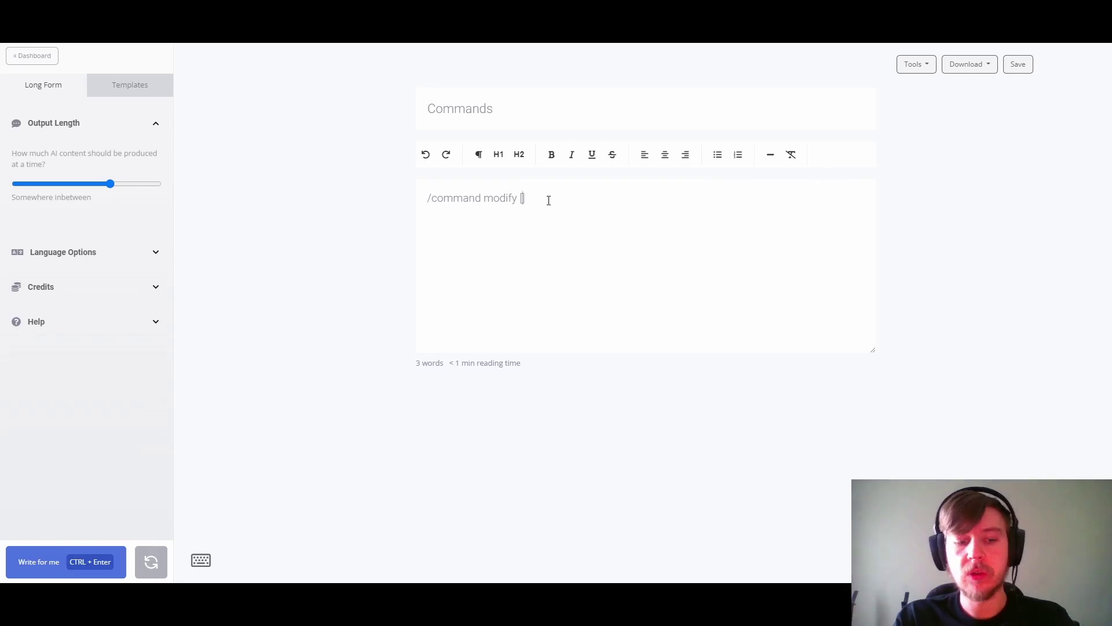
pyautogui.write('#username')
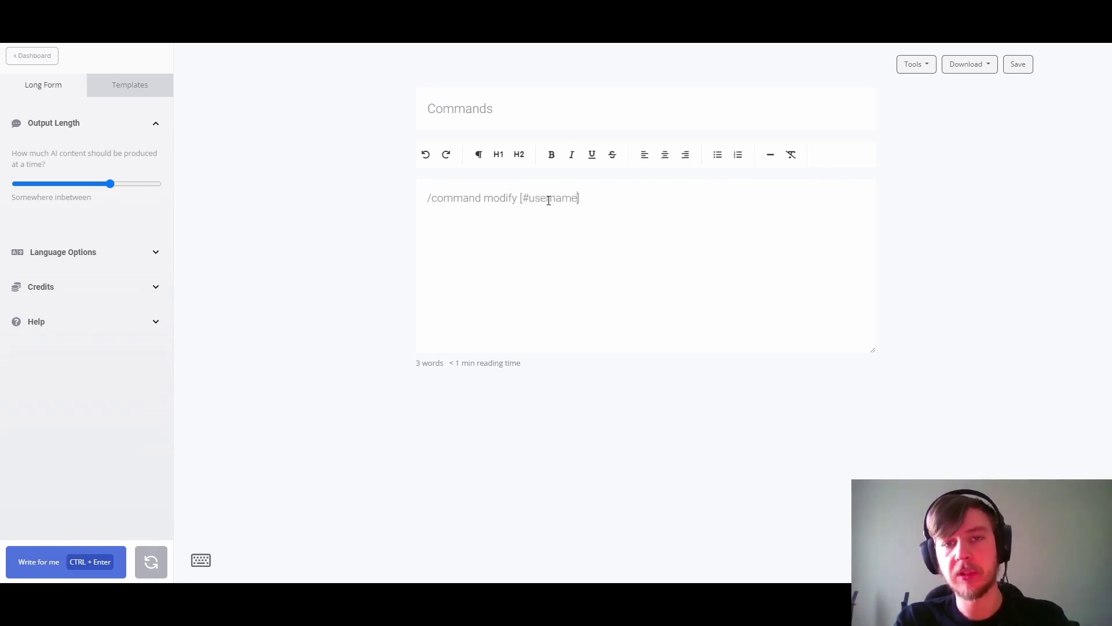
pyautogui.write('] (')
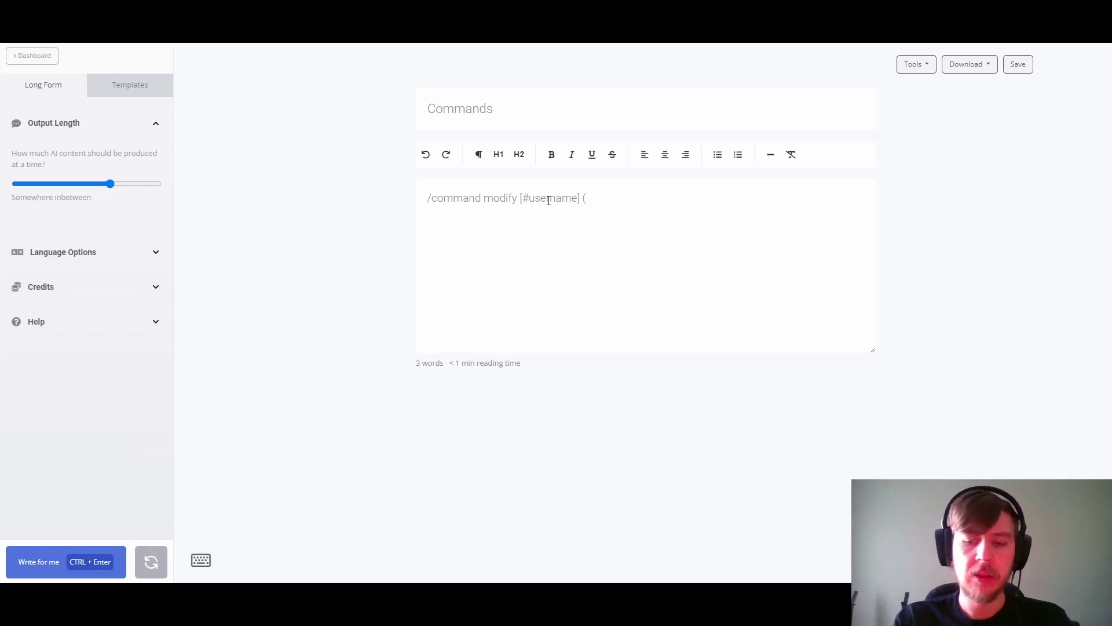
pyautogui.press('BackSpace')
pyautogui.press('BackSpace')
pyautogui.press('BackSpace')
pyautogui.press('BackSpace')
pyautogui.press('BackSpace')
pyautogui.press('BackSpace')
pyautogui.press('BackSpace')
pyautogui.press('BackSpace')
pyautogui.press('BackSpace')
pyautogui.press('BackSpace')
pyautogui.press('BackSpace')
pyautogui.press('BackSpace')
pyautogui.press('BackSpace')
pyautogui.press('BackSpace')
pyautogui.press('BackSpace')
pyautogui.press('BackSpace')
pyautogui.press('BackSpace')
pyautogui.press('BackSpace')
pyautogui.press('BackSpace')
pyautogui.press('BackSpace')
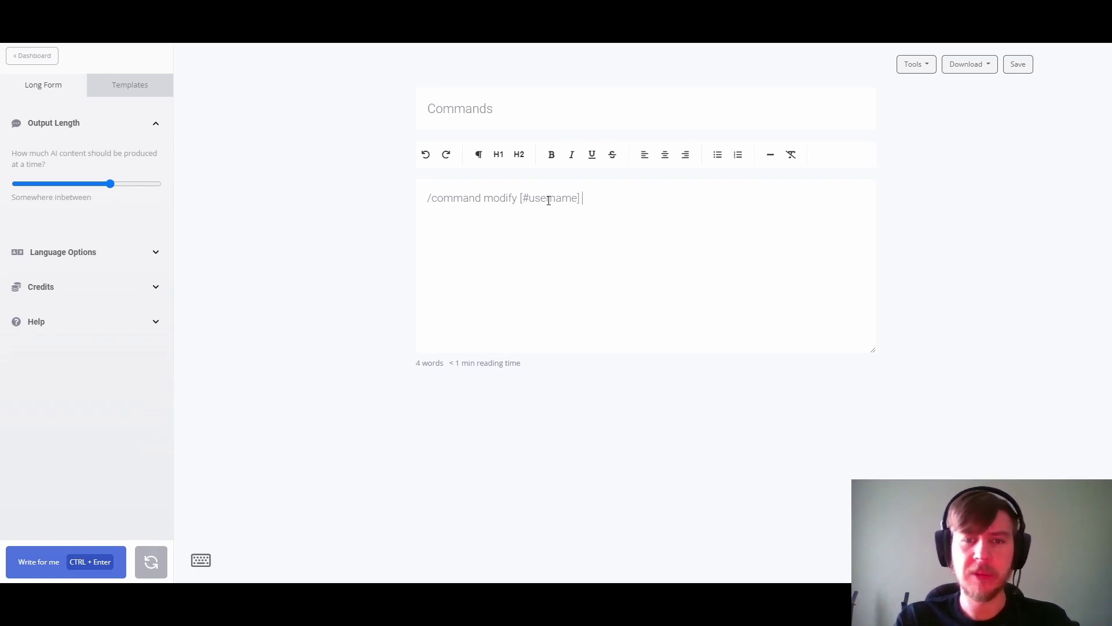
# Step: Open the command list and type /define into the empty editor
pyautogui.click(202, 559)
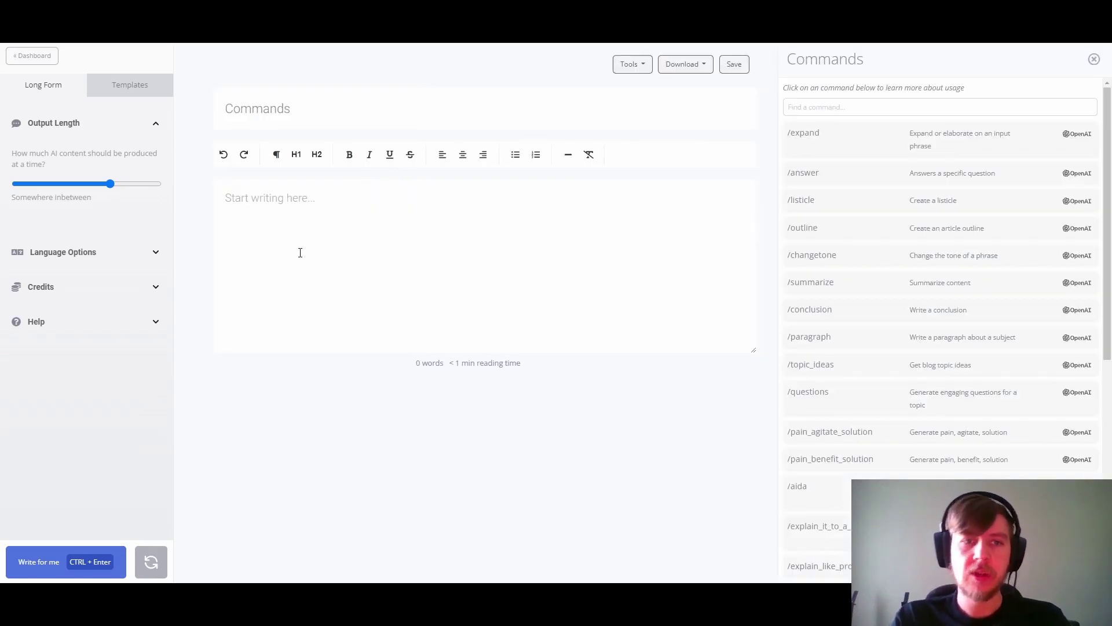
pyautogui.click(271, 205)
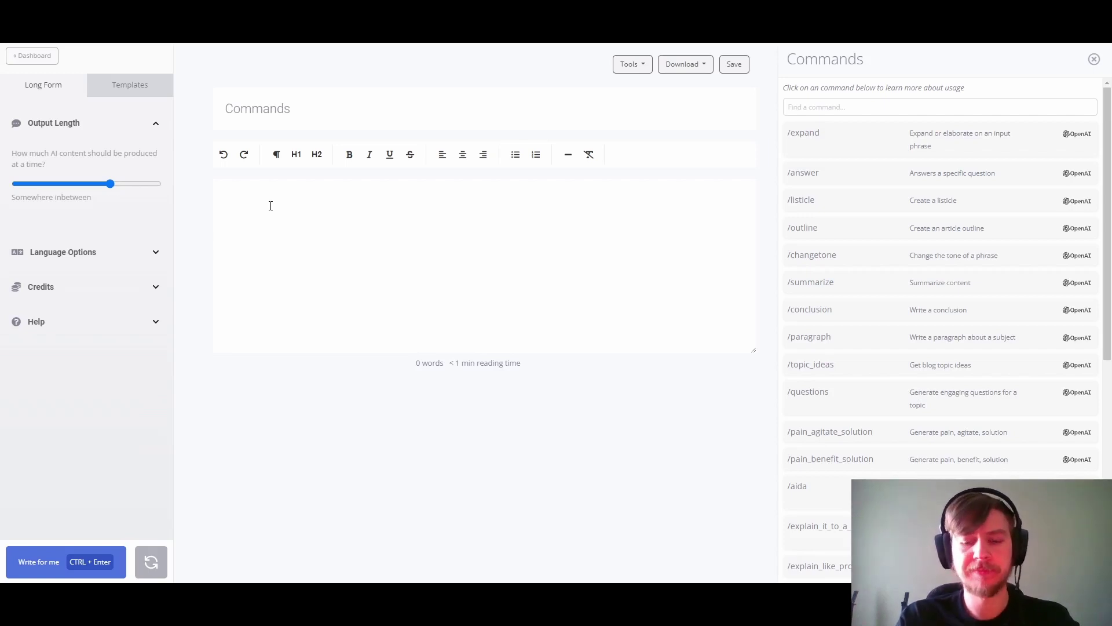
pyautogui.write('/define')
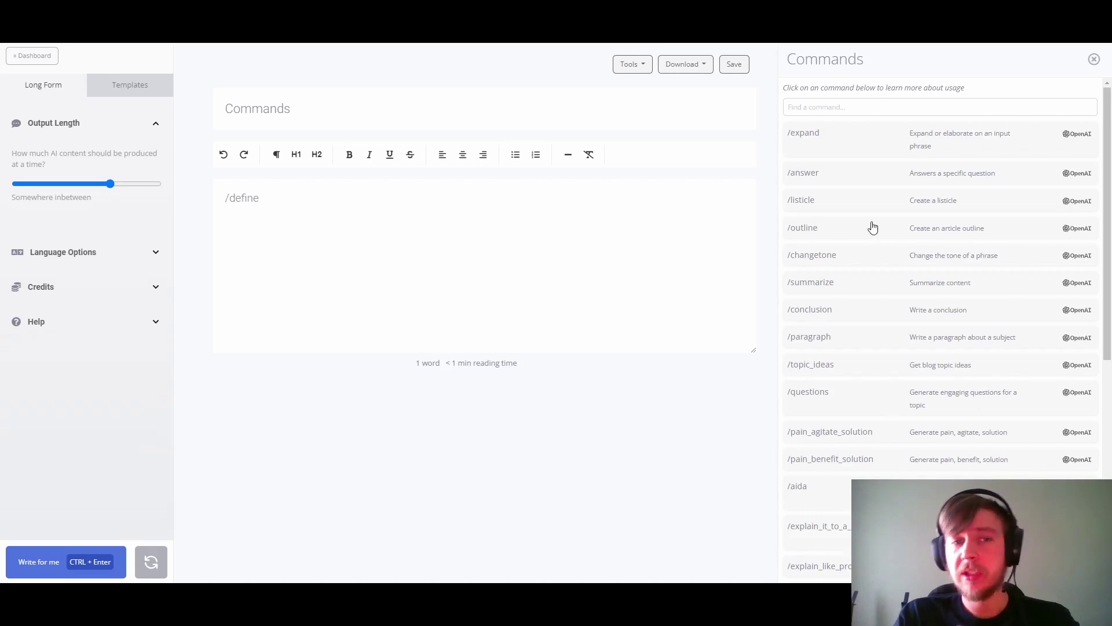
pyautogui.scroll(-7, 876, 263)
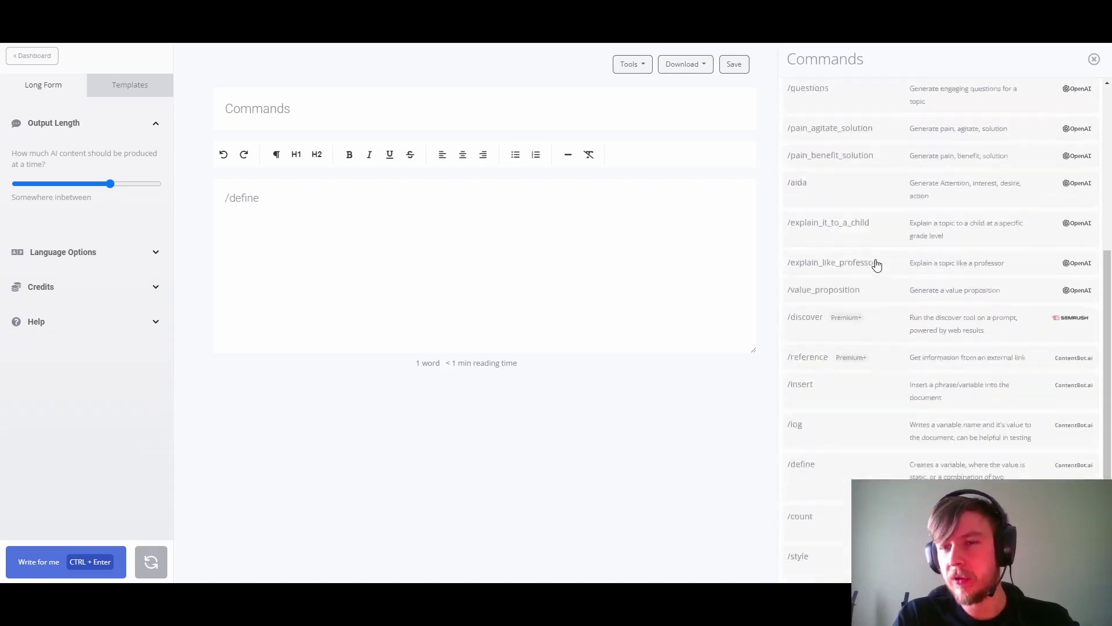
pyautogui.scroll(6, 876, 263)
pyautogui.scroll(1, 876, 263)
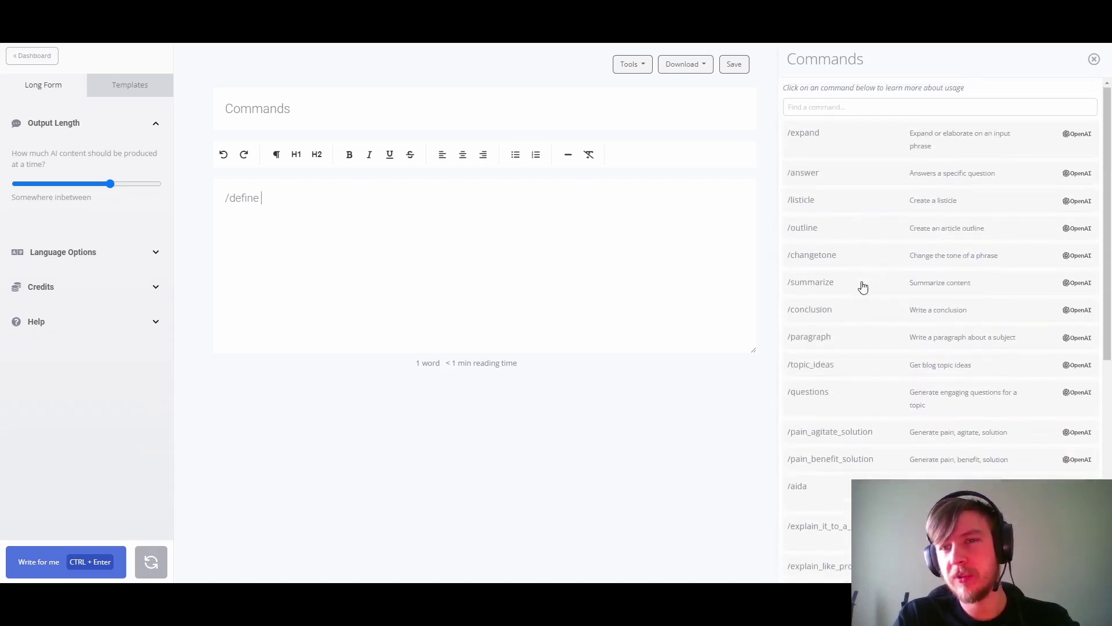
# Step: Search 'define' and show its example '/define [Hello world] (as #greeting)'
pyautogui.click(833, 107)
pyautogui.write('define')
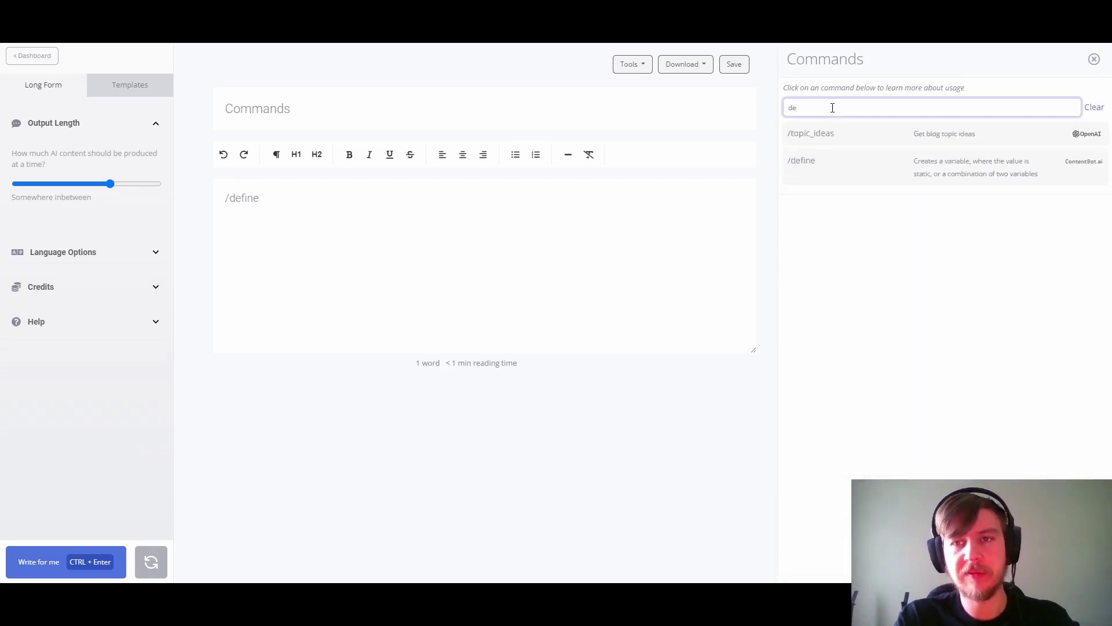
pyautogui.click(847, 153)
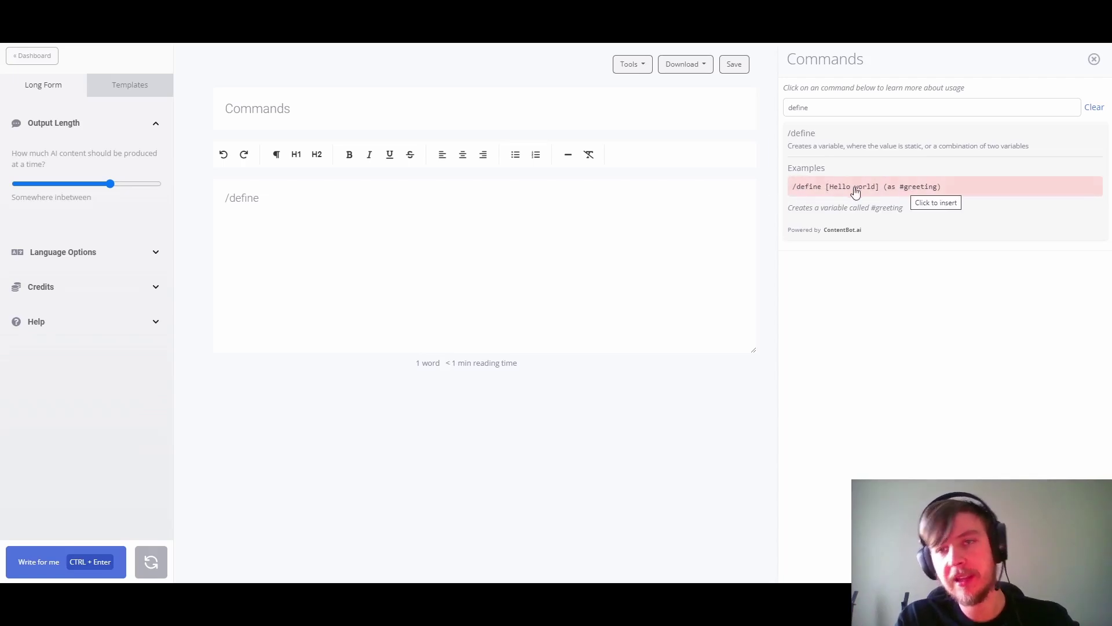
# Step: Run '/define [person's name] (as #username)' to create the #username variable
pyautogui.click(278, 199)
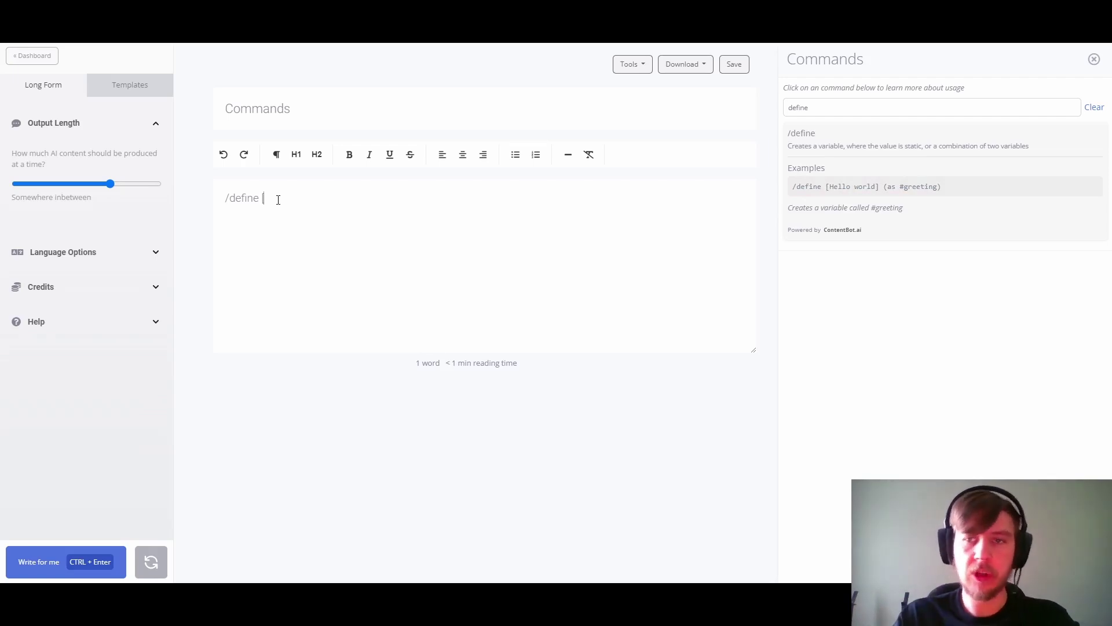
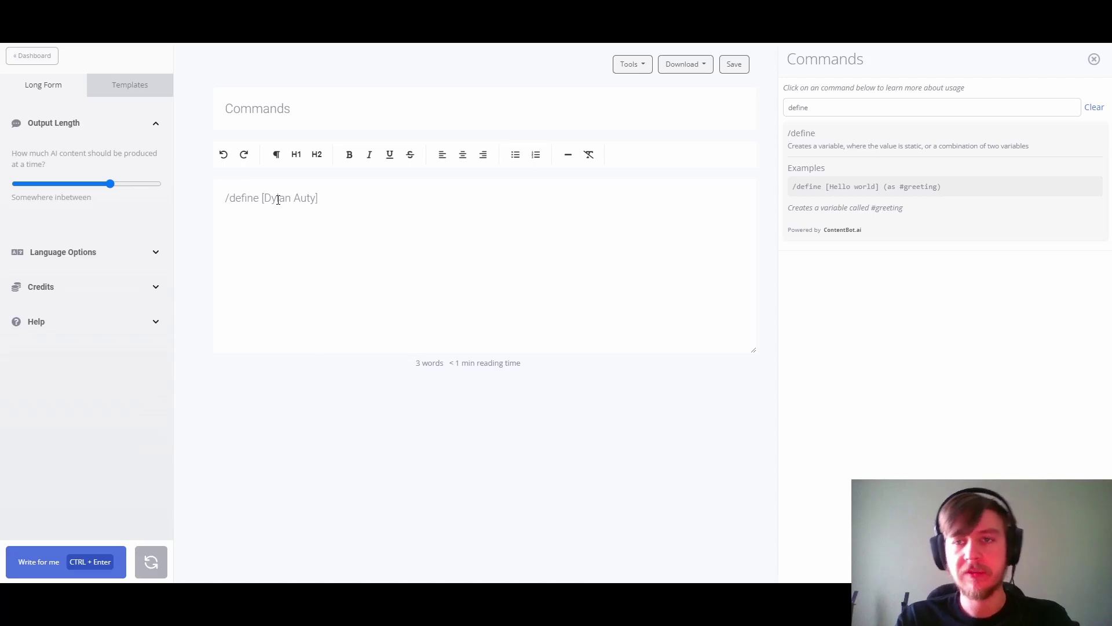
pyautogui.write('(')
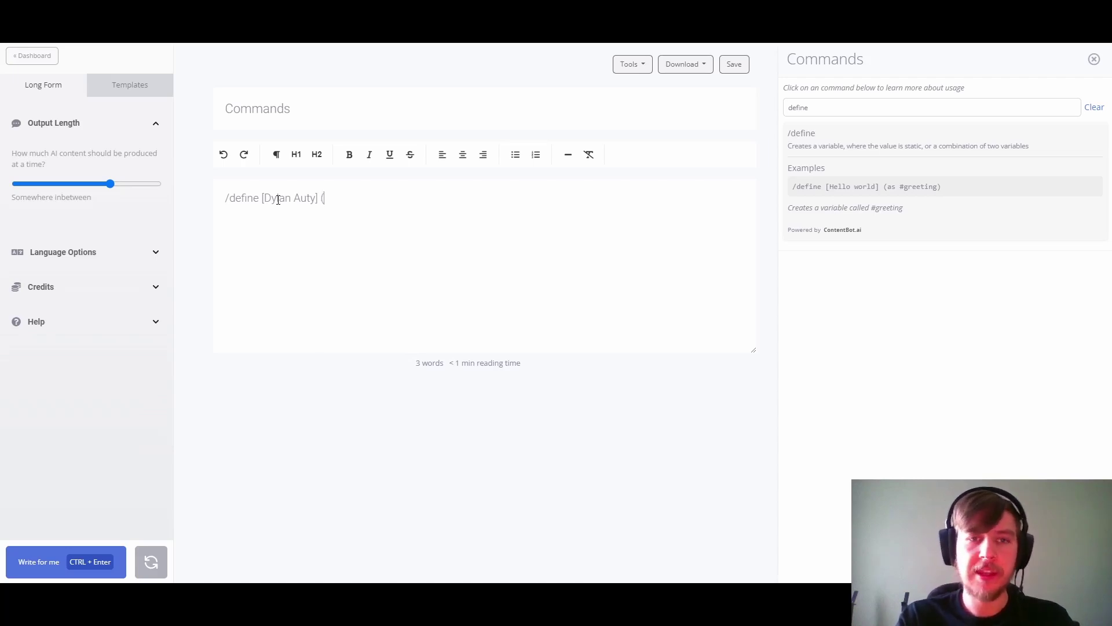
pyautogui.write('as ')
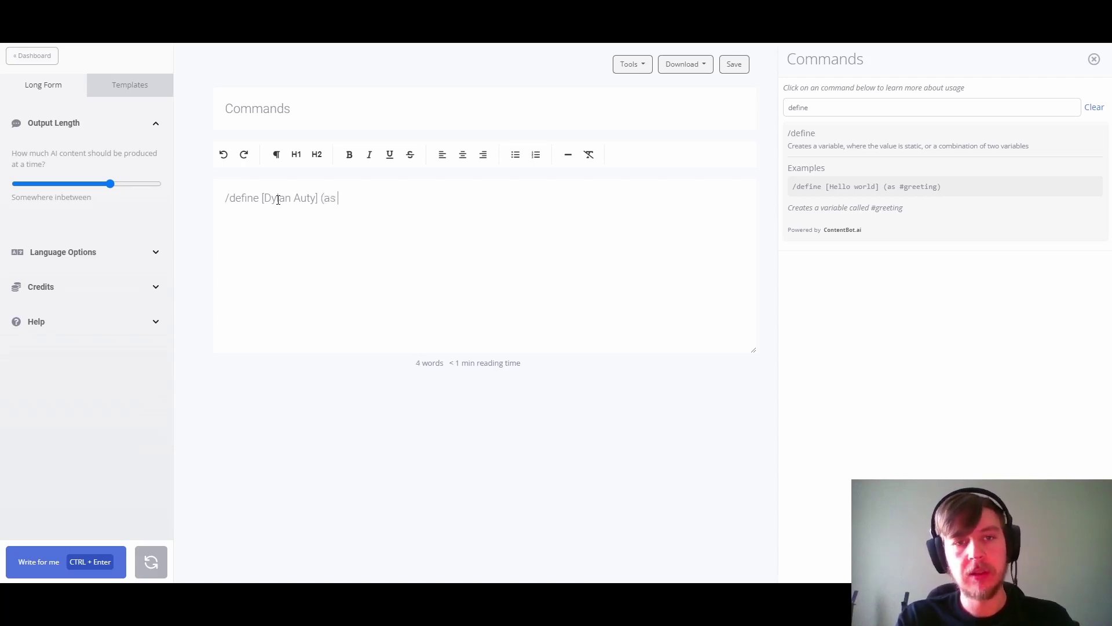
pyautogui.write('#')
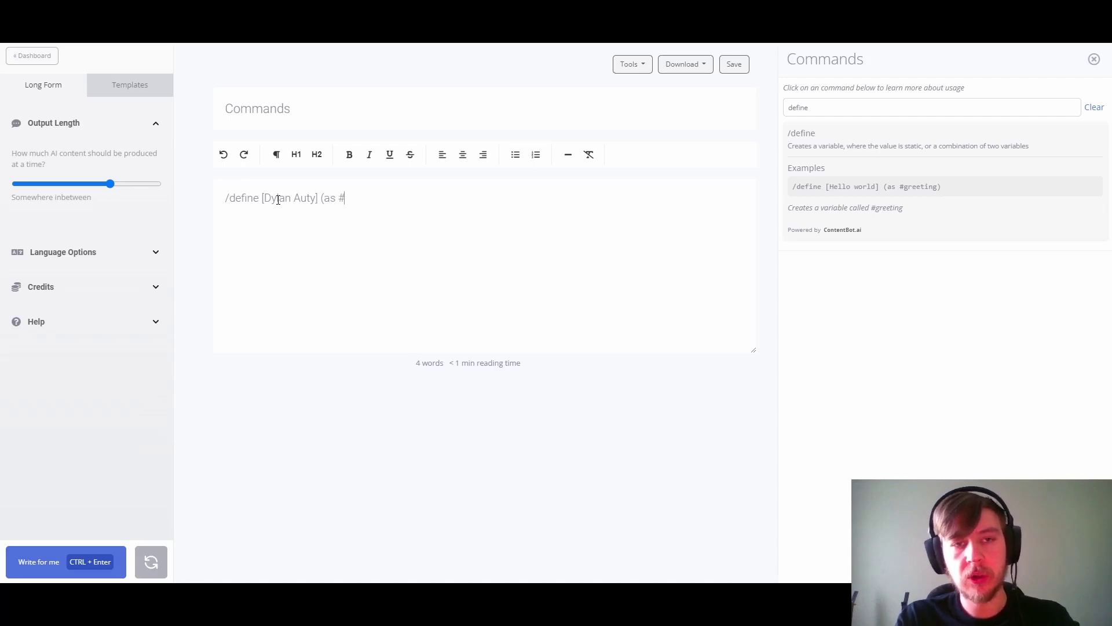
pyautogui.write('username)')
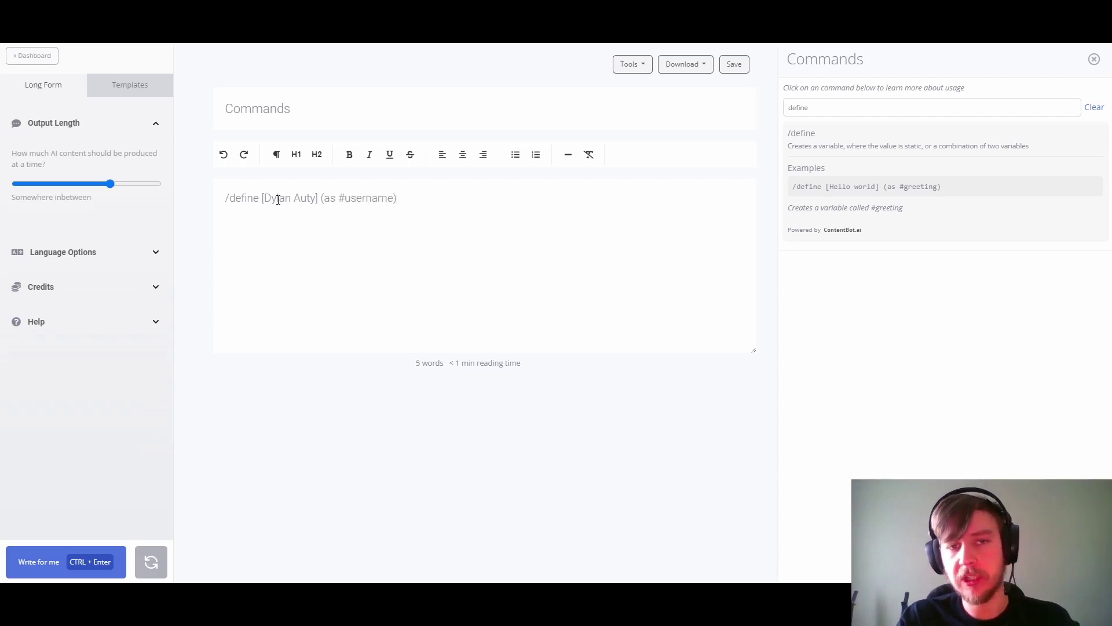
pyautogui.hotkey('ctrl', 'Return')
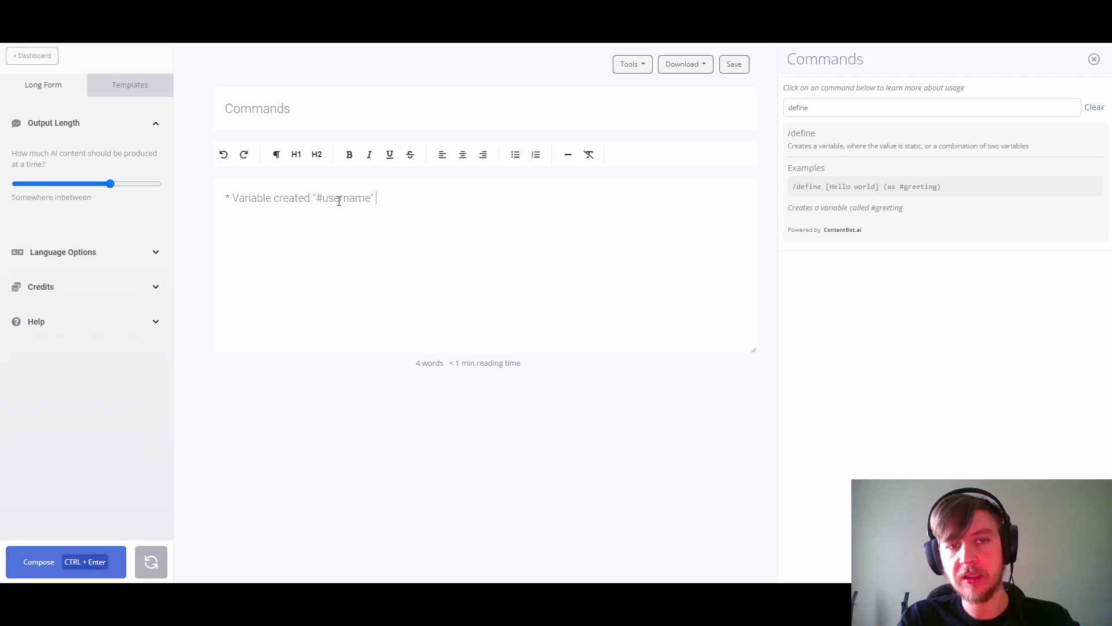
# Step: Look up the log command and add '/log [#username]' on a new editor line
pyautogui.click(1094, 107)
pyautogui.click(824, 109)
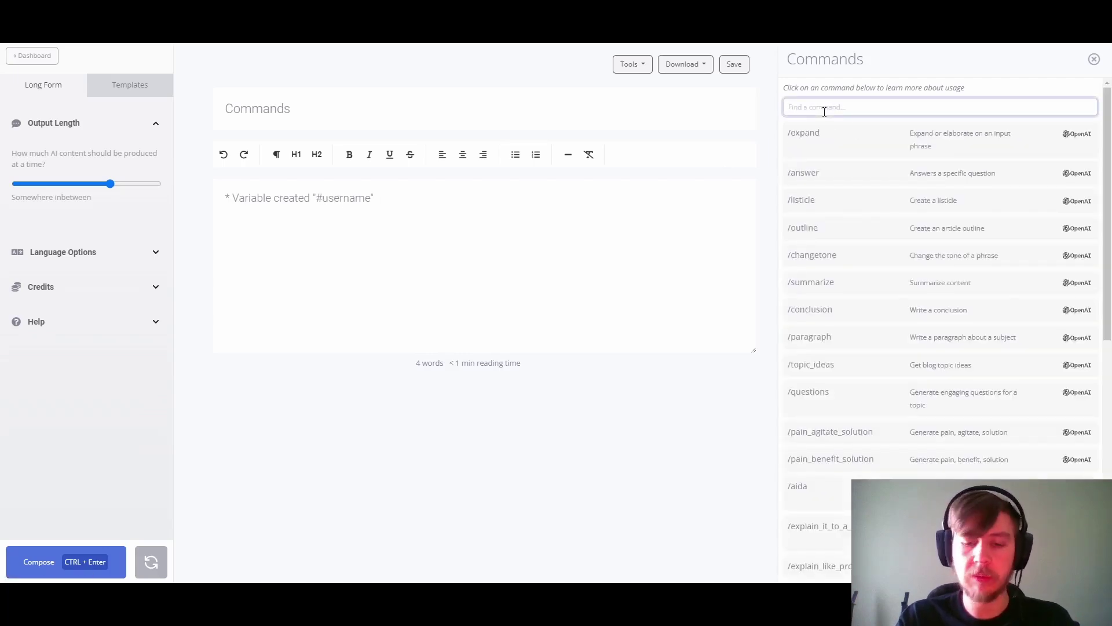
pyautogui.write('log')
pyautogui.click(422, 195)
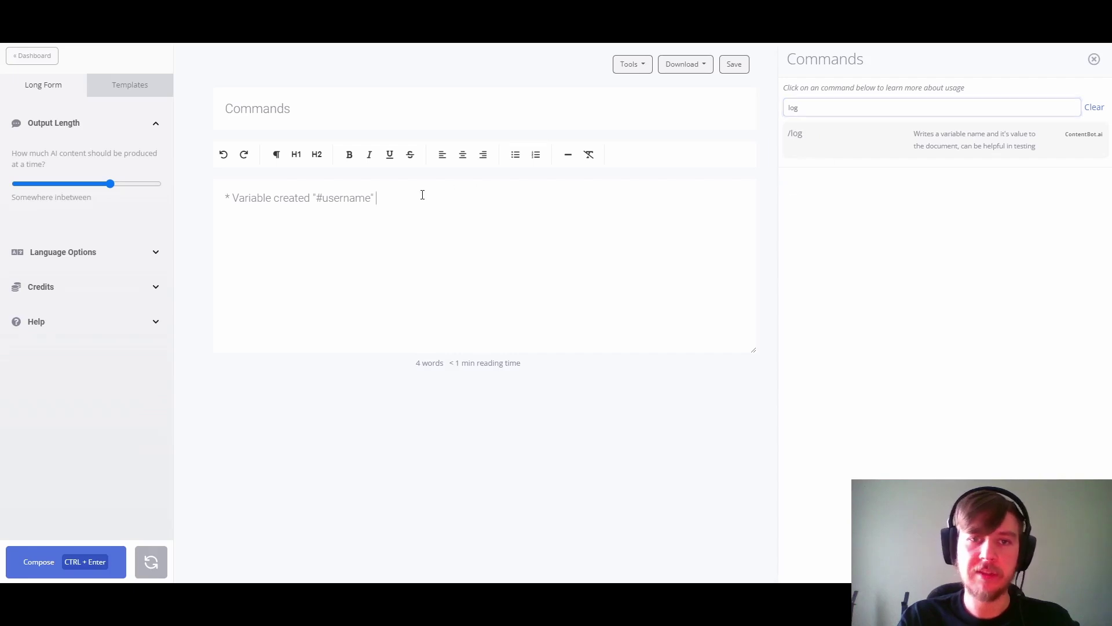
pyautogui.press('Return')
pyautogui.write('/log ')
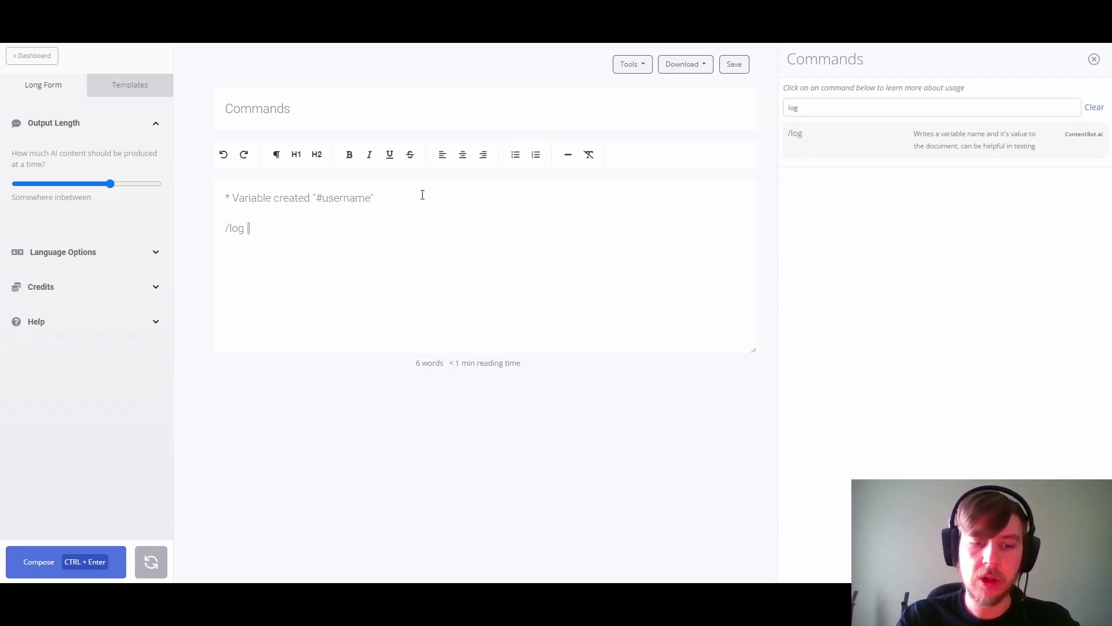
pyautogui.write('[#')
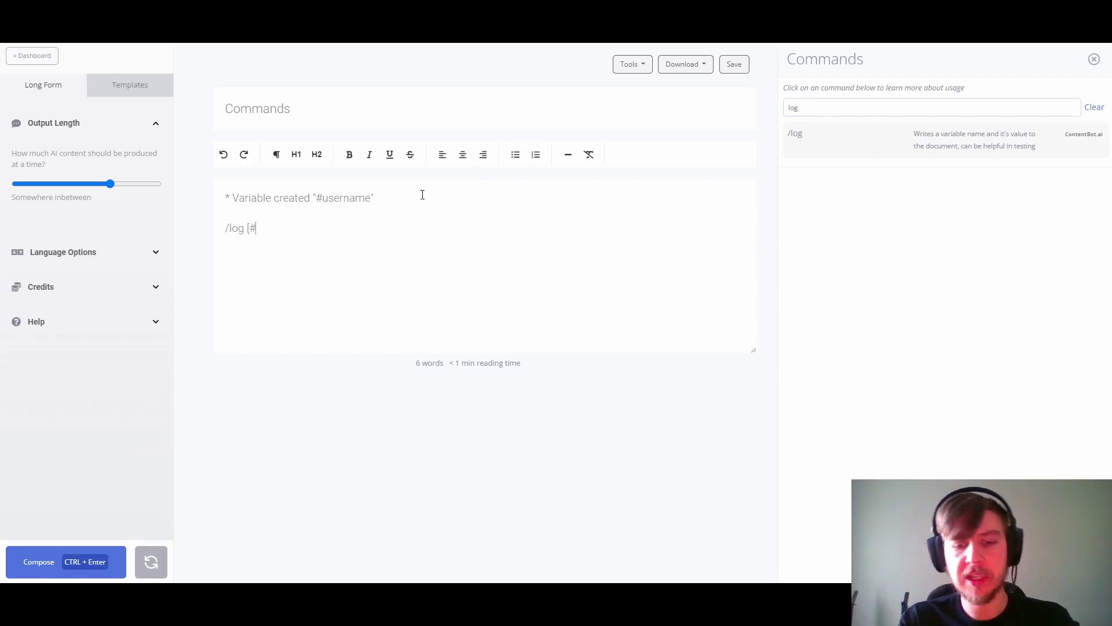
pyautogui.write('u')
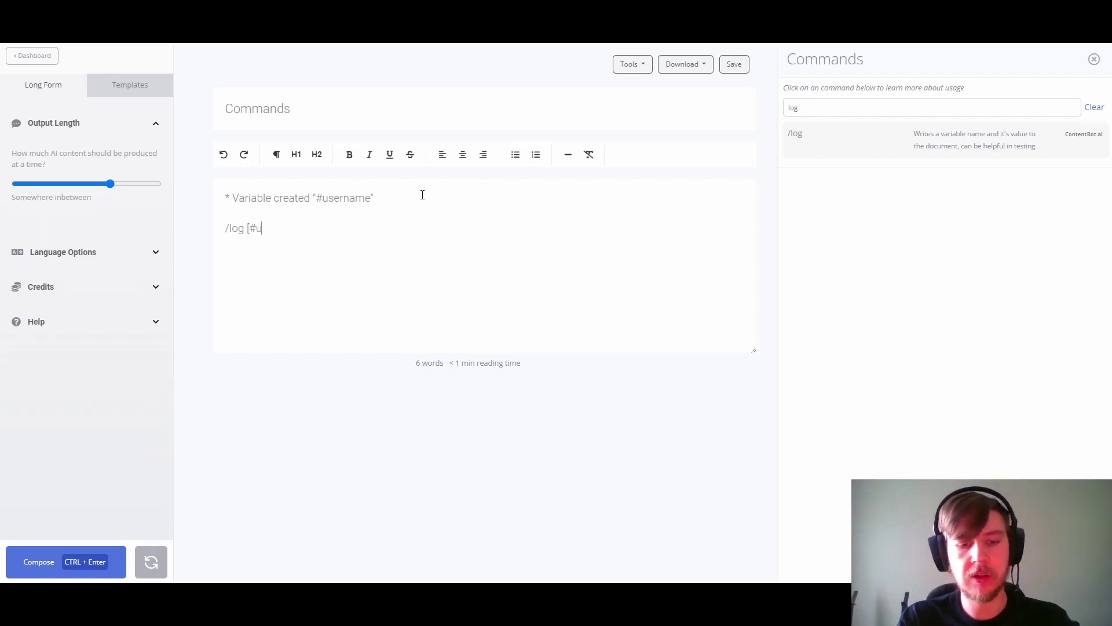
pyautogui.write('sername]')
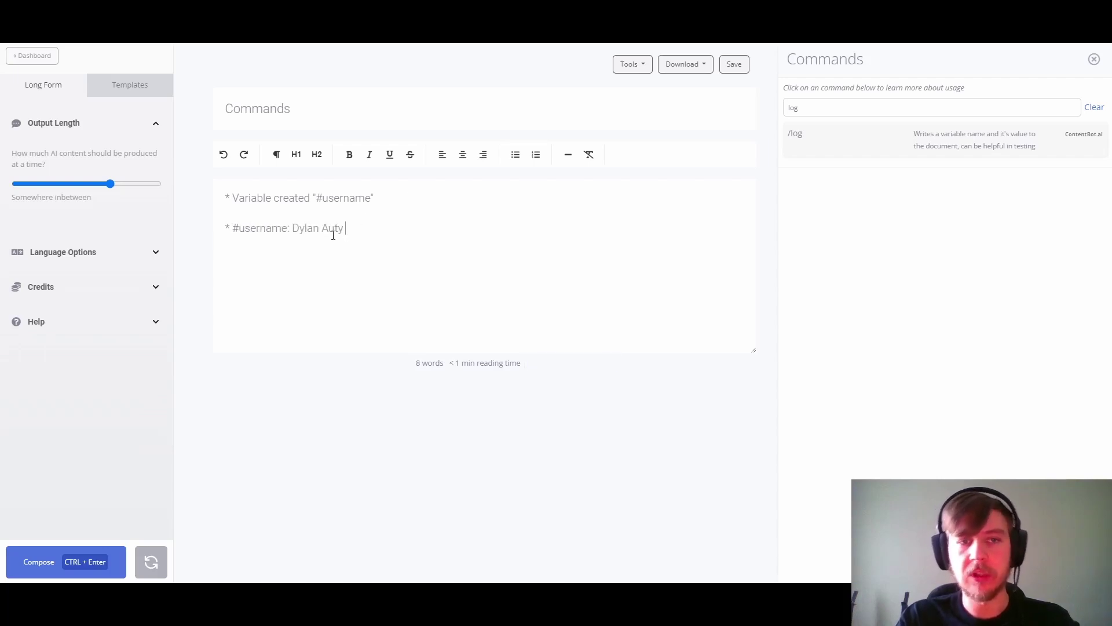
# Step: Select both editor lines and delete them
pyautogui.moveTo(225, 227); pyautogui.dragTo(291, 228)
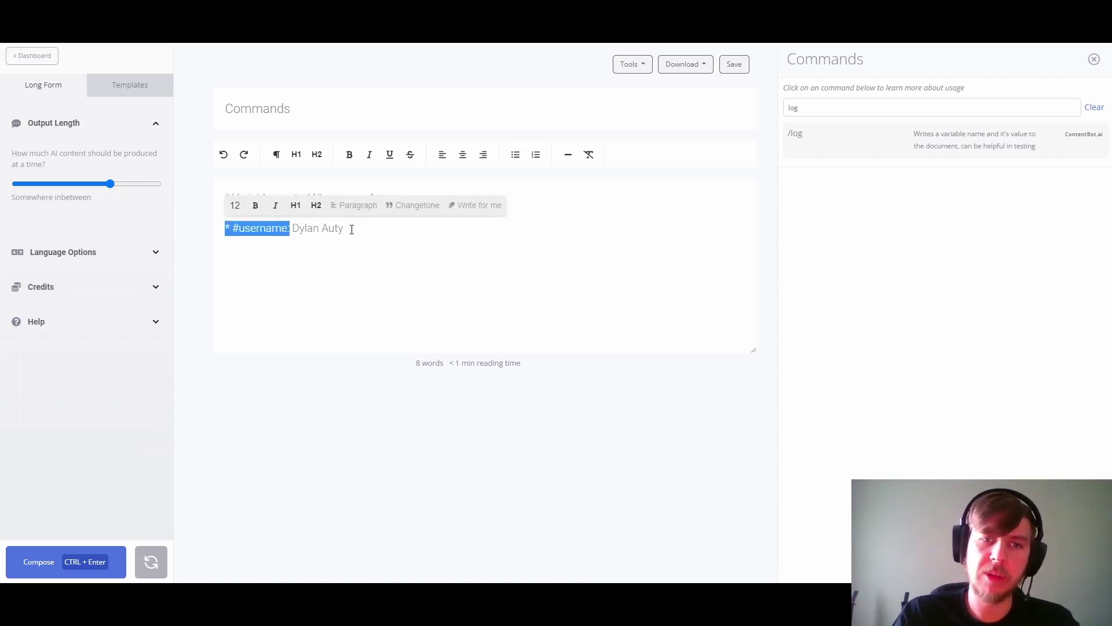
pyautogui.moveTo(351, 229); pyautogui.dragTo(208, 198)
pyautogui.press('BackSpace')
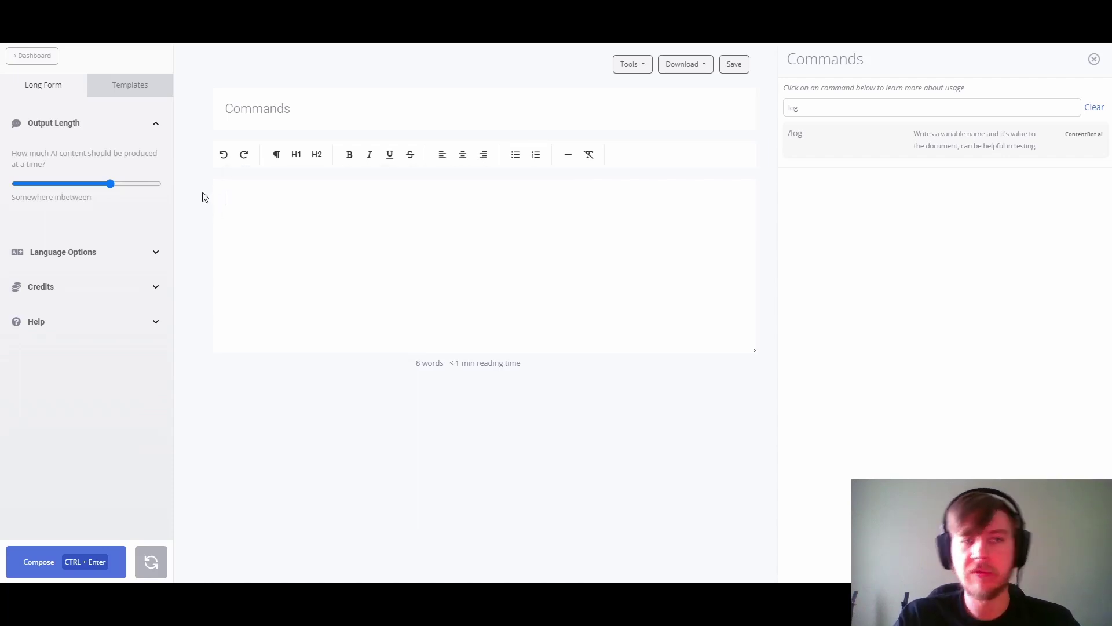
# Step: Find the insert command and put its '/insert [#topic]' example into the editor
pyautogui.click(1094, 109)
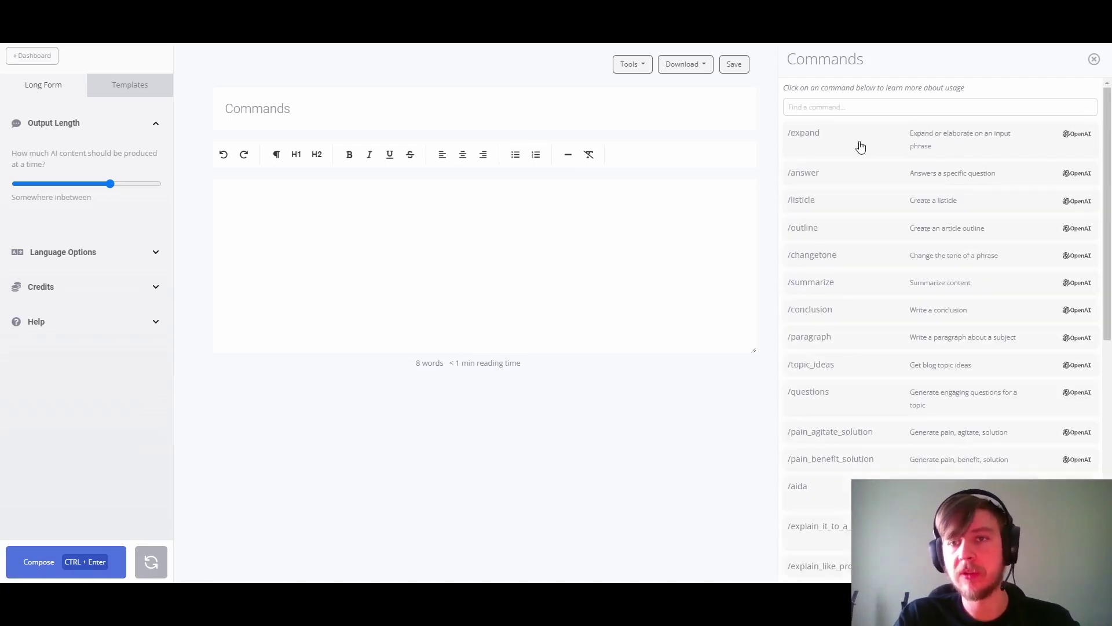
pyautogui.click(821, 108)
pyautogui.write('insert')
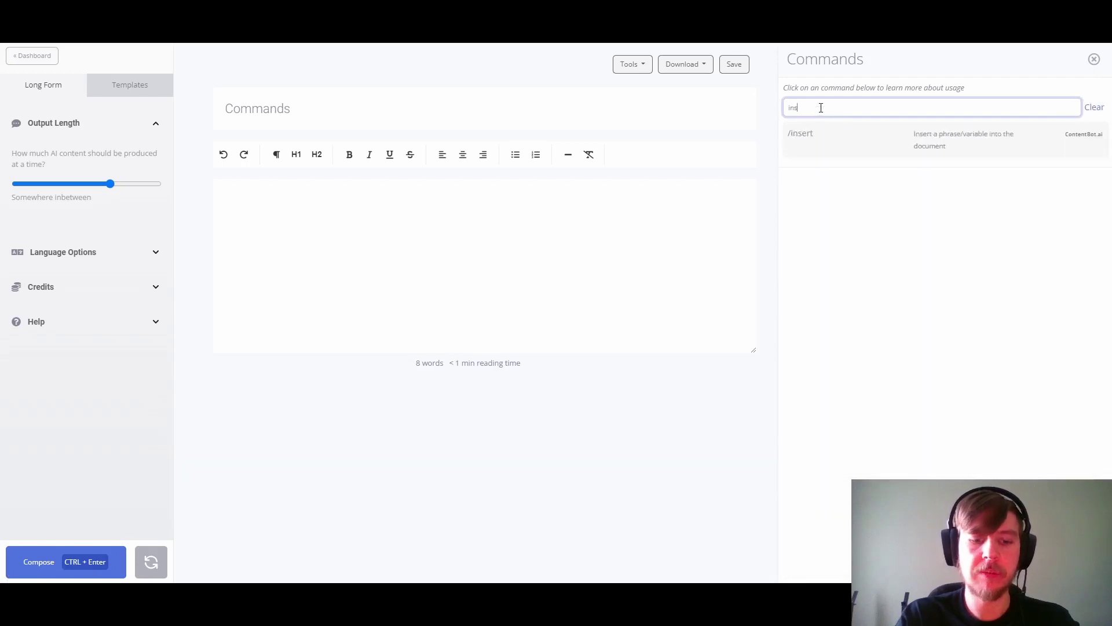
pyautogui.click(827, 145)
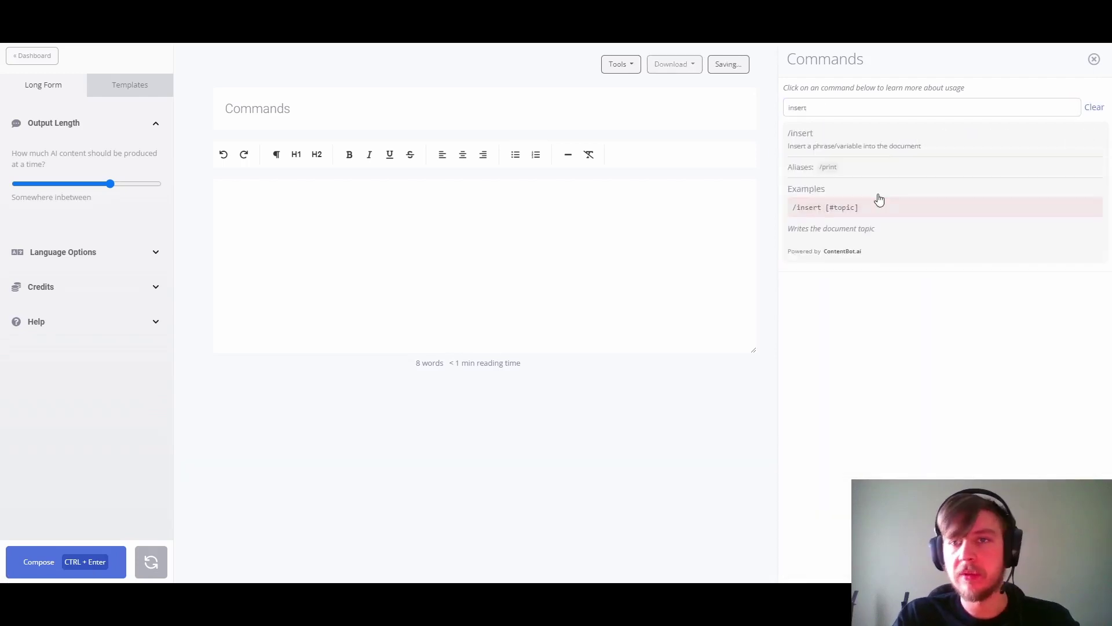
pyautogui.click(838, 212)
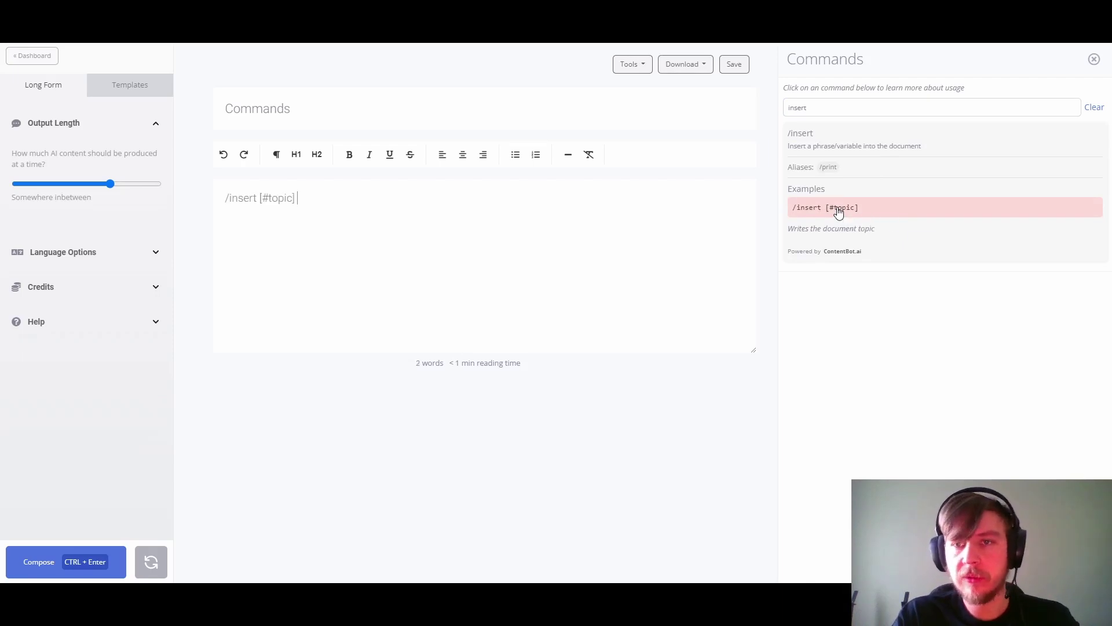
# Step: Change the placeholder to #username, run it to output the name, then delete the result
pyautogui.doubleClick(274, 197)
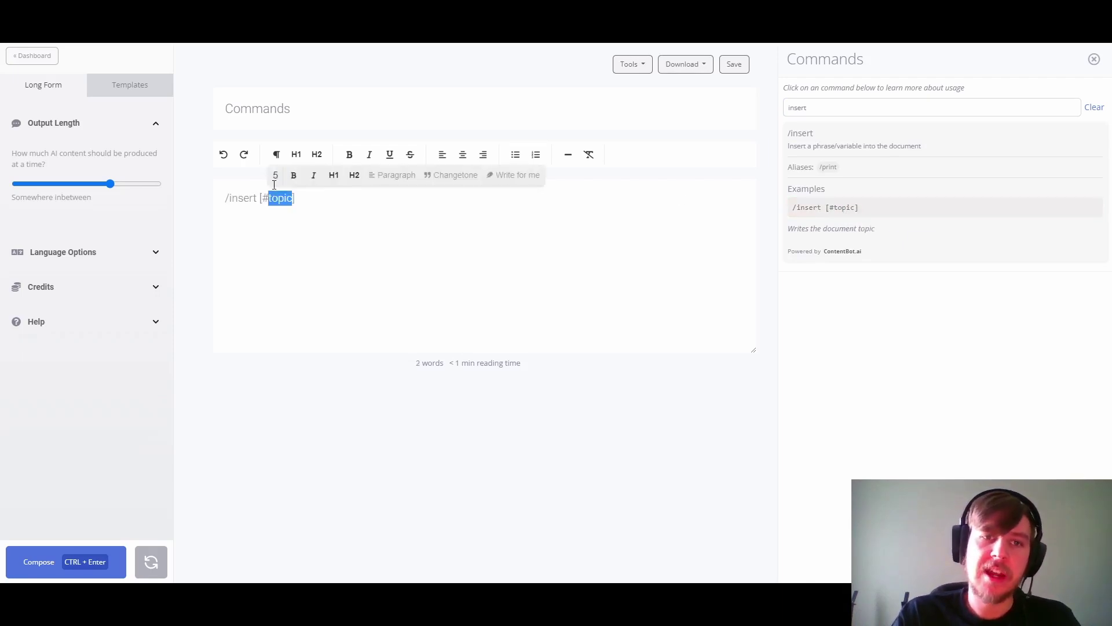
pyautogui.moveTo(292, 108); pyautogui.dragTo(221, 107)
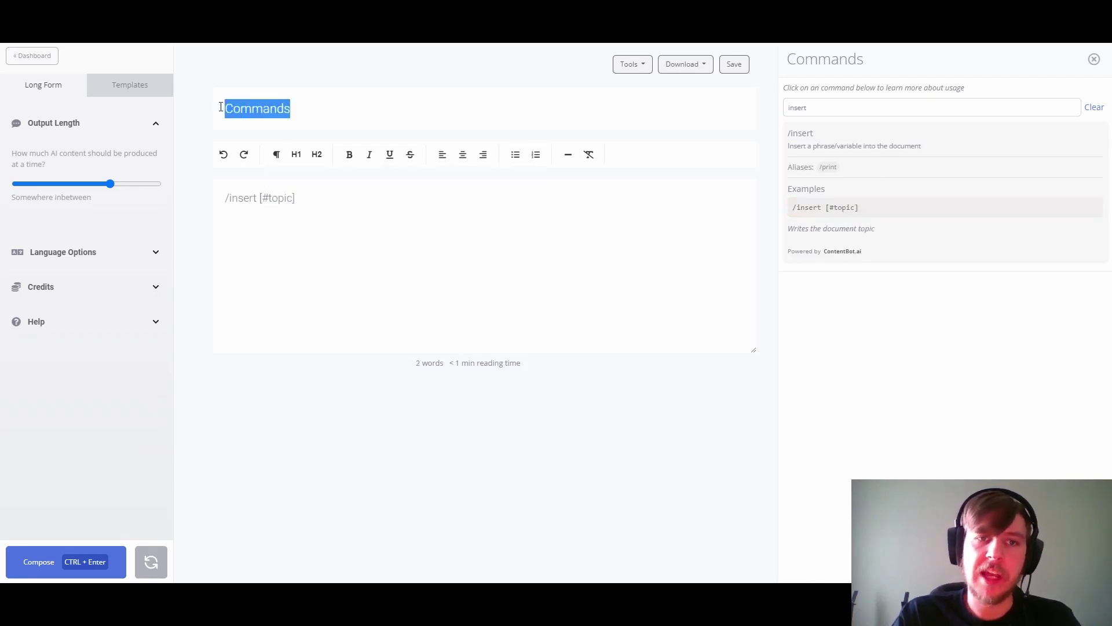
pyautogui.doubleClick(278, 198)
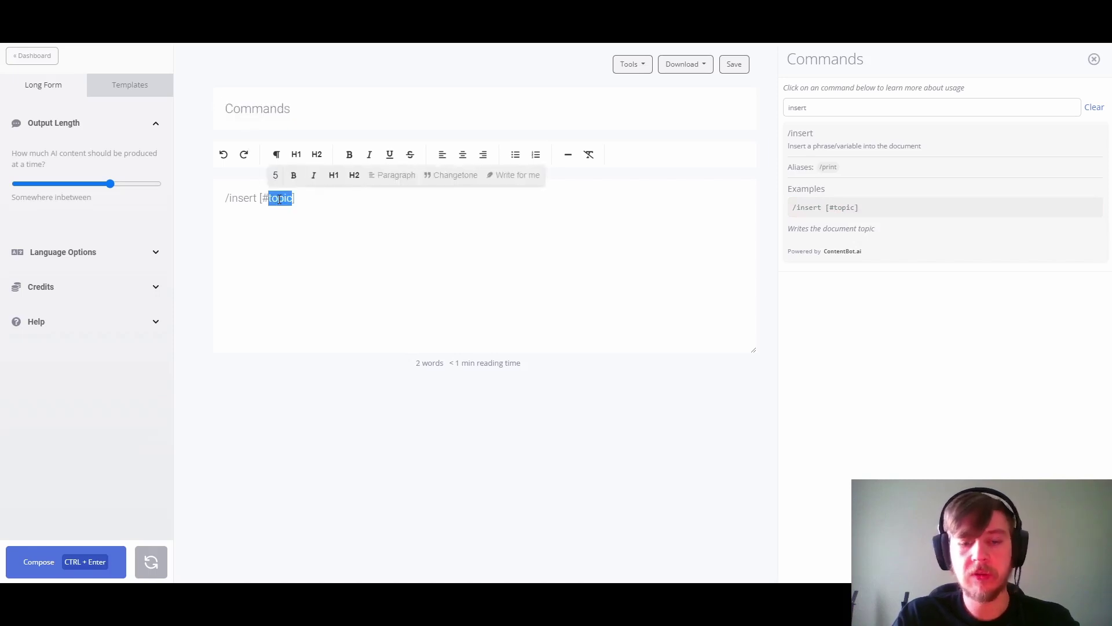
pyautogui.write('username')
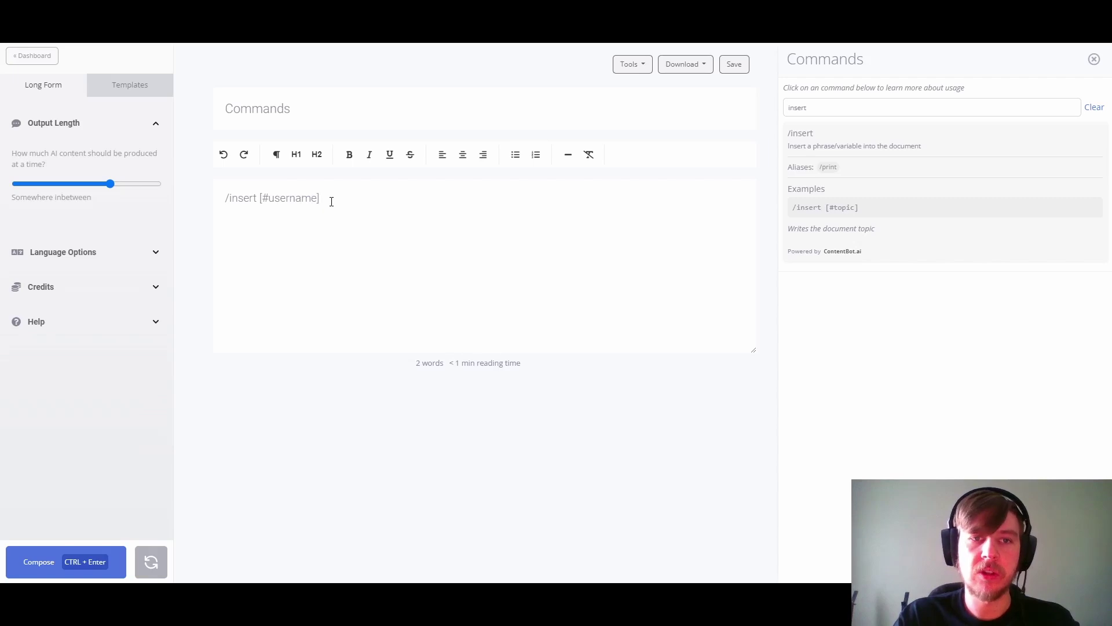
pyautogui.hotkey('ctrl', 'Return')
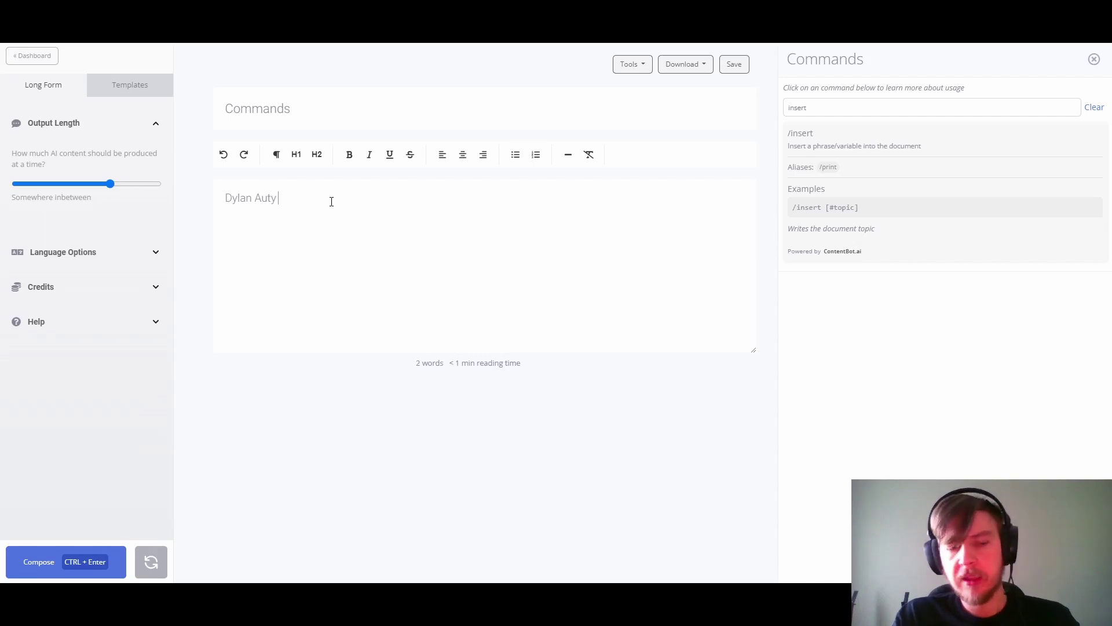
pyautogui.hotkey('ctrl', 'a')
pyautogui.press('BackSpace')
# Step: Run '/insert [Hello #username]' to write the greeting, then return to the full command list
pyautogui.write('/insert')
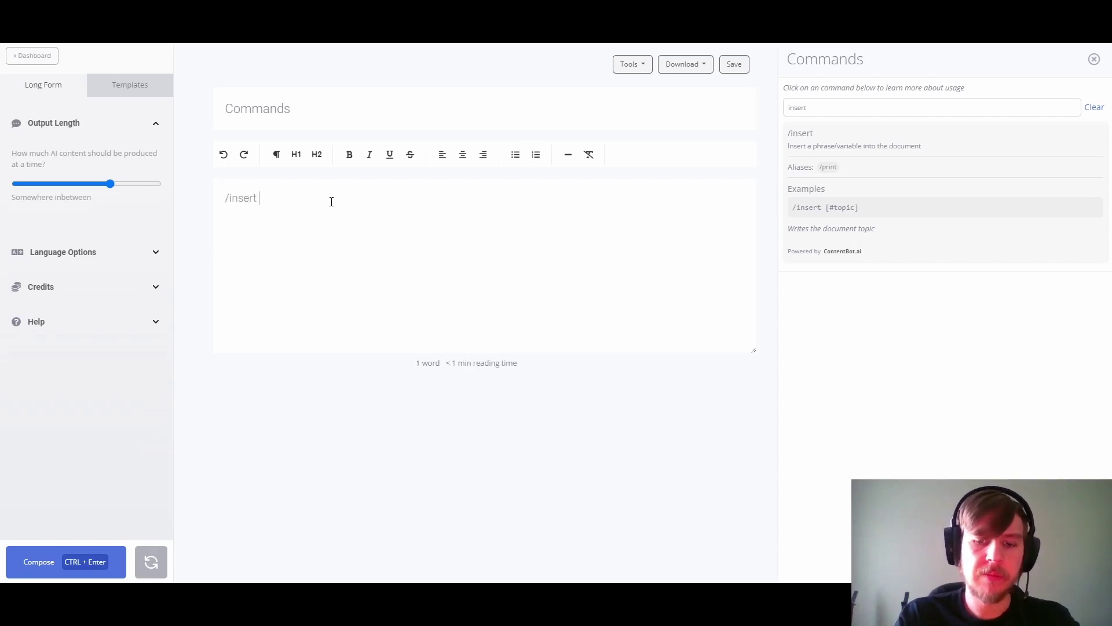
pyautogui.write(' [He')
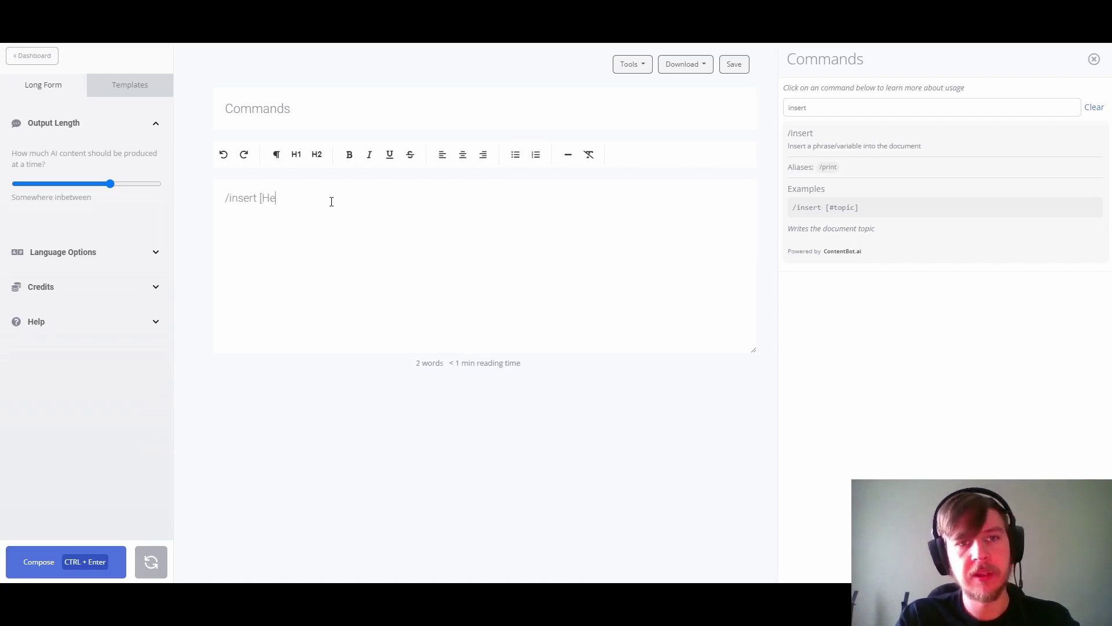
pyautogui.write('llo #us')
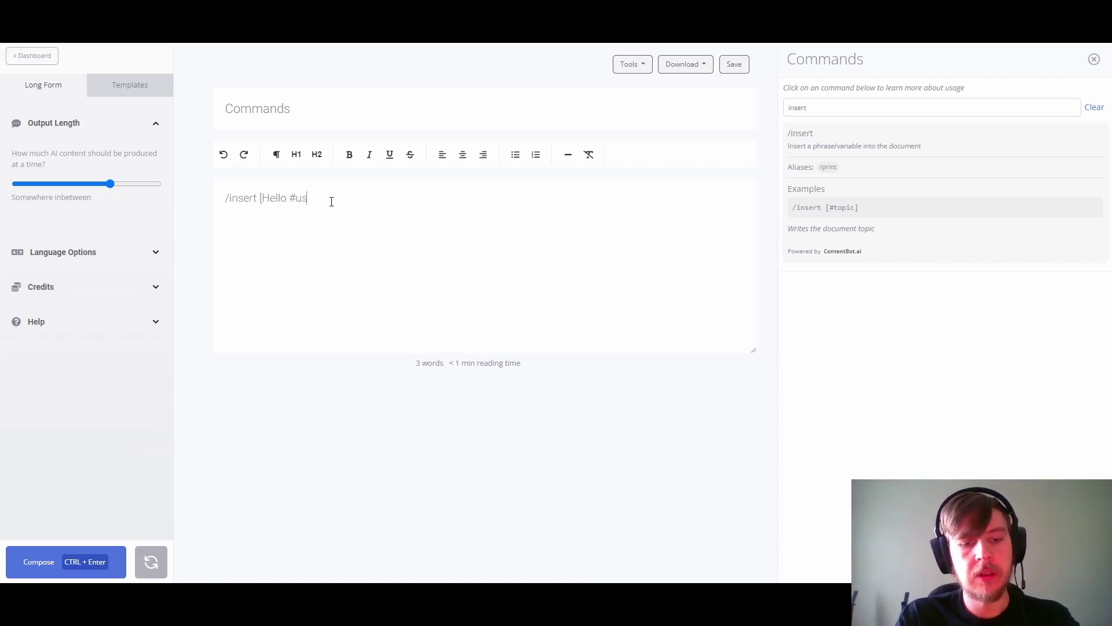
pyautogui.write('ername]')
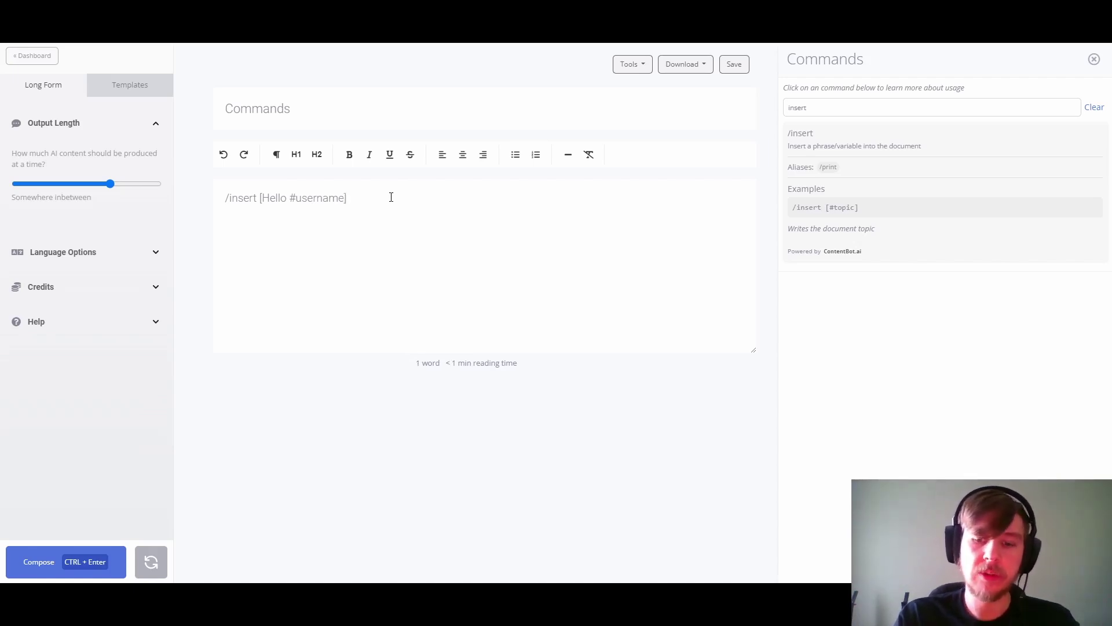
pyautogui.press('Return')
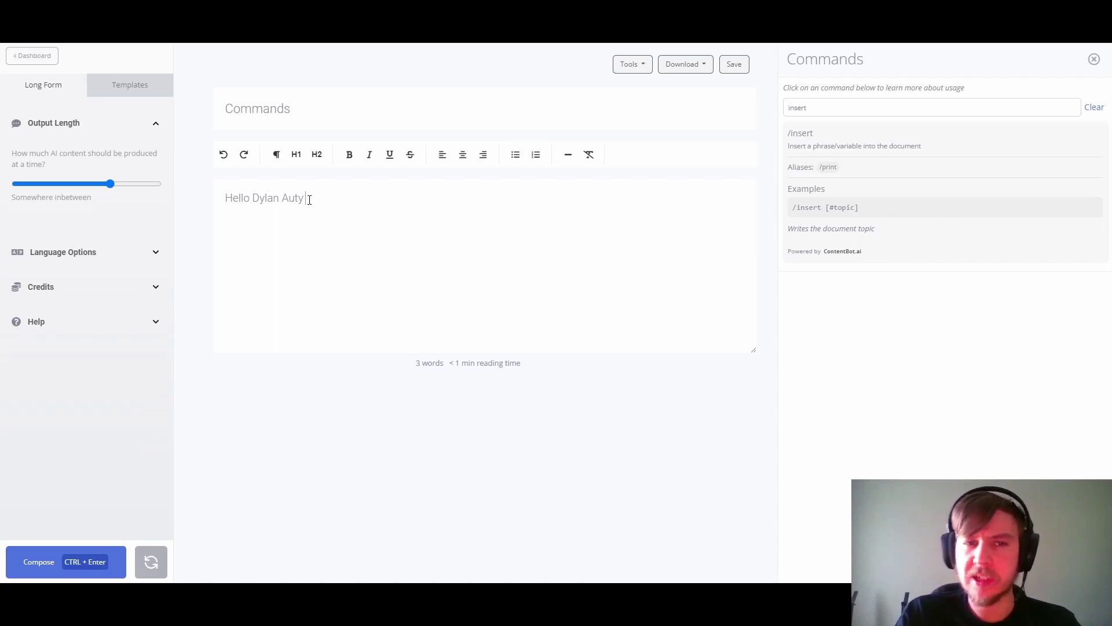
pyautogui.click(926, 202)
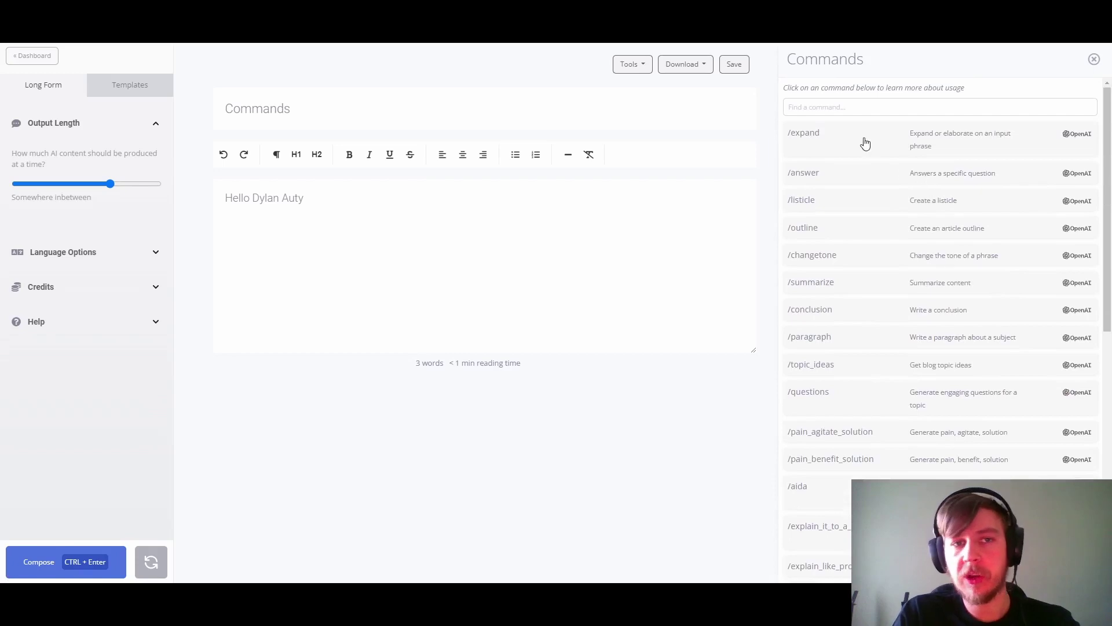
# Step: Use the style example as '/style bold [#username]' to bold the name in the greeting
pyautogui.click(833, 108)
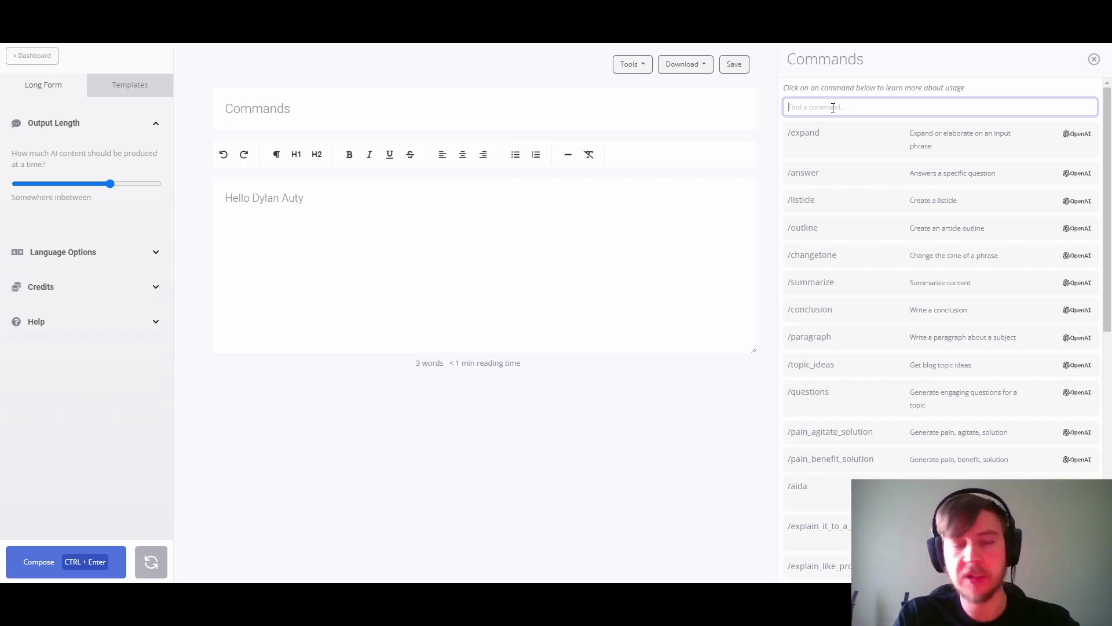
pyautogui.write('styl')
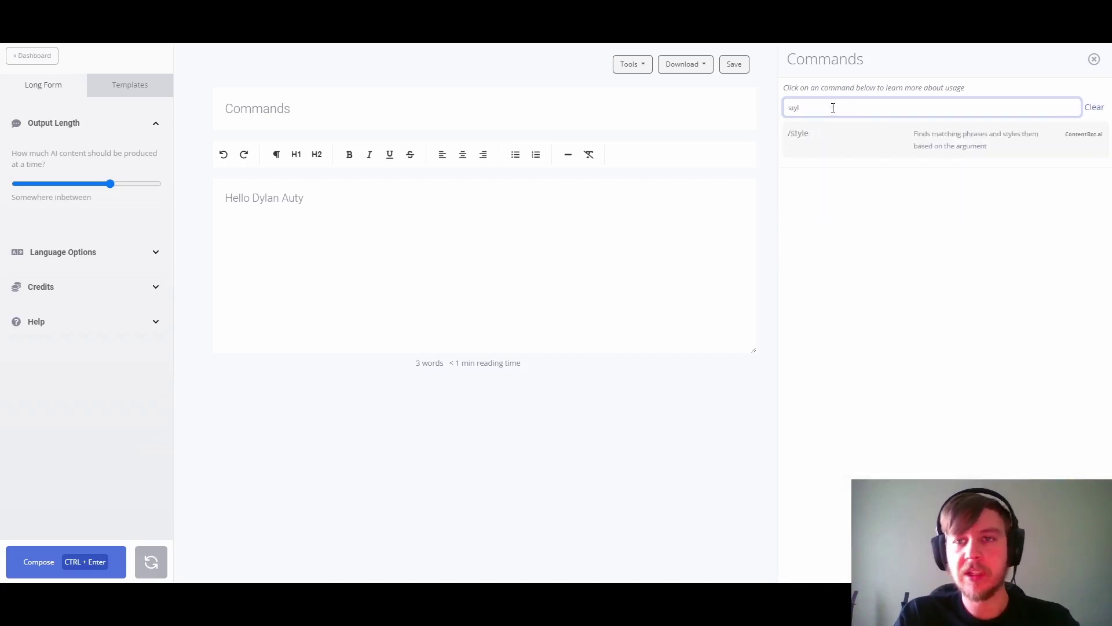
pyautogui.click(824, 134)
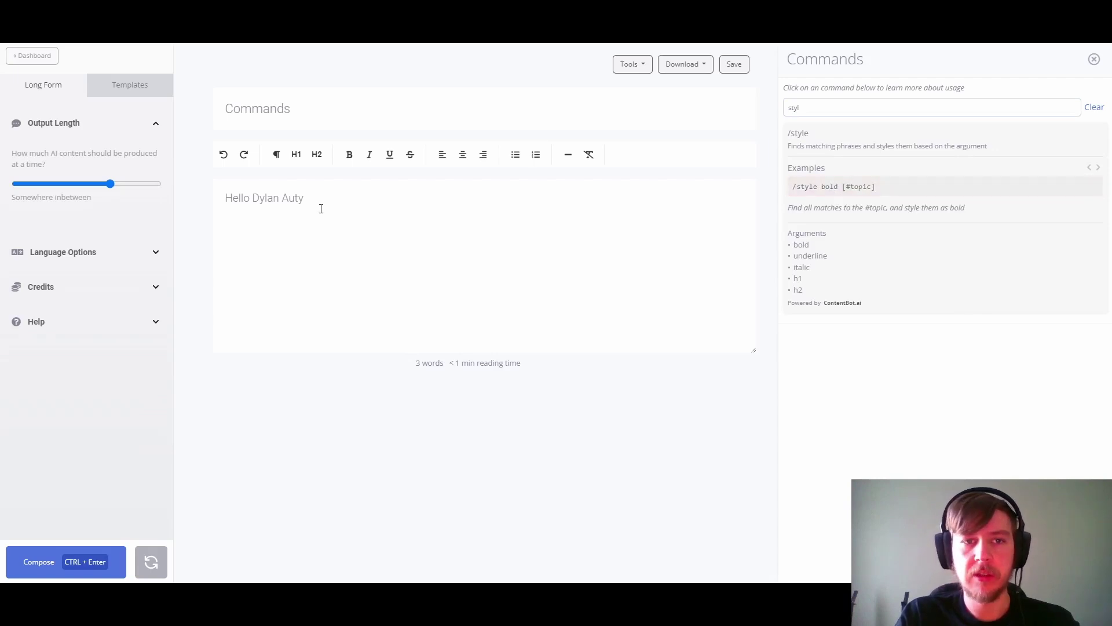
pyautogui.click(812, 187)
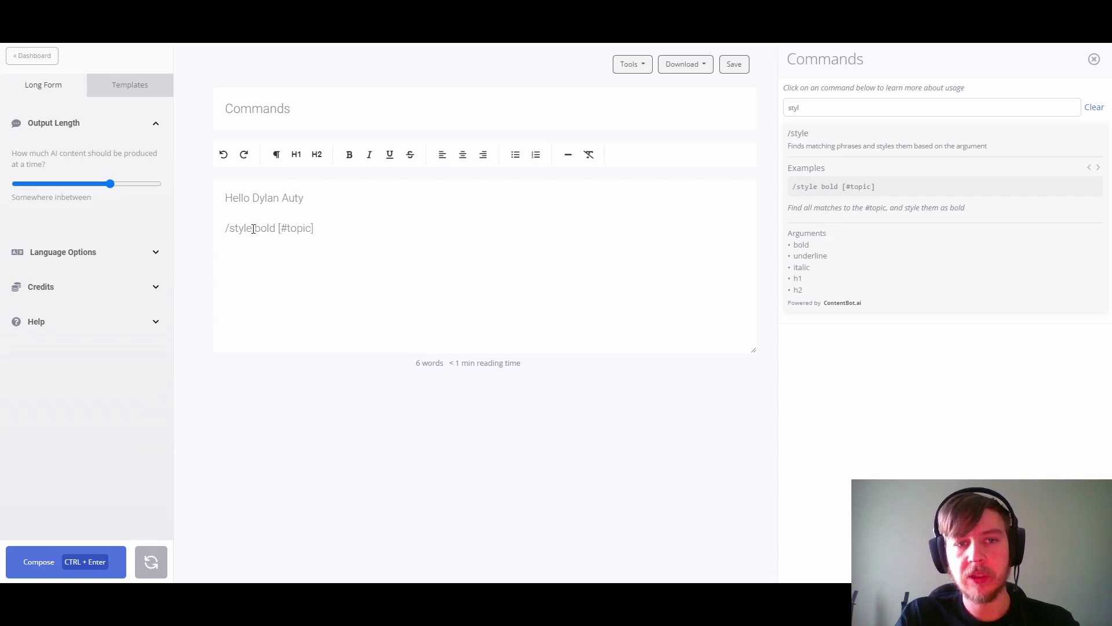
pyautogui.doubleClick(256, 229)
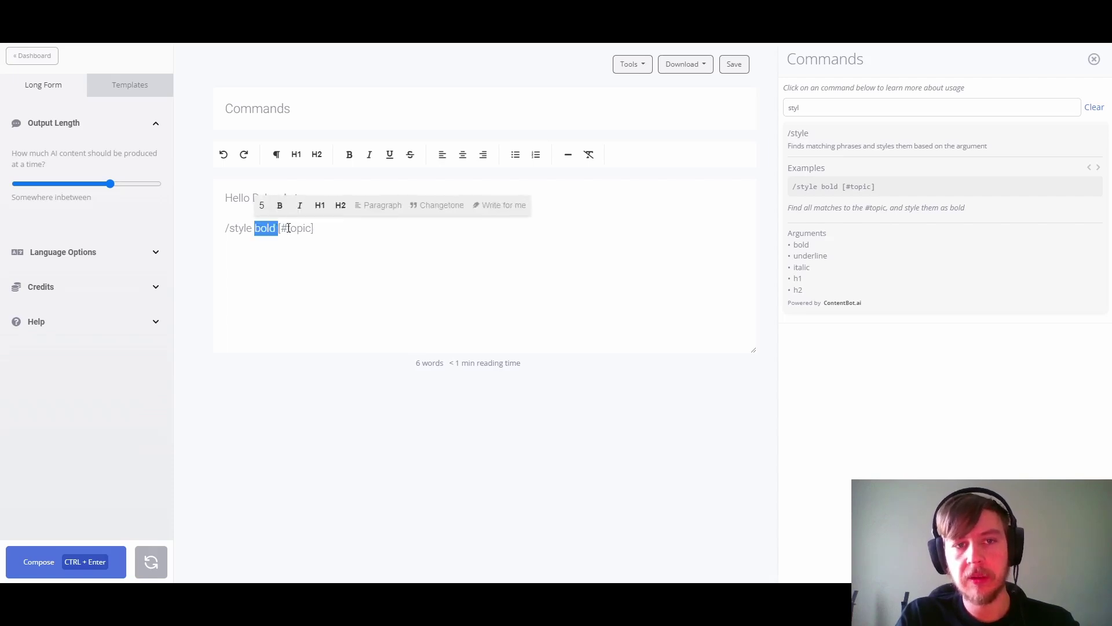
pyautogui.doubleClick(289, 228)
pyautogui.write('usern')
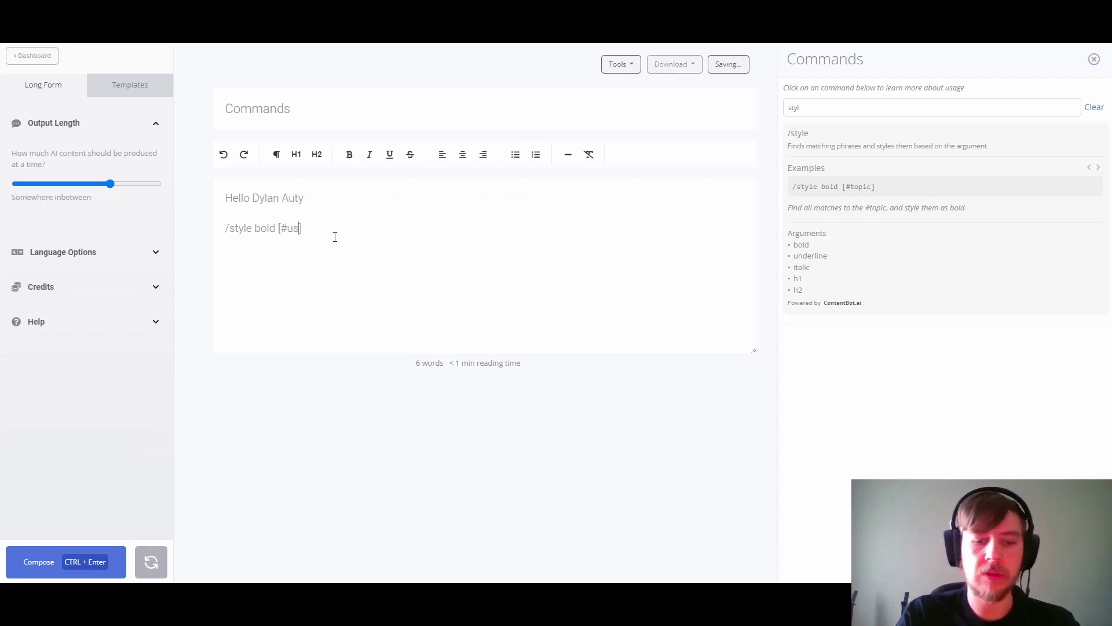
pyautogui.write('ame')
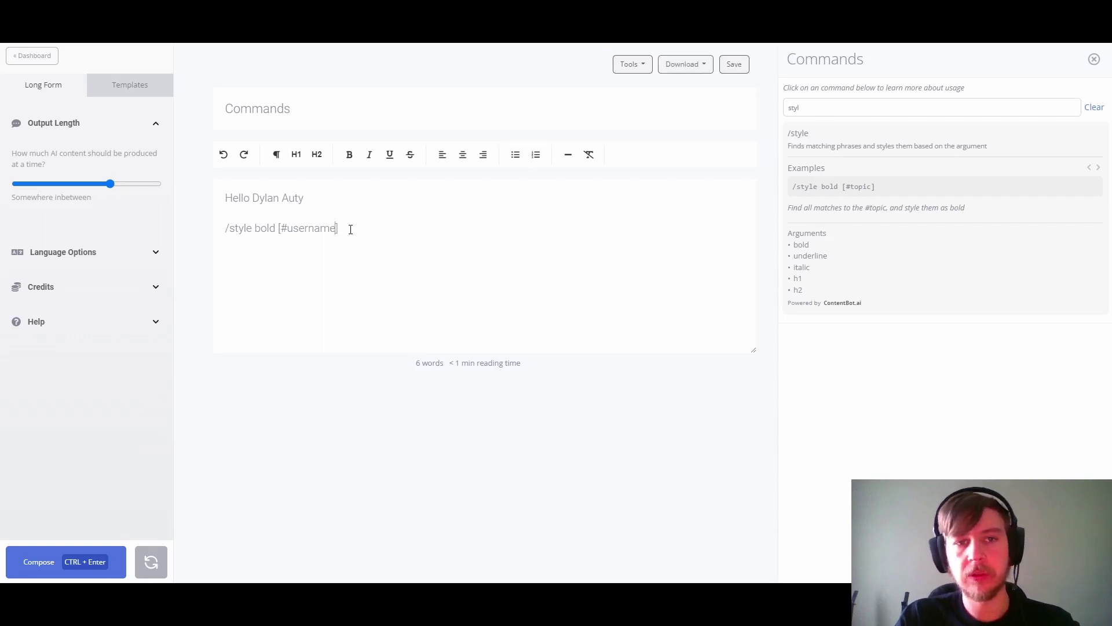
pyautogui.press('Return')
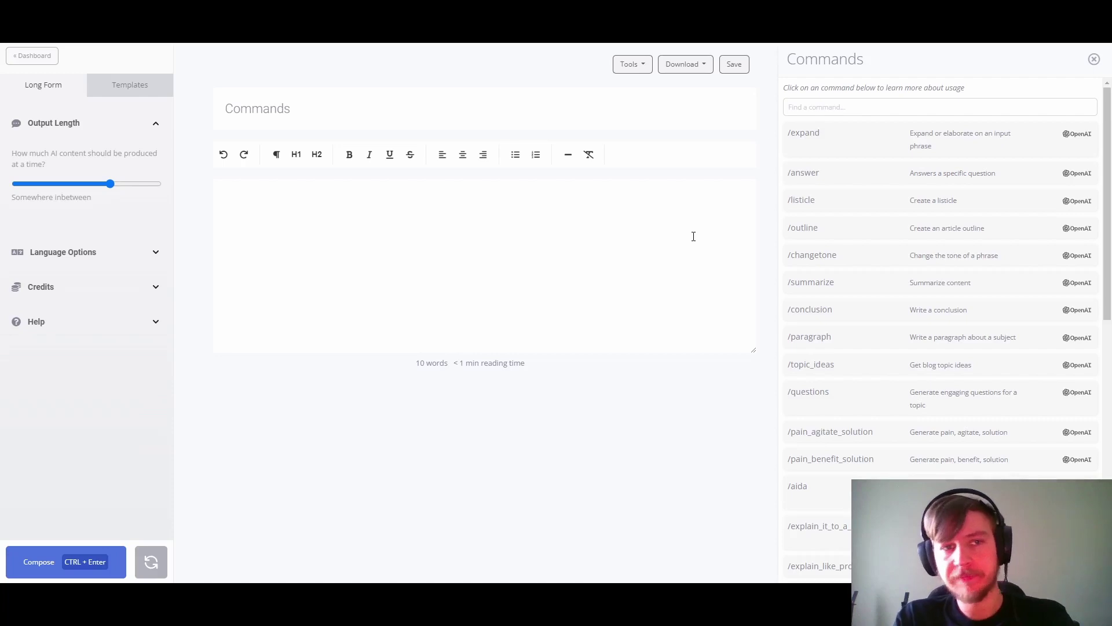
# Step: Rename the document title to 'How to write compelling content'
pyautogui.doubleClick(362, 110)
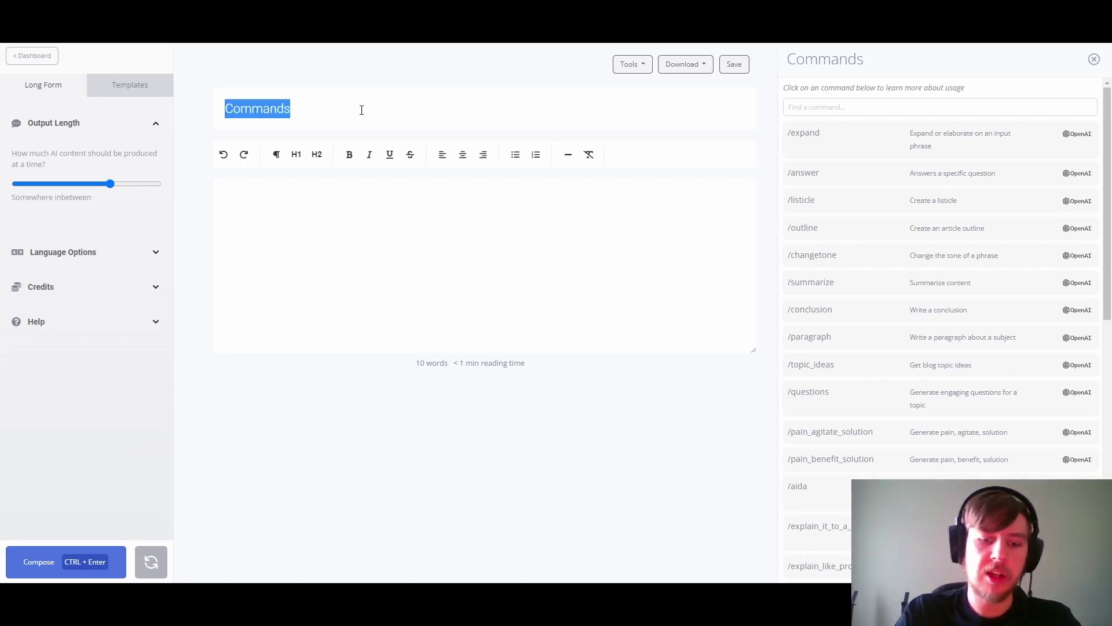
pyautogui.write('How t')
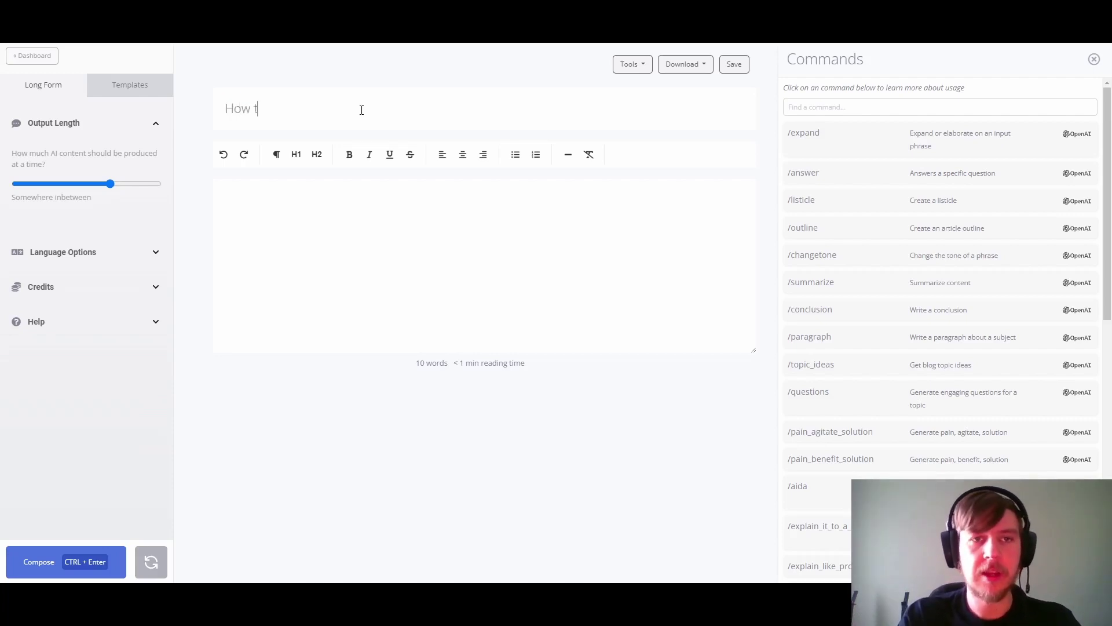
pyautogui.write('o write comp')
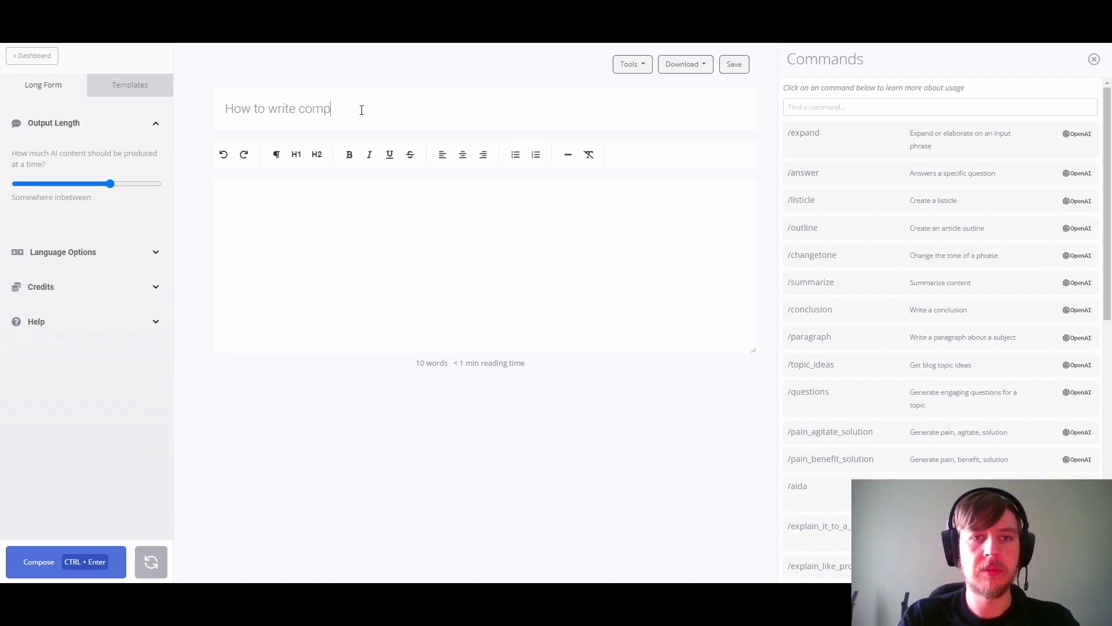
pyautogui.write('elling content')
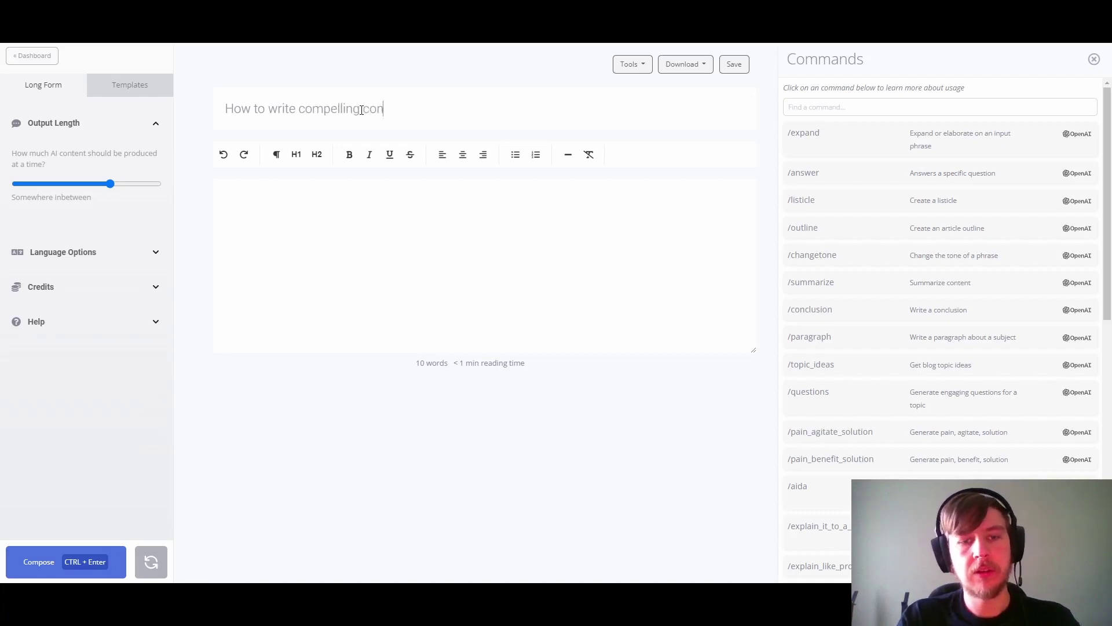
pyautogui.click(253, 204)
pyautogui.scroll(-3, 839, 268)
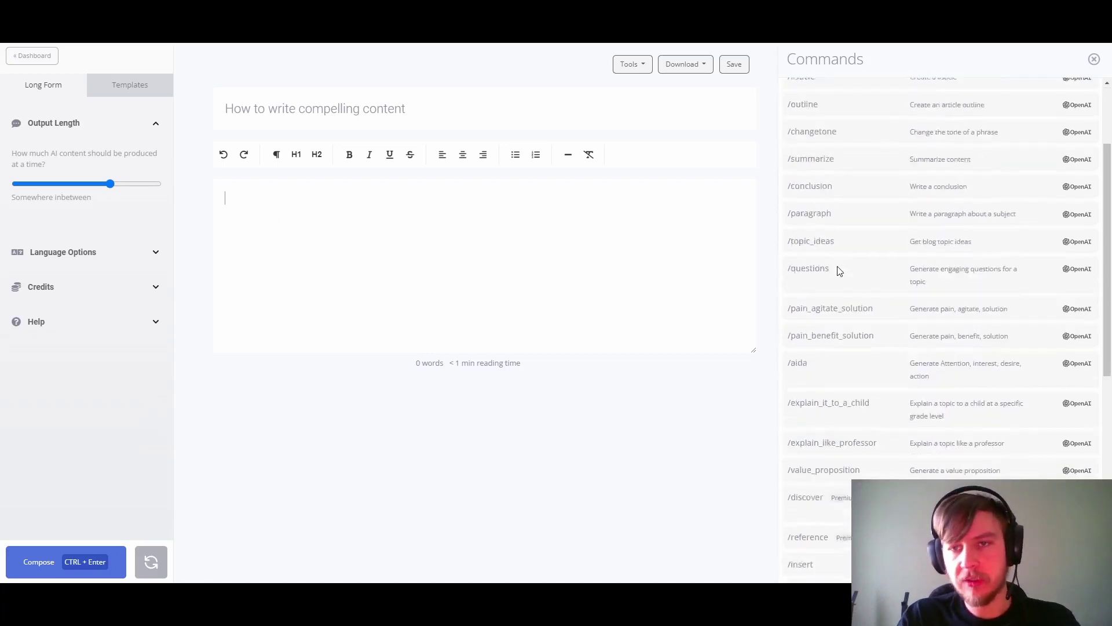
pyautogui.scroll(-5, 818, 349)
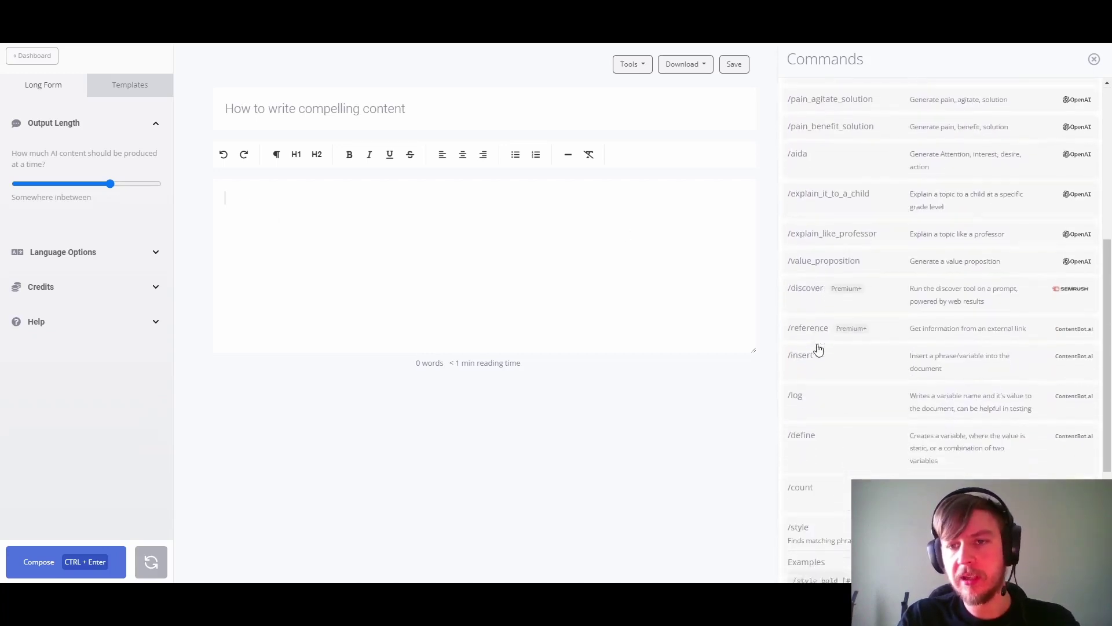
pyautogui.scroll(-3, 812, 480)
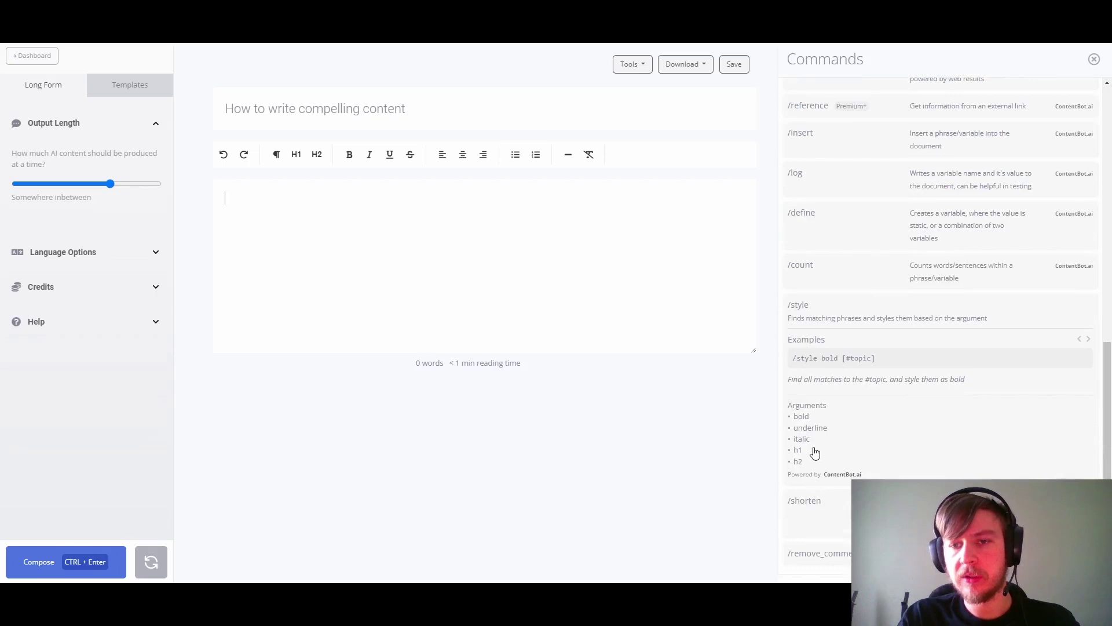
pyautogui.scroll(4, 817, 443)
pyautogui.scroll(5, 818, 443)
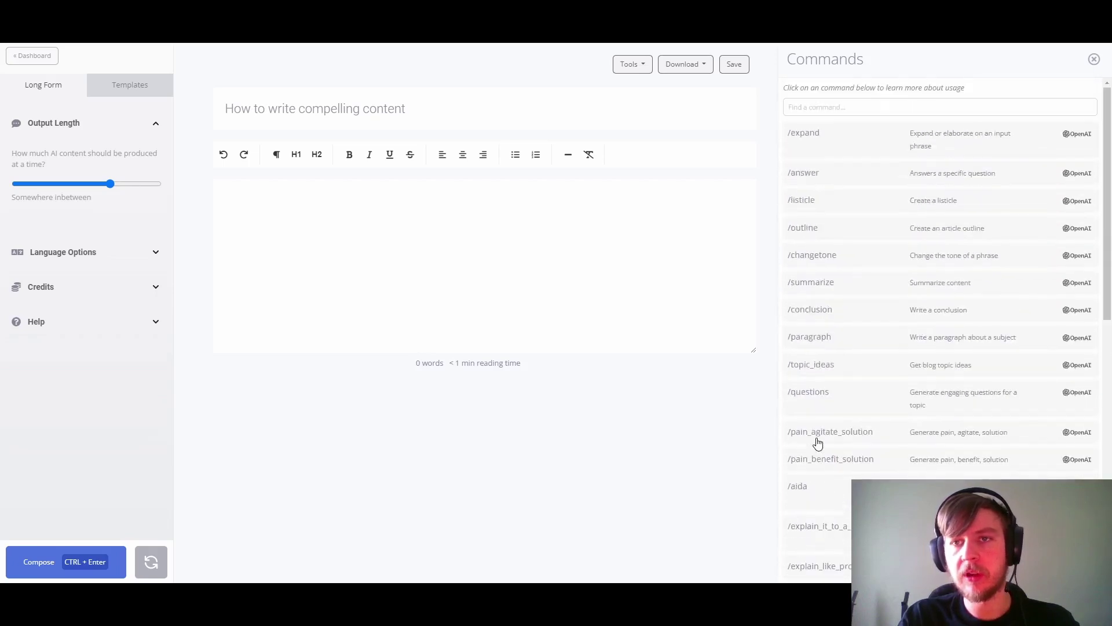
# Step: Insert the document topic with '/insert [#topic]' and format it as an H2 heading
pyautogui.click(813, 108)
pyautogui.write('insert')
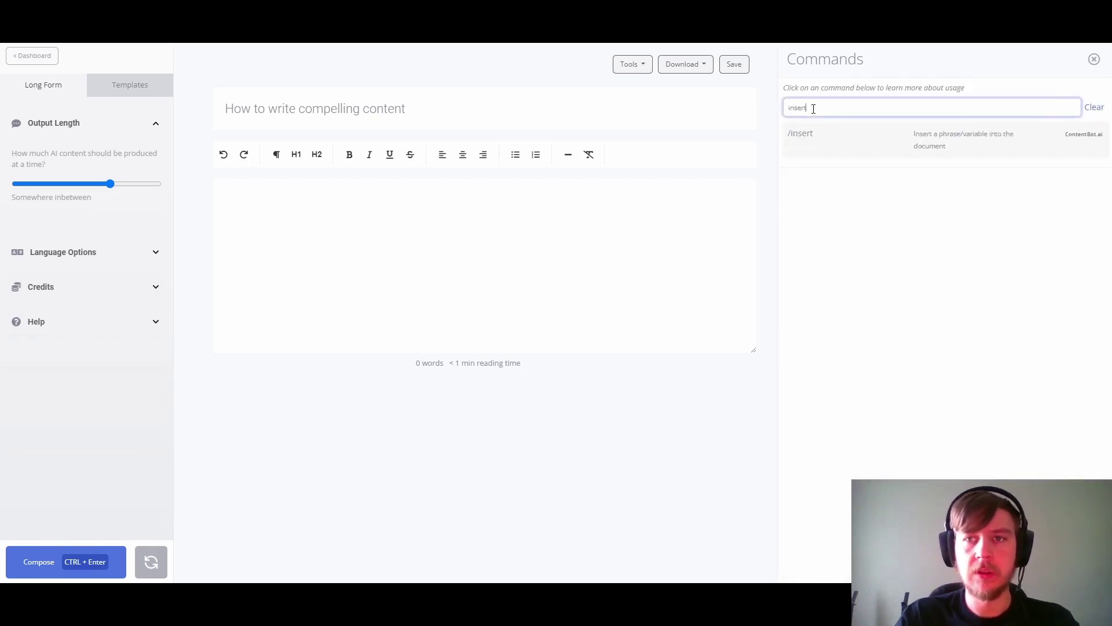
pyautogui.click(817, 137)
pyautogui.click(831, 218)
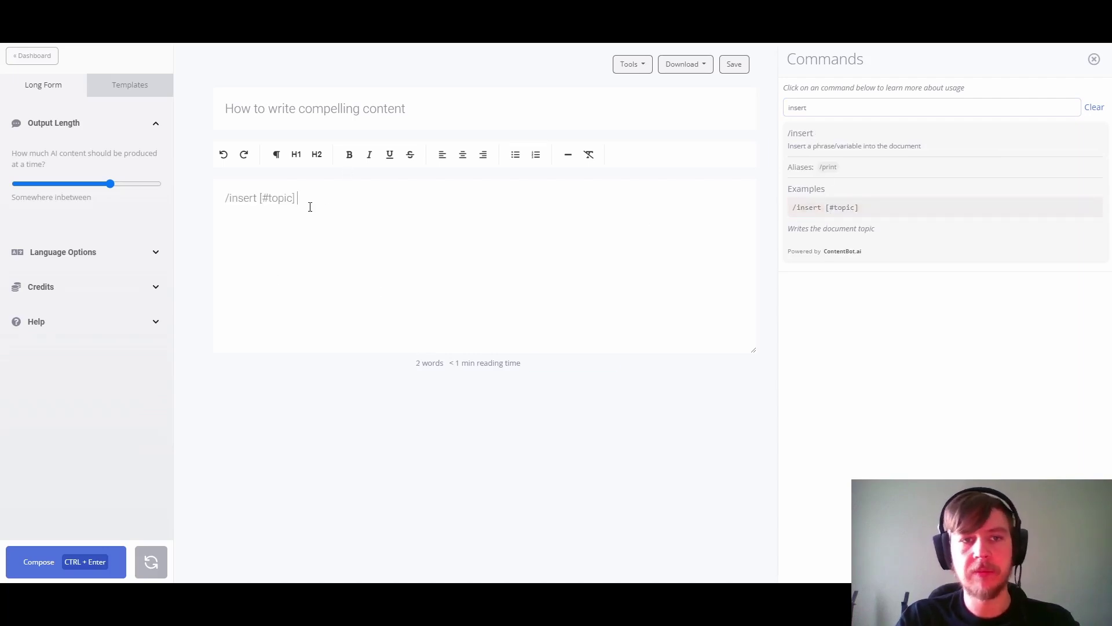
pyautogui.press('Return')
pyautogui.click(317, 156)
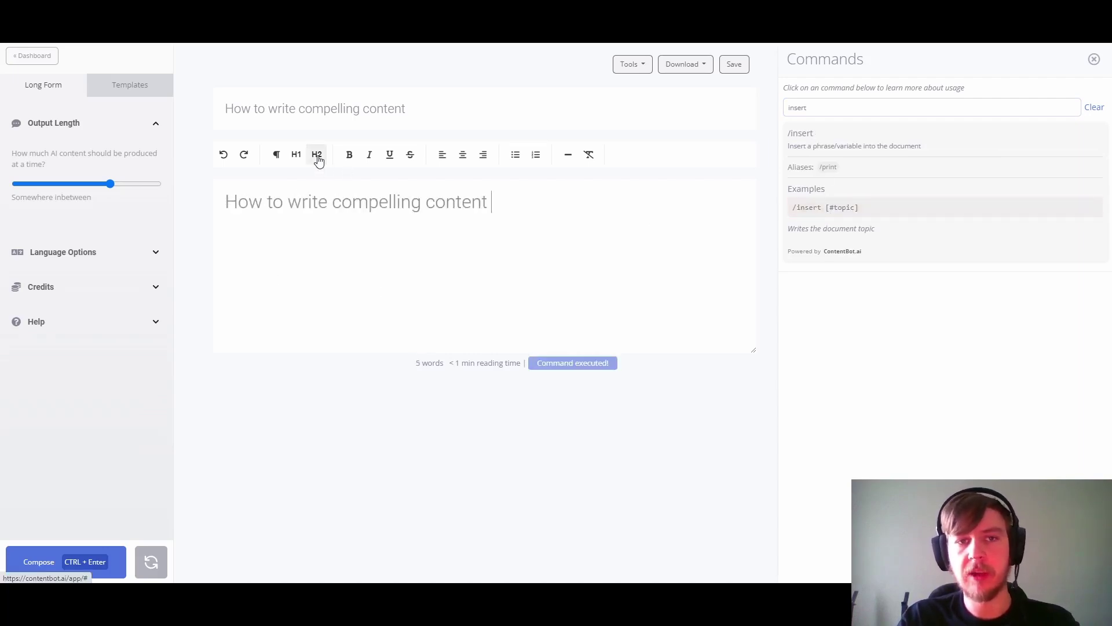
pyautogui.press('Return')
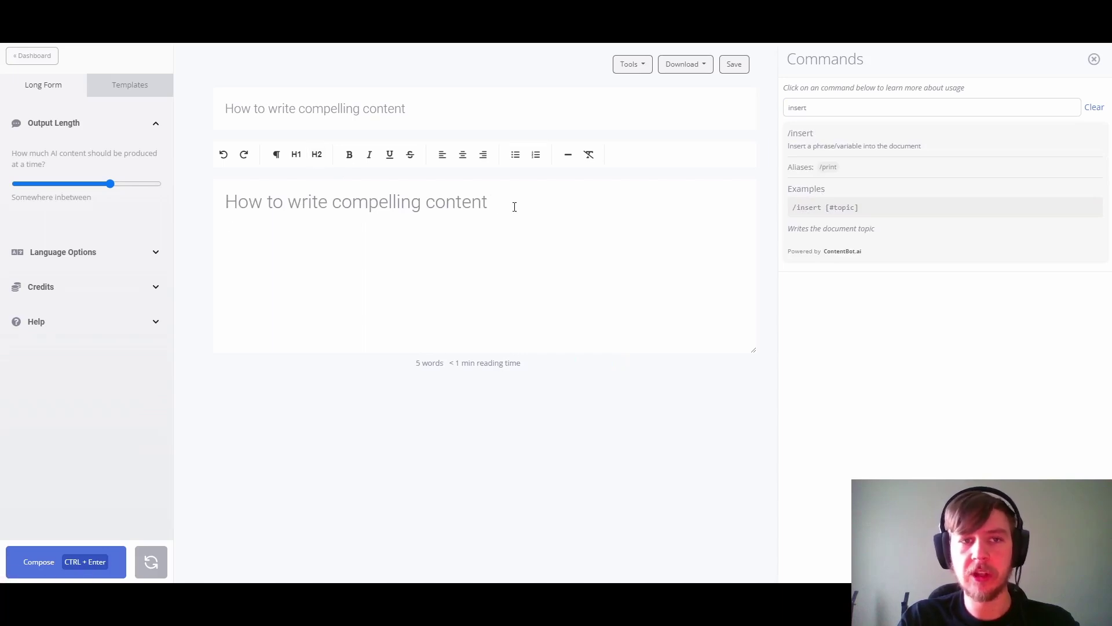
pyautogui.click(1094, 107)
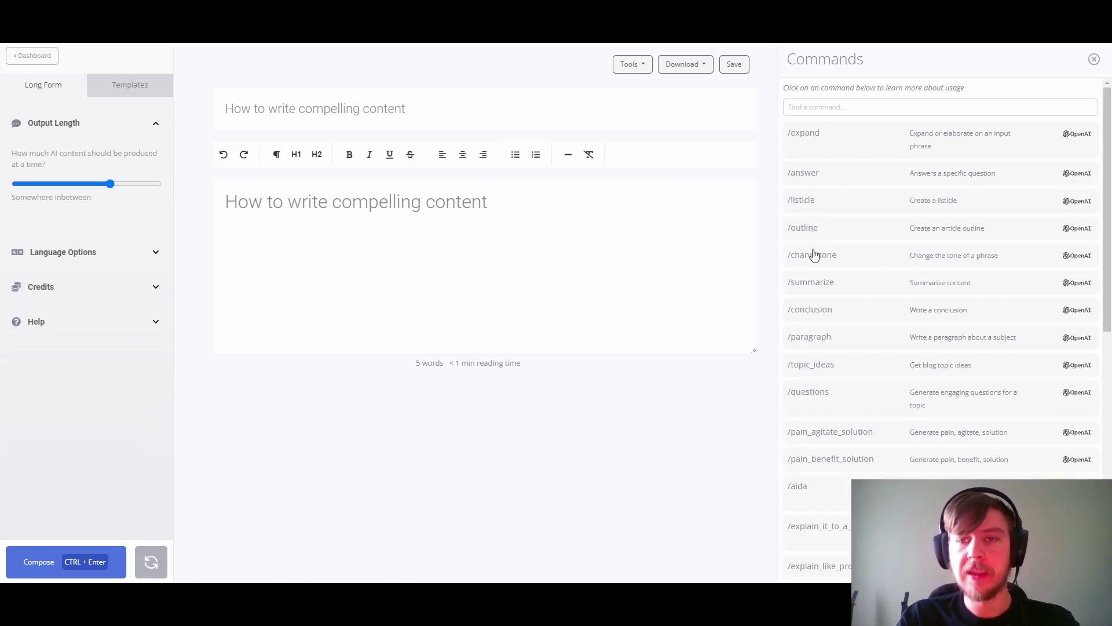
pyautogui.scroll(-4, 814, 255)
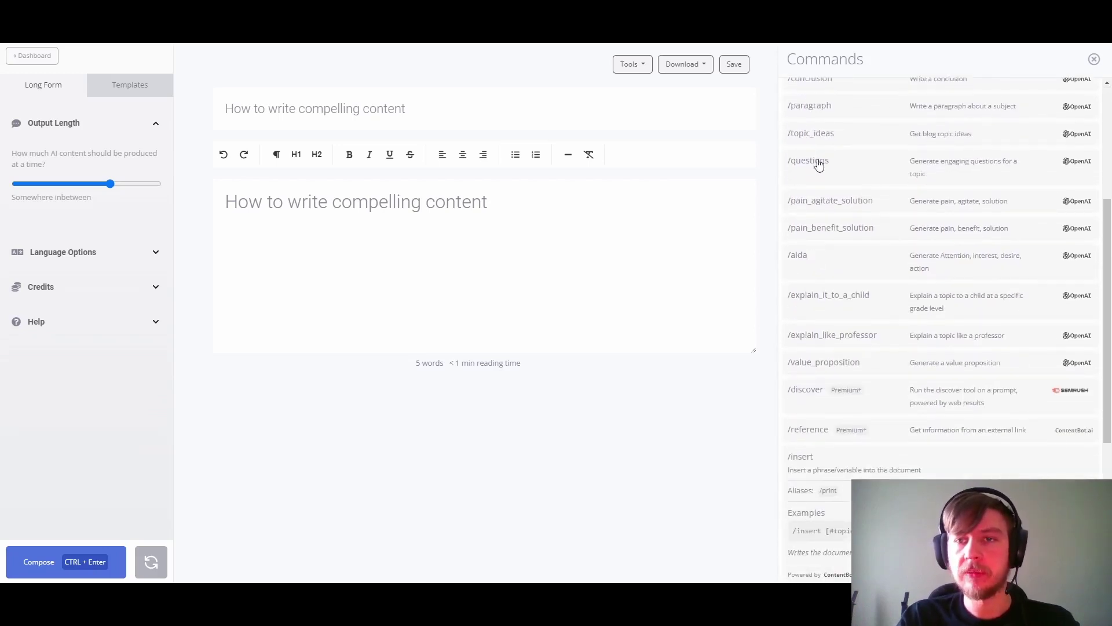
pyautogui.click(819, 164)
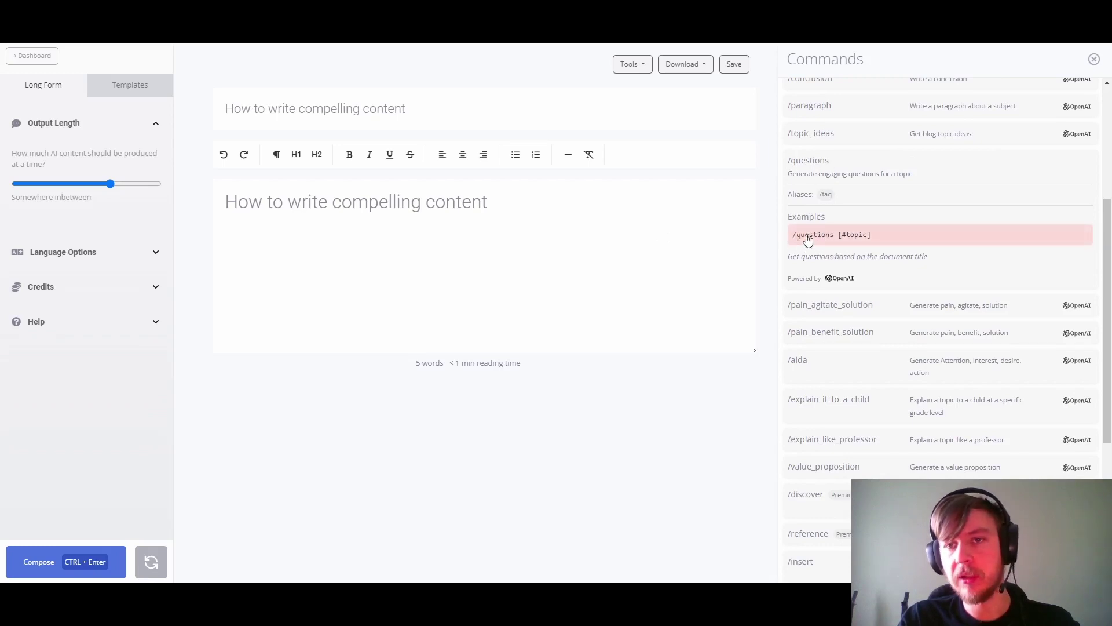
pyautogui.click(861, 240)
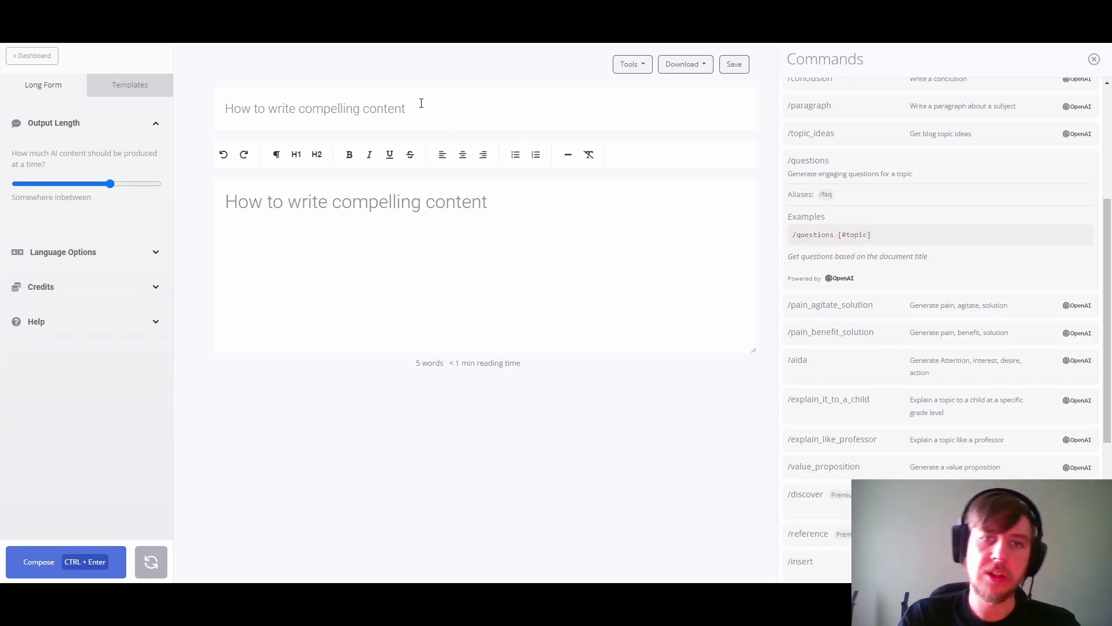
pyautogui.moveTo(421, 103); pyautogui.dragTo(223, 105)
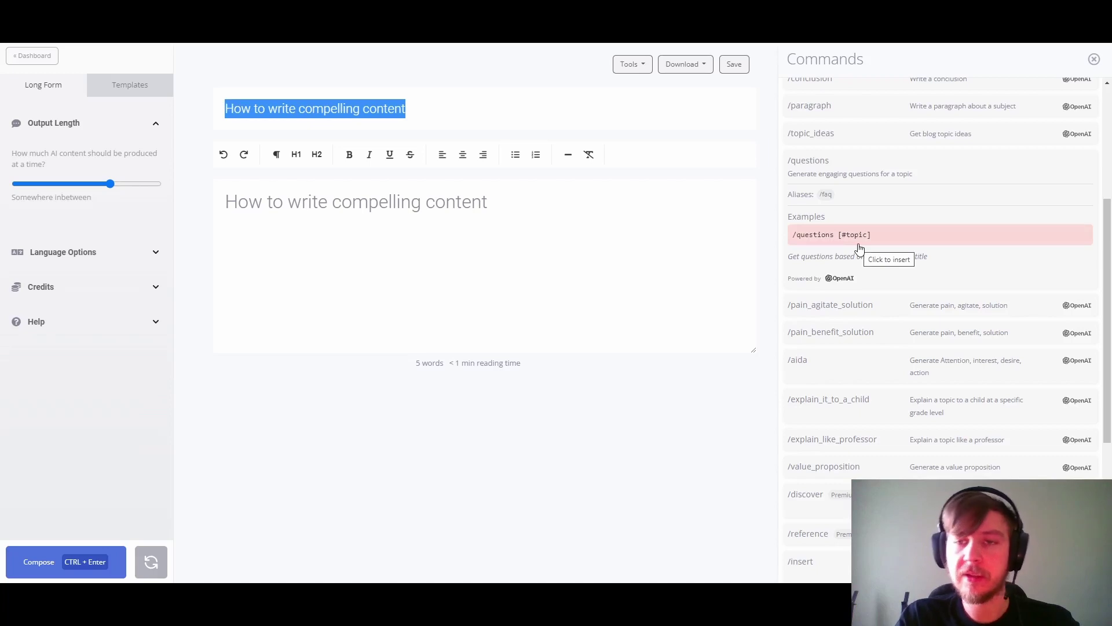
pyautogui.click(261, 230)
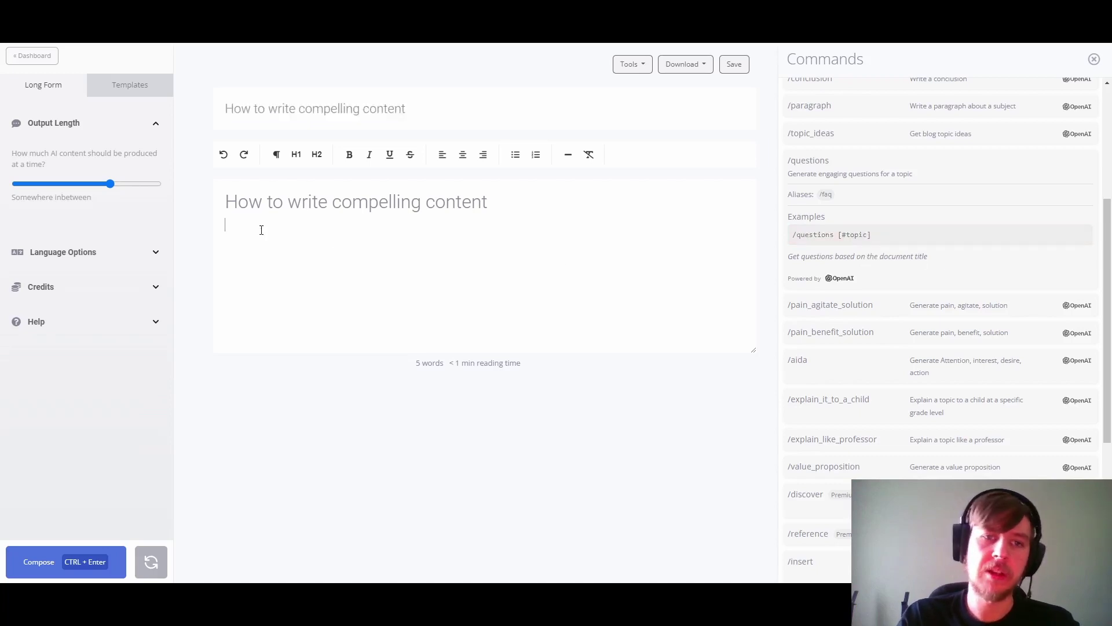
pyautogui.click(859, 234)
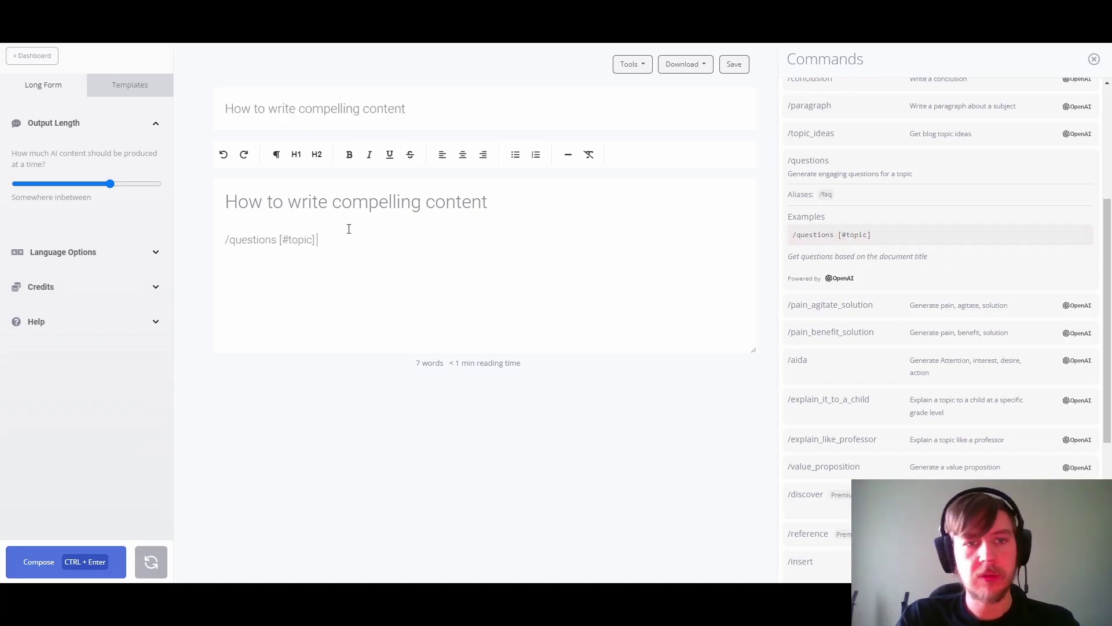
pyautogui.moveTo(321, 235); pyautogui.dragTo(210, 241)
pyautogui.click(243, 256)
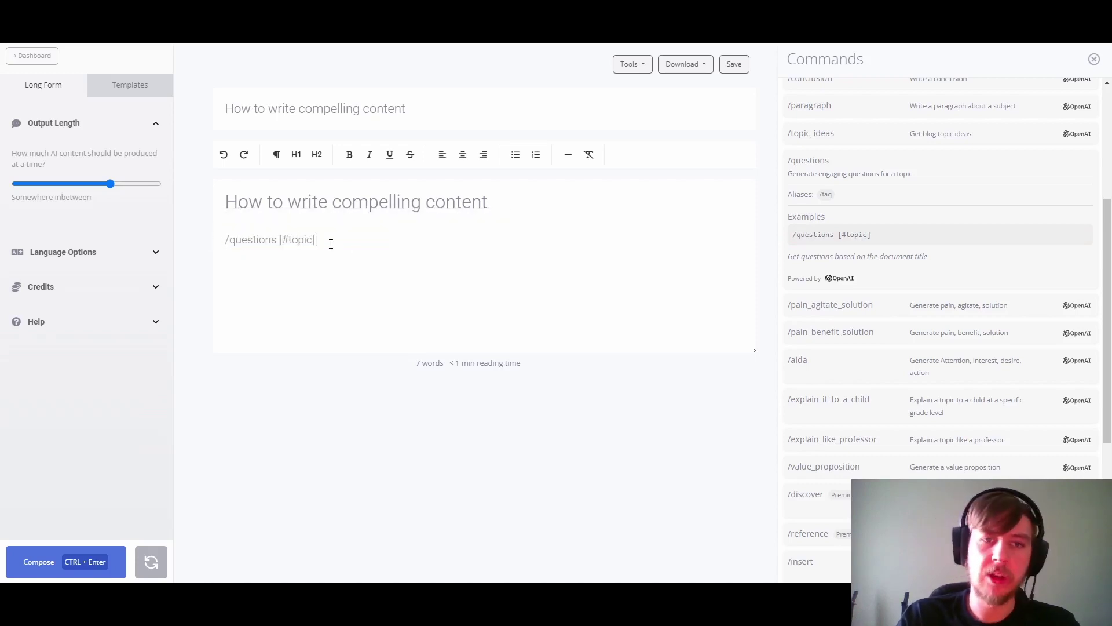
pyautogui.hotkey('ctrl', 'Return')
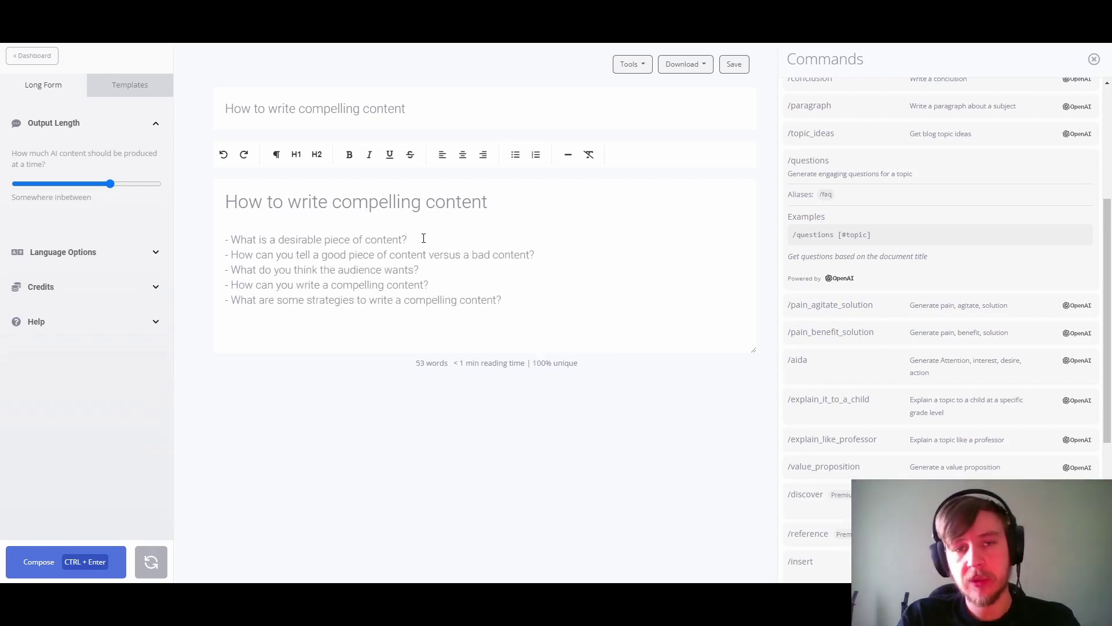
pyautogui.moveTo(423, 238); pyautogui.dragTo(233, 238)
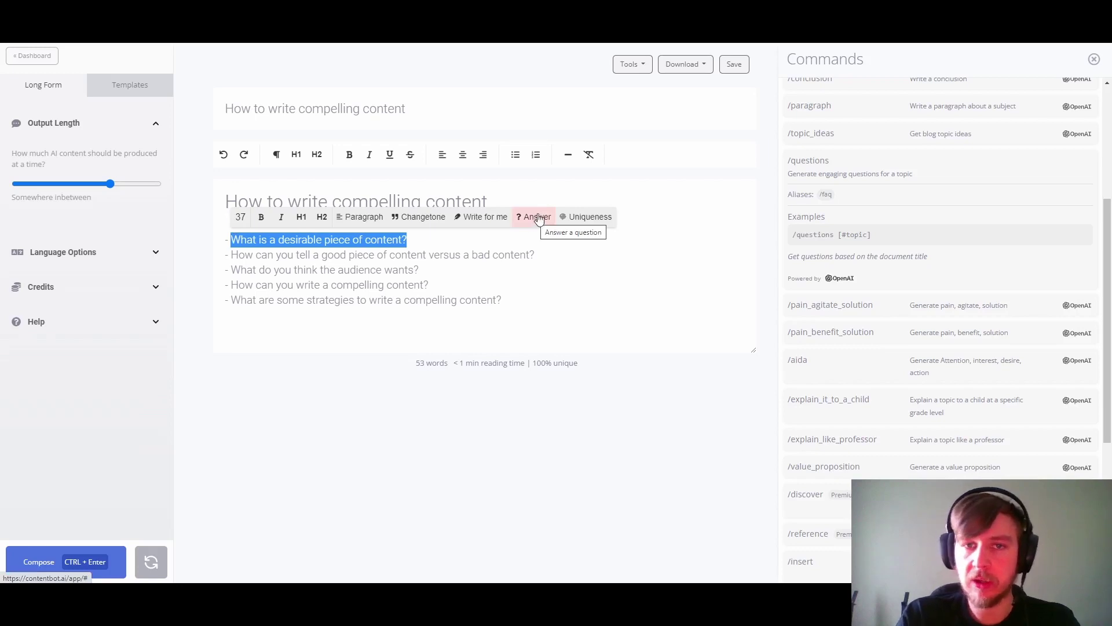
pyautogui.click(541, 223)
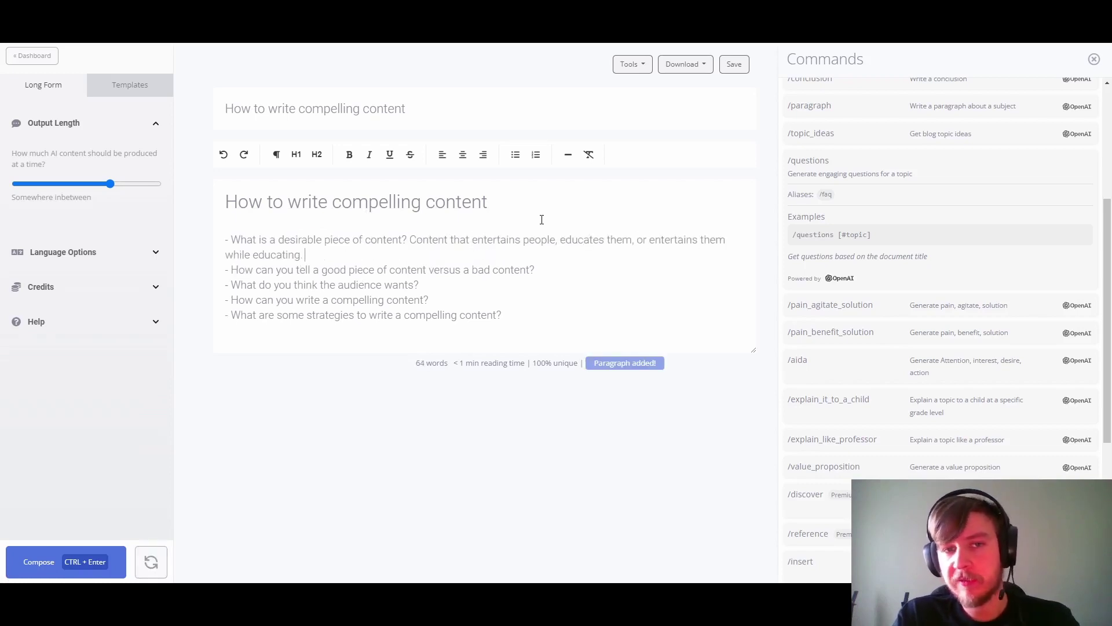
pyautogui.moveTo(499, 313); pyautogui.dragTo(216, 240)
pyautogui.press('BackSpace')
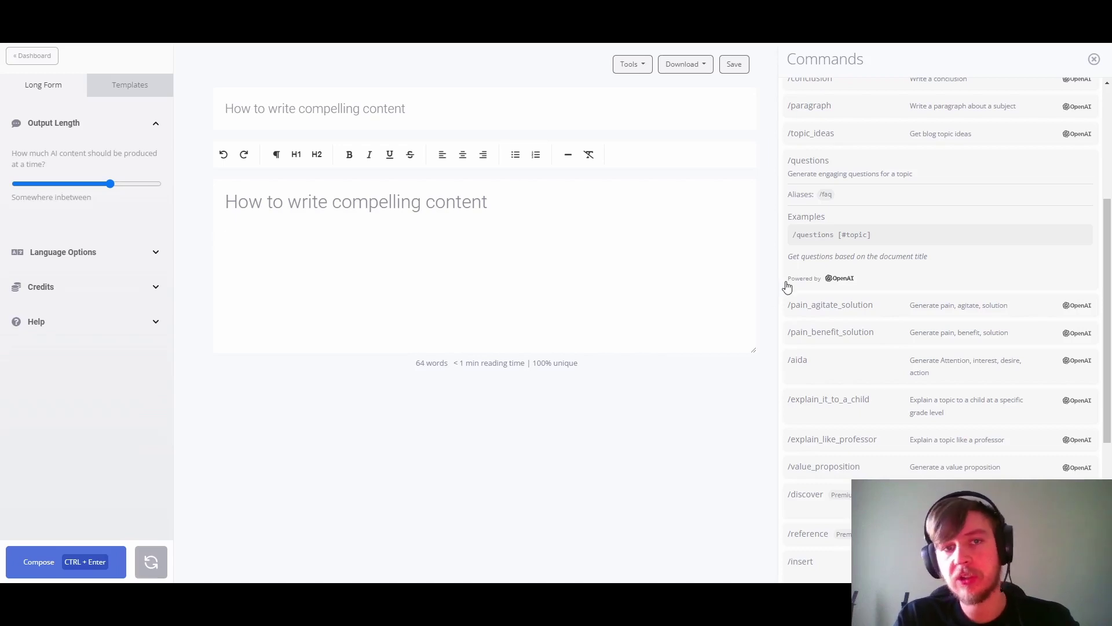
# Step: Insert the /questions [#topic] example and append '(line: #line )' after it
pyautogui.click(831, 238)
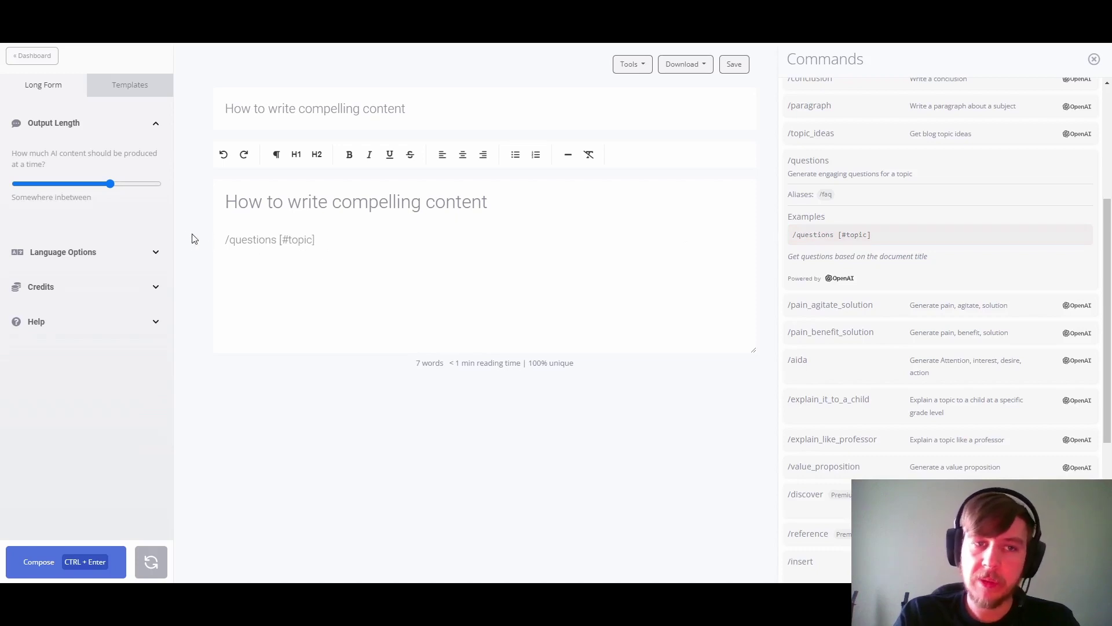
pyautogui.moveTo(230, 239); pyautogui.dragTo(279, 239)
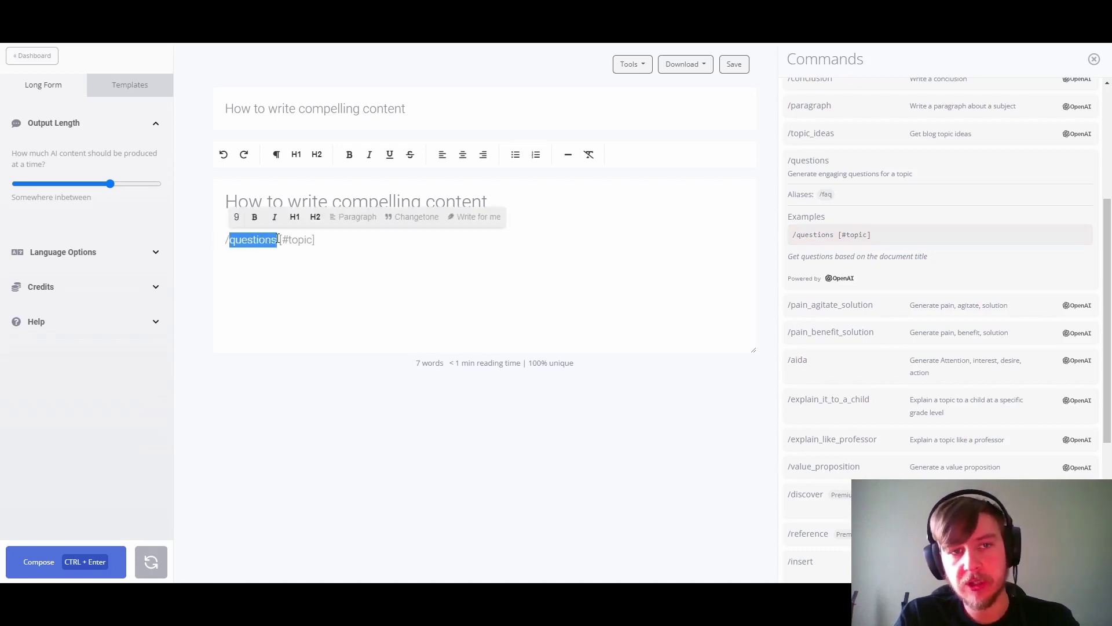
pyautogui.click(324, 238)
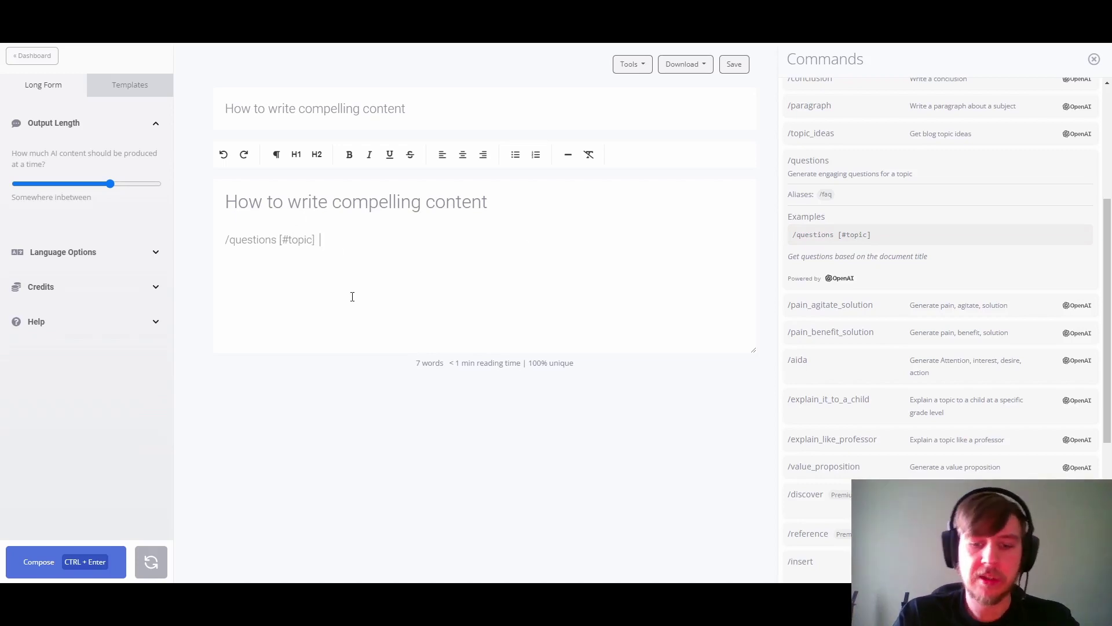
pyautogui.write('()')
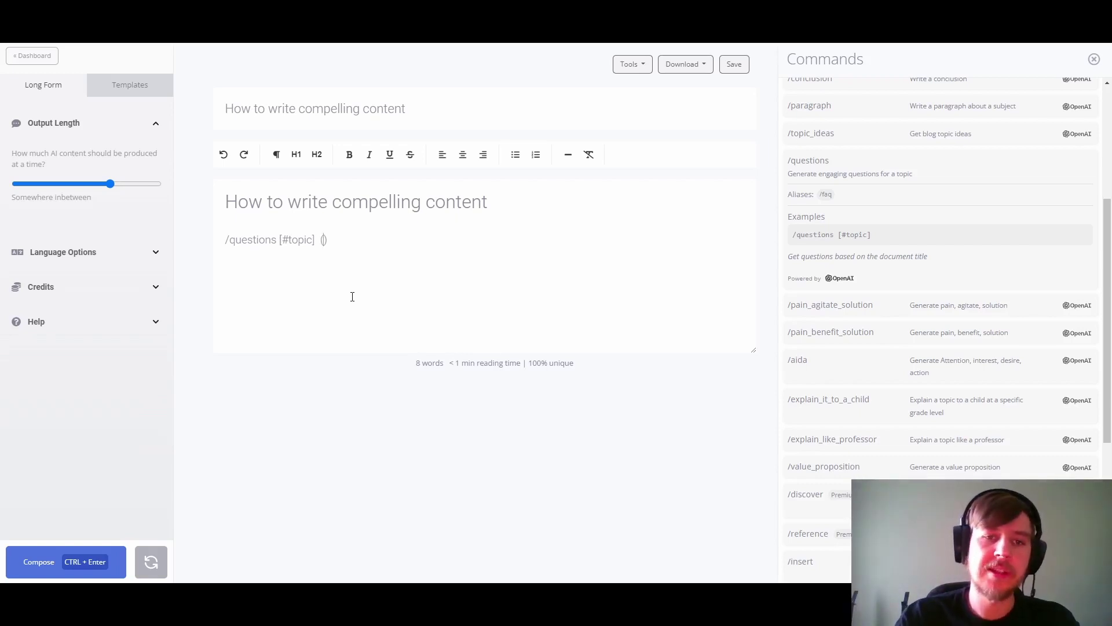
pyautogui.write('line')
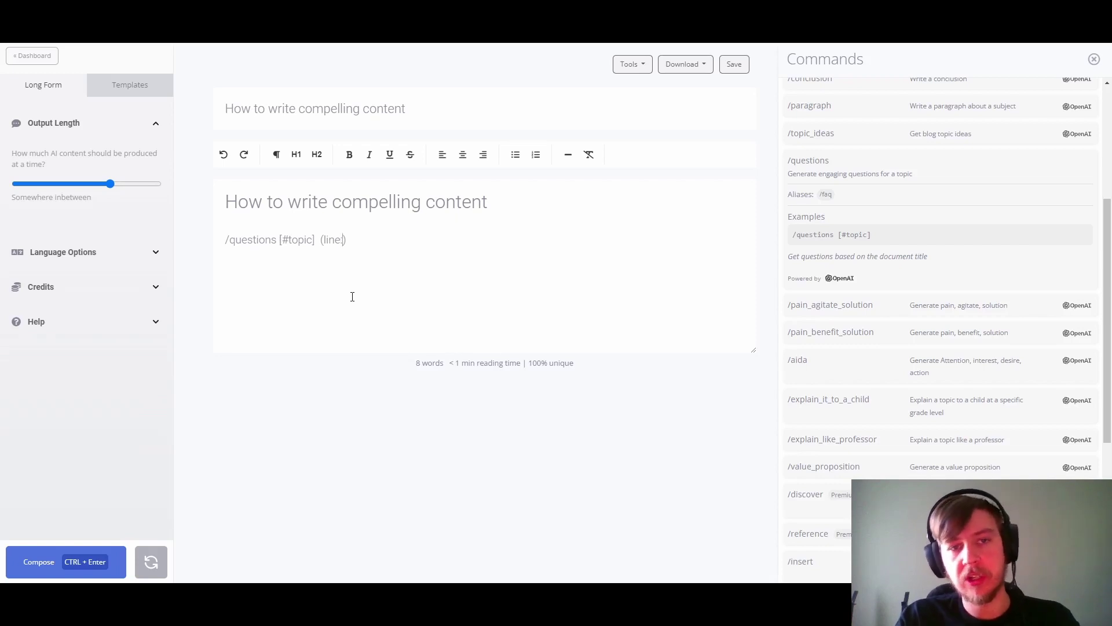
pyautogui.write(':')
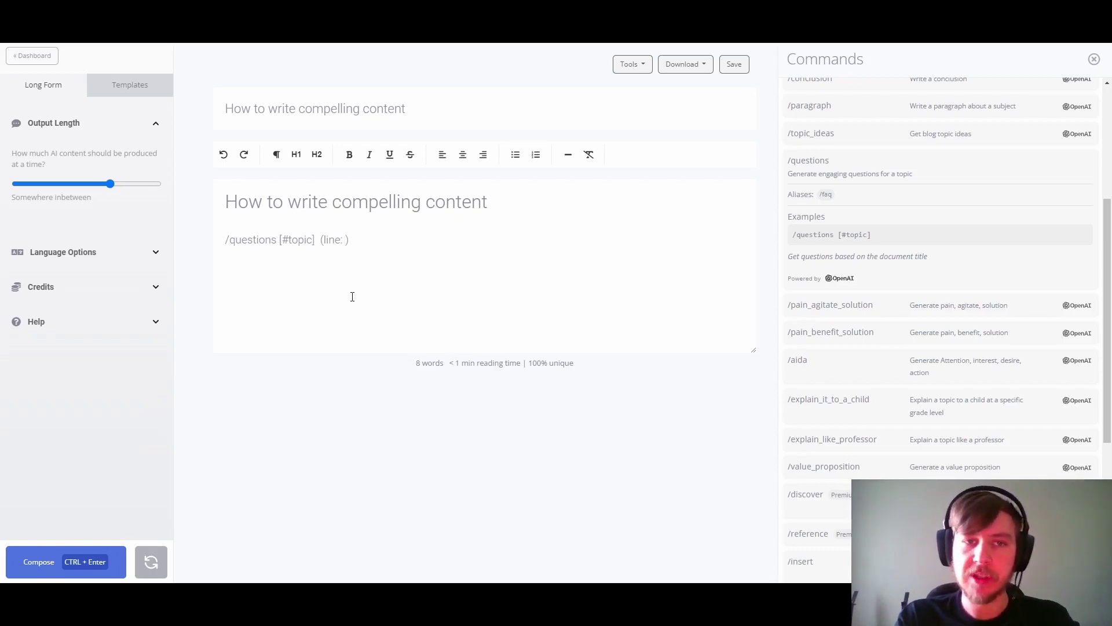
pyautogui.write('#lin')
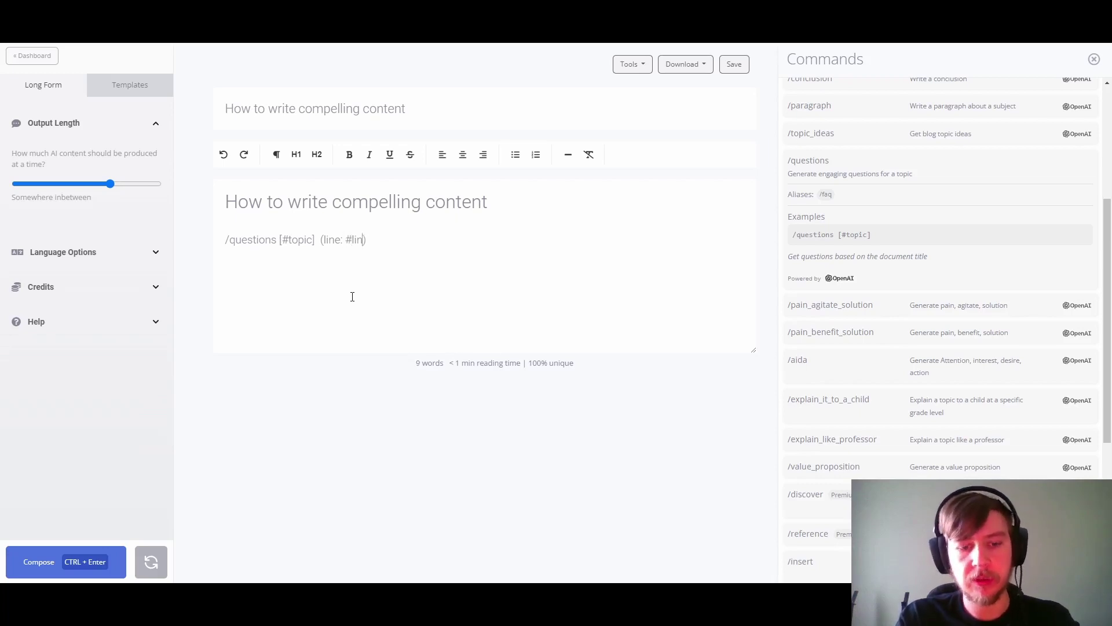
pyautogui.write('e')
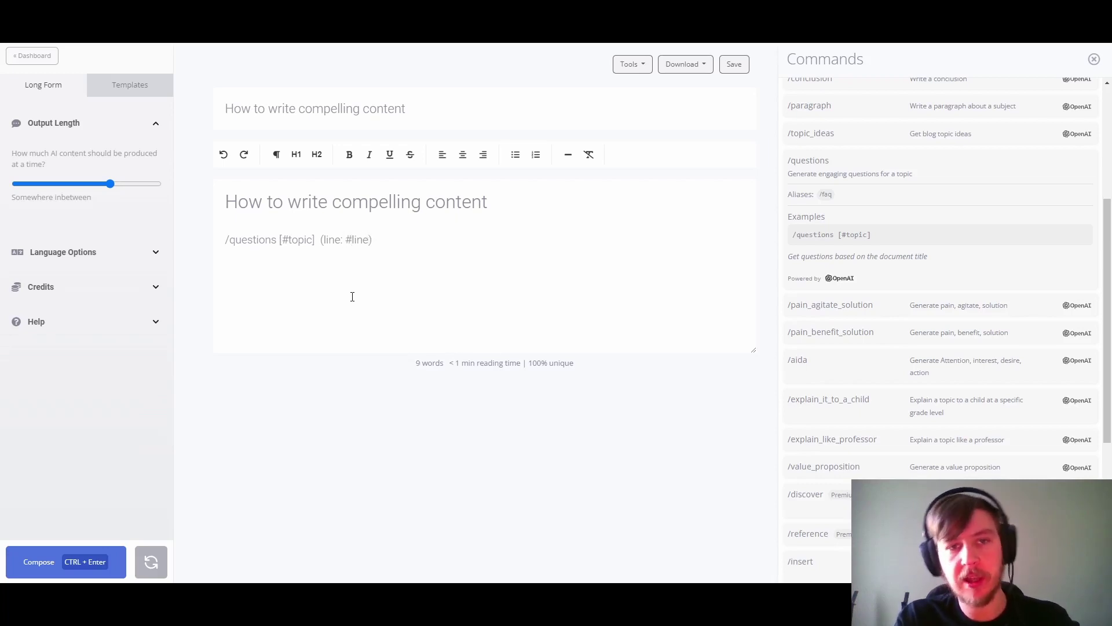
pyautogui.click(815, 108)
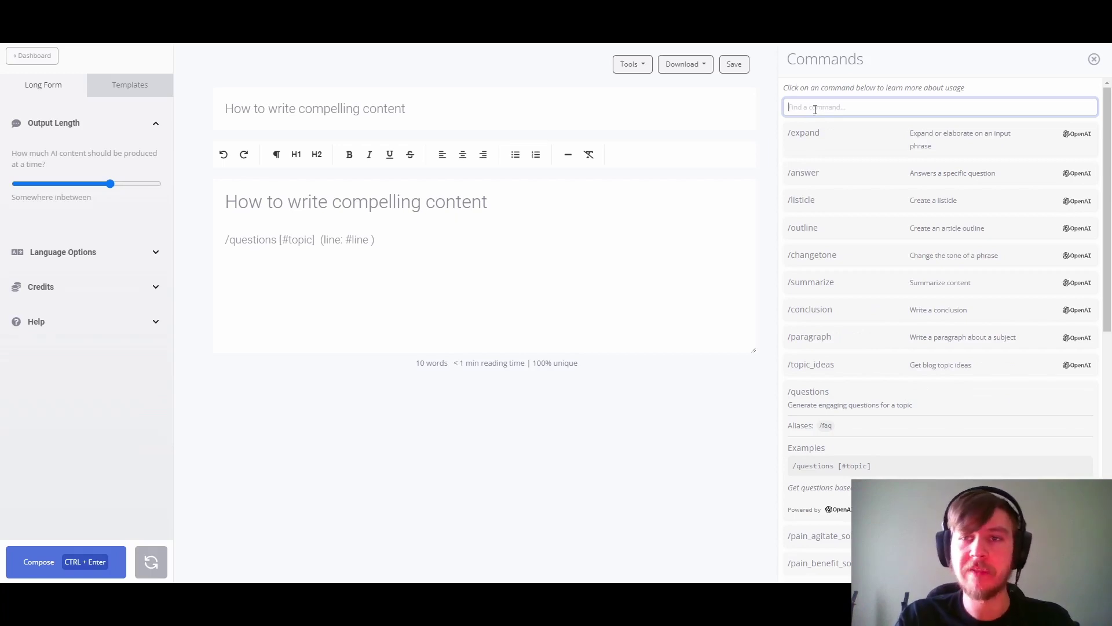
# Step: Chain the answer command after #line so the command reads '/questions [#topic] (line: #line/answer [#line])'
pyautogui.write('answer')
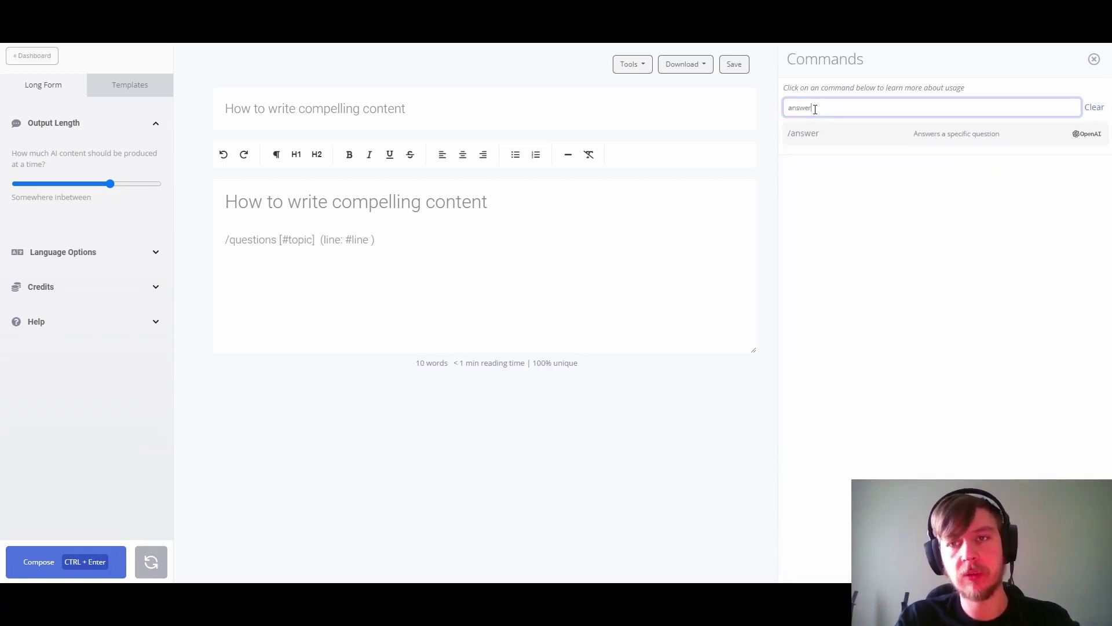
pyautogui.click(809, 134)
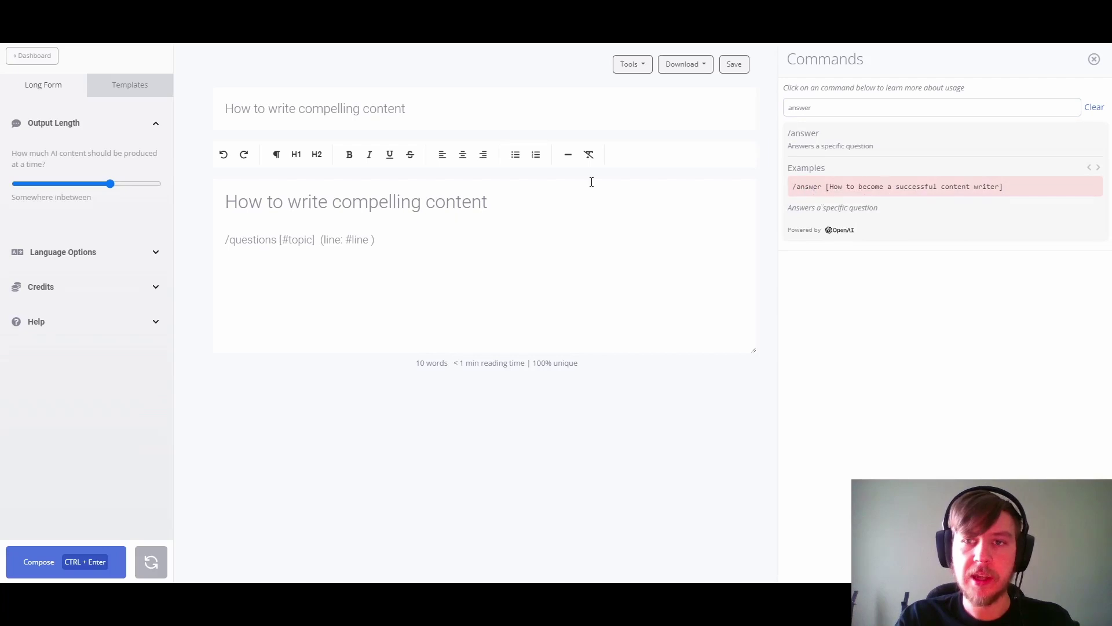
pyautogui.click(371, 239)
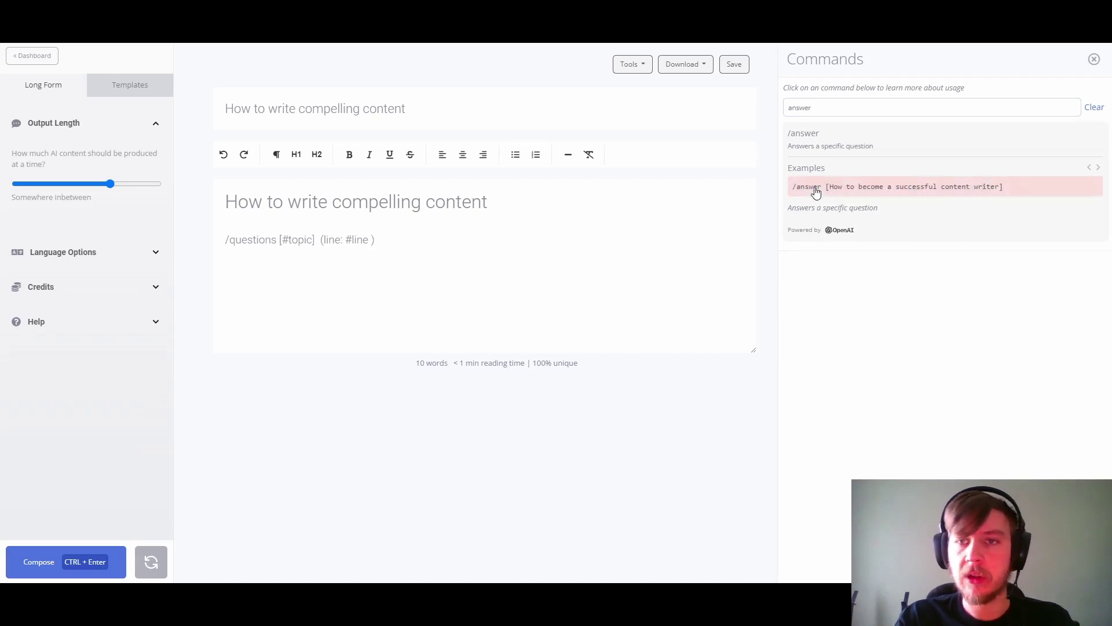
pyautogui.click(811, 187)
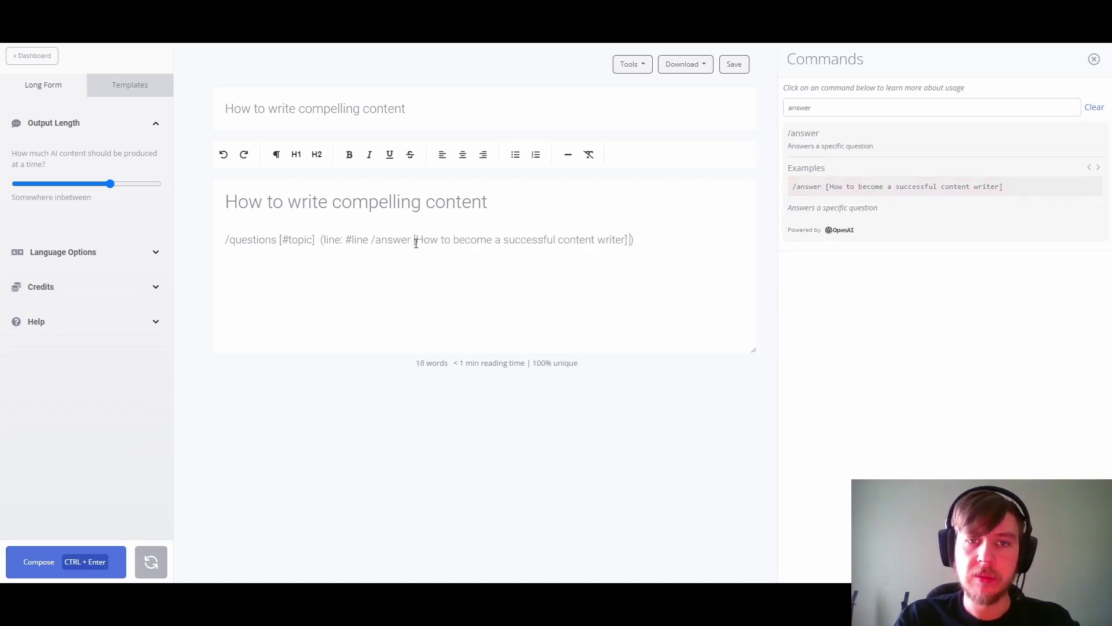
pyautogui.keyDown('shift'); pyautogui.click(626, 239); pyautogui.keyUp('shift')
pyautogui.press('BackSpace')
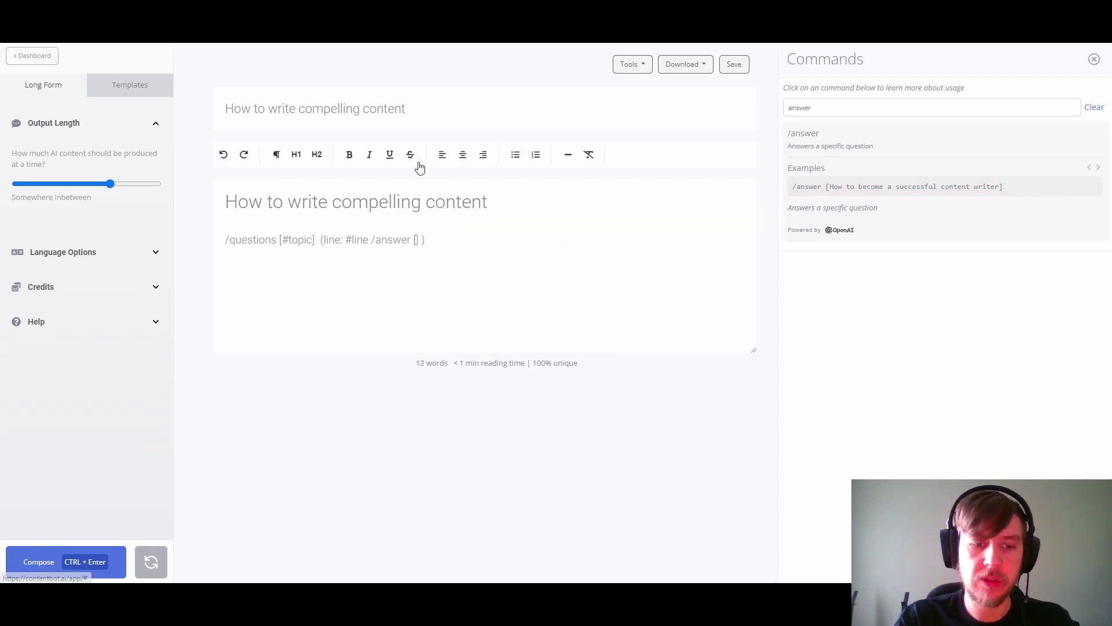
pyautogui.write('#line')
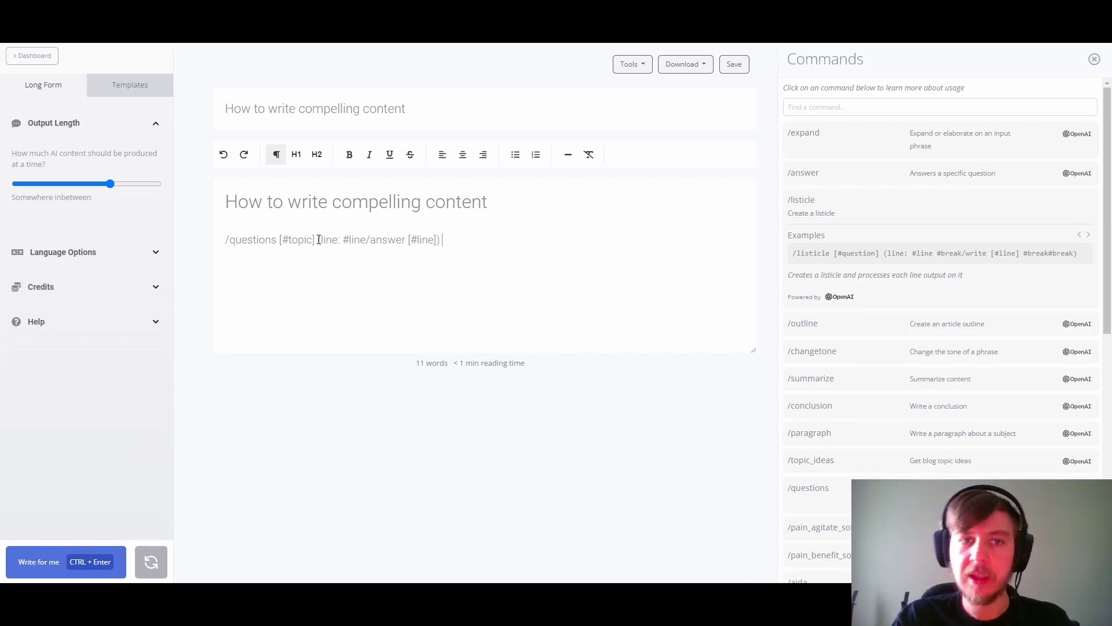
# Step: Run the combined /questions command with its per-line answer step
pyautogui.moveTo(317, 241); pyautogui.dragTo(366, 239)
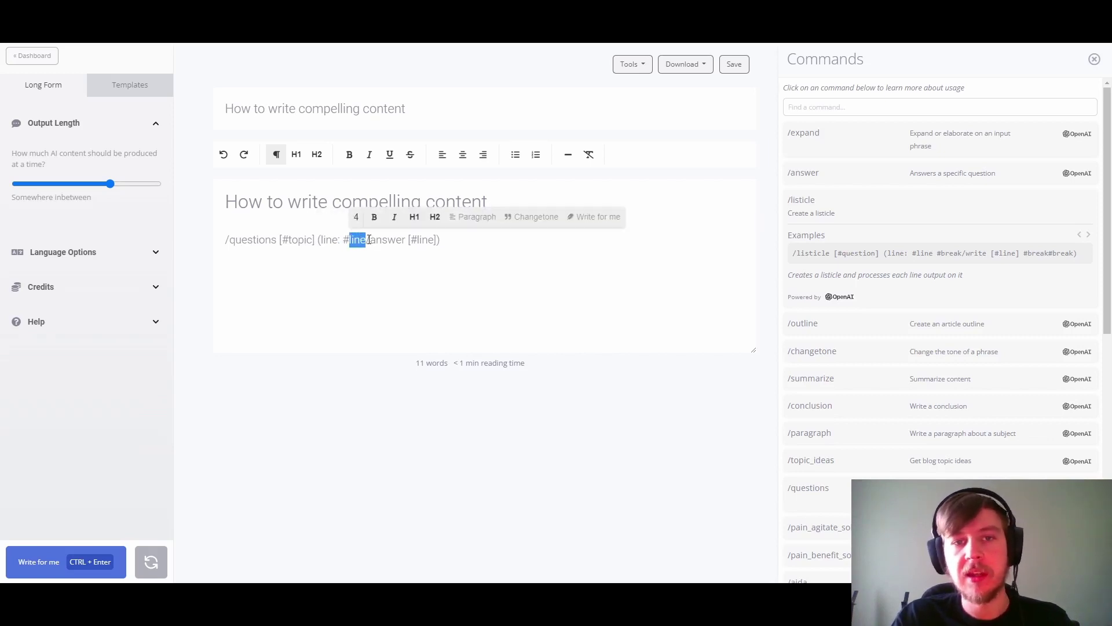
pyautogui.click(368, 240)
pyautogui.keyDown('shift'); pyautogui.click(437, 239); pyautogui.keyUp('shift')
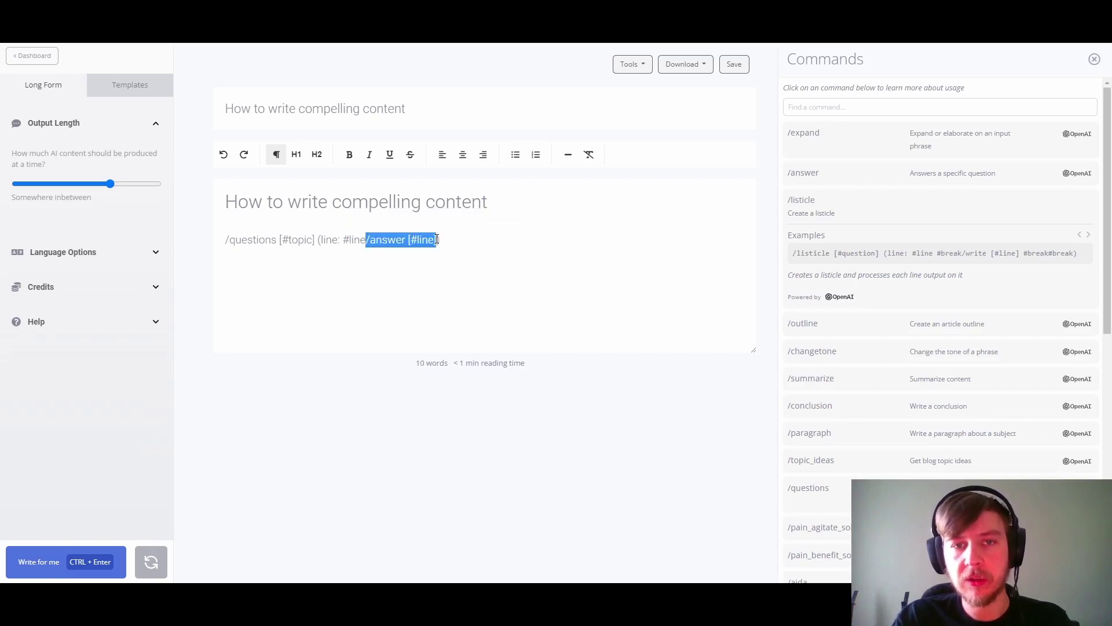
pyautogui.click(458, 239)
pyautogui.tripleClick(458, 239)
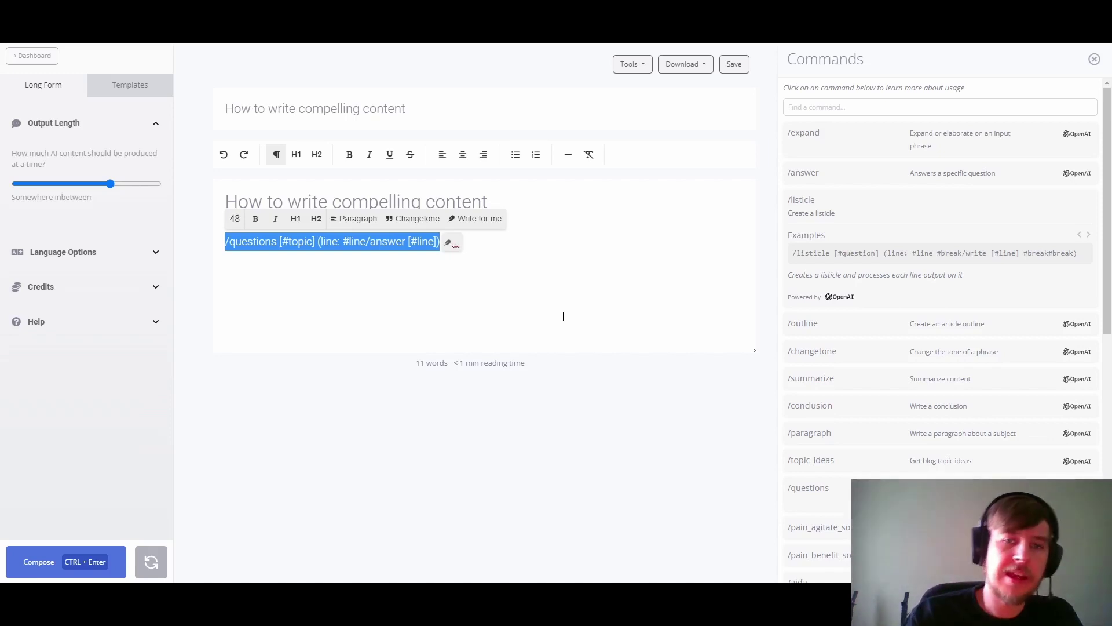
pyautogui.hotkey('ctrl', 'Return')
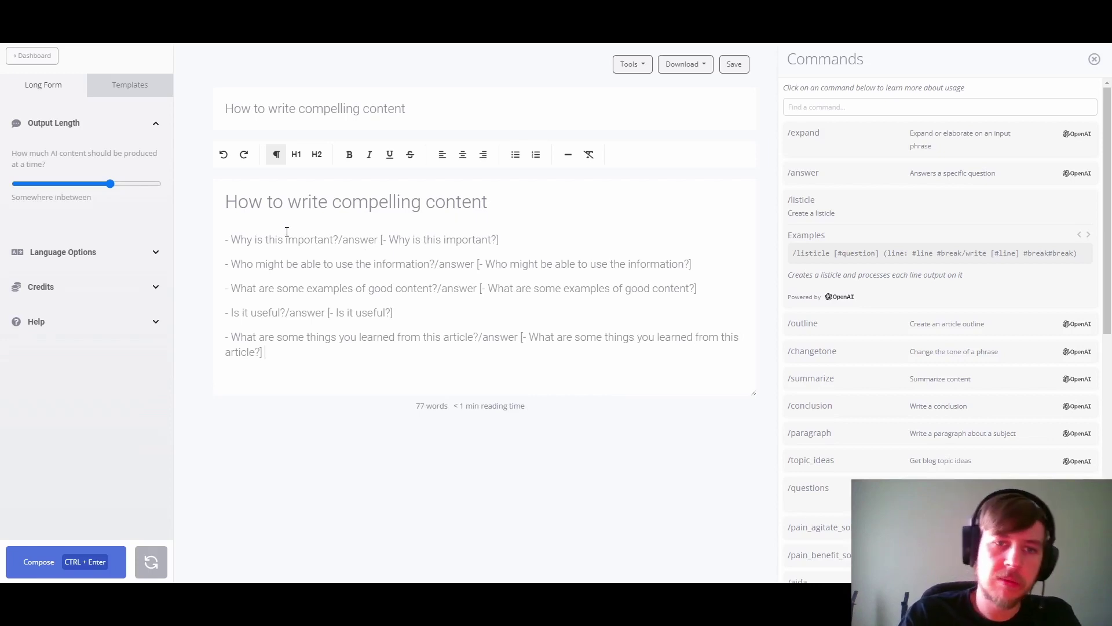
# Step: Clear the leftover output, restore the /questions command and add #newline to it
pyautogui.moveTo(344, 239); pyautogui.dragTo(500, 234)
pyautogui.click(500, 234)
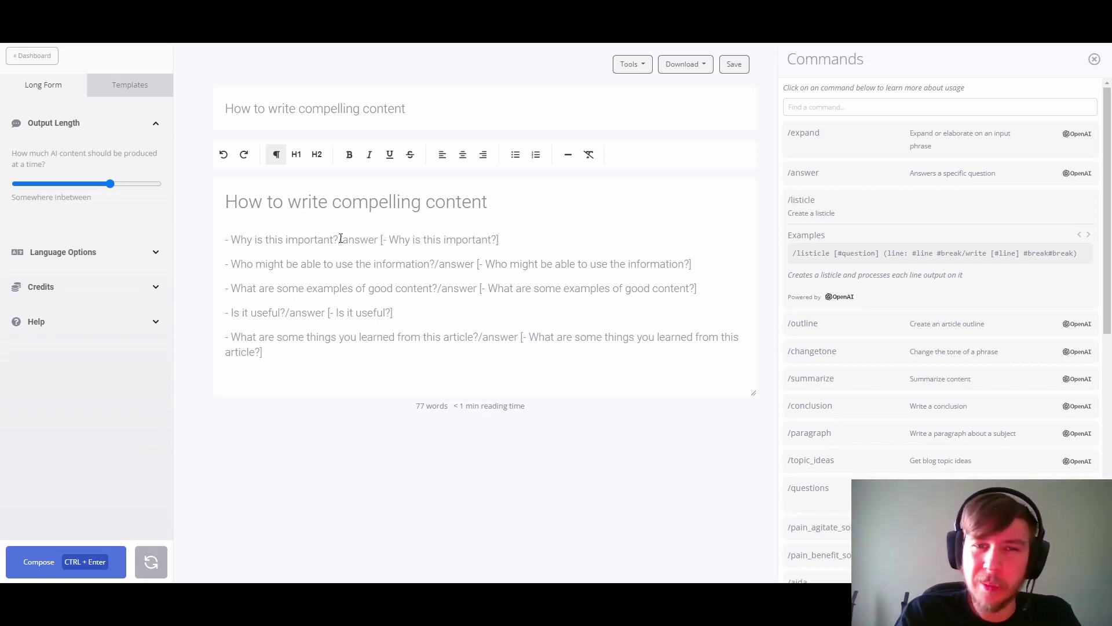
pyautogui.moveTo(338, 239); pyautogui.dragTo(503, 246)
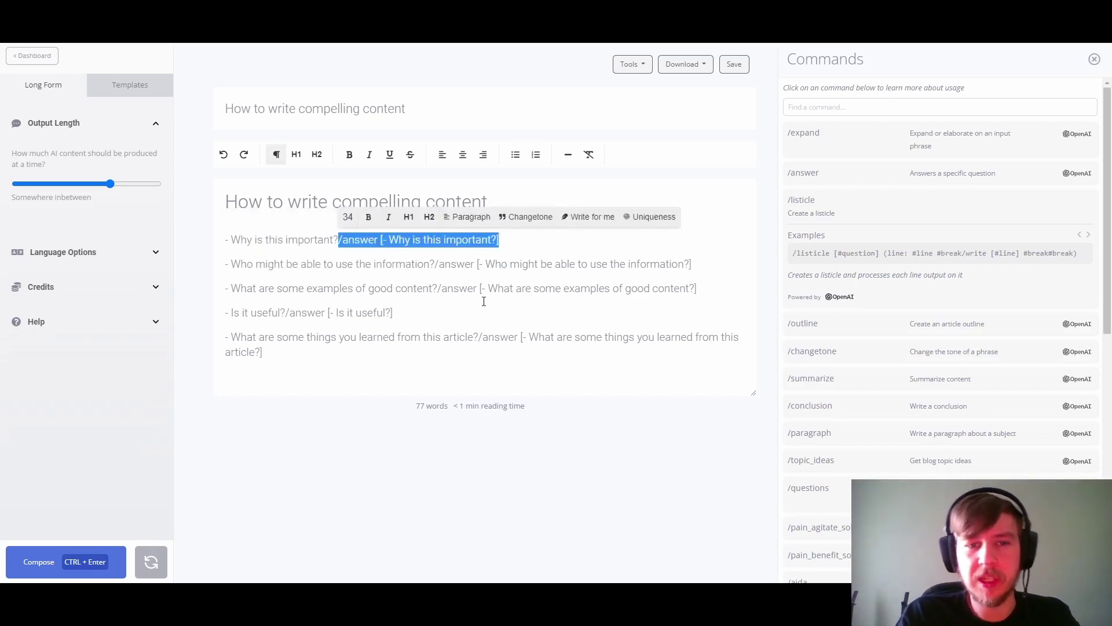
pyautogui.hotkey('ctrl', 'End')
pyautogui.hotkey('ctrl', 'BackSpace')
pyautogui.hotkey('ctrl', 'BackSpace')
pyautogui.hotkey('ctrl', 'BackSpace')
pyautogui.hotkey('ctrl', 'BackSpace')
pyautogui.hotkey('ctrl', 'BackSpace')
pyautogui.hotkey('ctrl', 'BackSpace')
pyautogui.hotkey('ctrl', 'BackSpace')
pyautogui.hotkey('ctrl', 'BackSpace')
pyautogui.hotkey('ctrl', 'BackSpace')
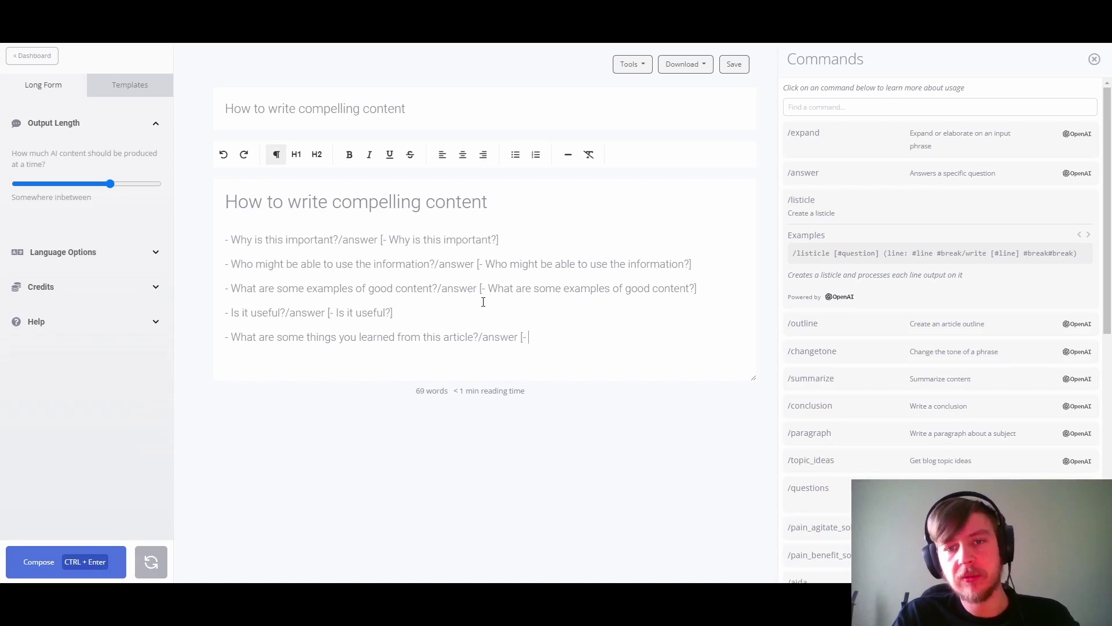
pyautogui.hotkey('ctrl', 'BackSpace')
pyautogui.hotkey('ctrl', 'BackSpace')
pyautogui.hotkey('ctrl', 'BackSpace')
pyautogui.hotkey('ctrl', 'BackSpace')
pyautogui.hotkey('ctrl', 'BackSpace')
pyautogui.hotkey('ctrl', 'BackSpace')
pyautogui.hotkey('ctrl', 'BackSpace')
pyautogui.hotkey('ctrl', 'BackSpace')
pyautogui.hotkey('ctrl', 'BackSpace')
pyautogui.hotkey('ctrl', 'BackSpace')
pyautogui.hotkey('ctrl', 'BackSpace')
pyautogui.hotkey('ctrl', 'BackSpace')
pyautogui.hotkey('ctrl', 'BackSpace')
pyautogui.hotkey('ctrl', 'BackSpace')
pyautogui.hotkey('ctrl', 'BackSpace')
pyautogui.hotkey('ctrl', 'BackSpace')
pyautogui.hotkey('ctrl', 'BackSpace')
pyautogui.hotkey('ctrl', 'BackSpace')
pyautogui.hotkey('ctrl', 'BackSpace')
pyautogui.hotkey('ctrl', 'BackSpace')
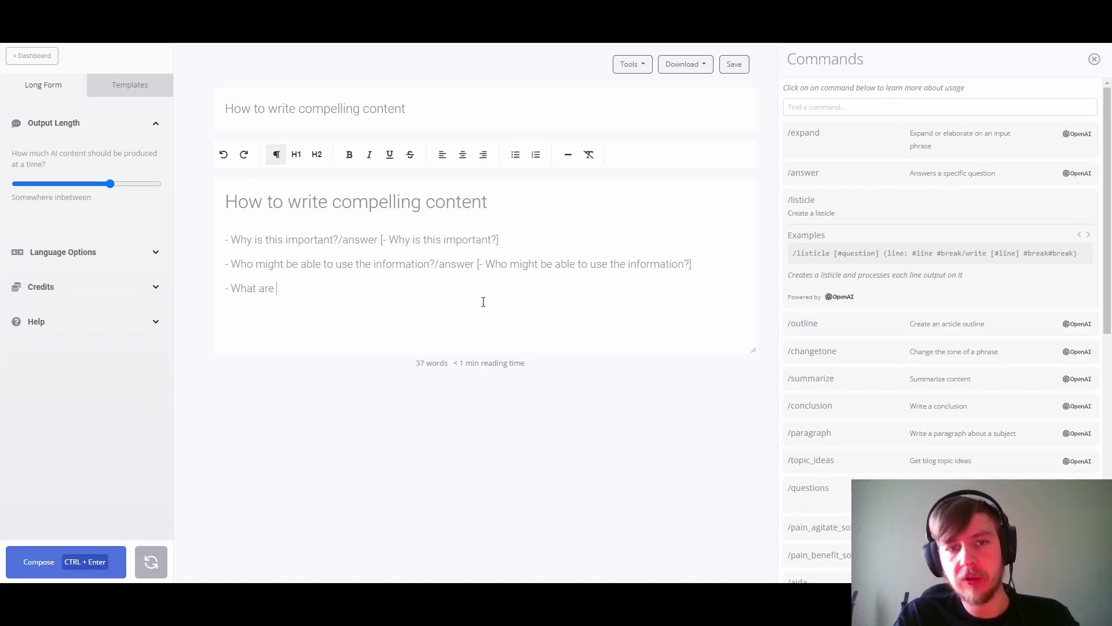
pyautogui.hotkey('ctrl', 'BackSpace')
pyautogui.hotkey('ctrl', 'BackSpace')
pyautogui.hotkey('ctrl', 'BackSpace')
pyautogui.hotkey('ctrl', 'BackSpace')
pyautogui.hotkey('ctrl', 'BackSpace')
pyautogui.hotkey('ctrl', 'BackSpace')
pyautogui.hotkey('ctrl', 'BackSpace')
pyautogui.hotkey('ctrl', 'BackSpace')
pyautogui.hotkey('ctrl', 'z')
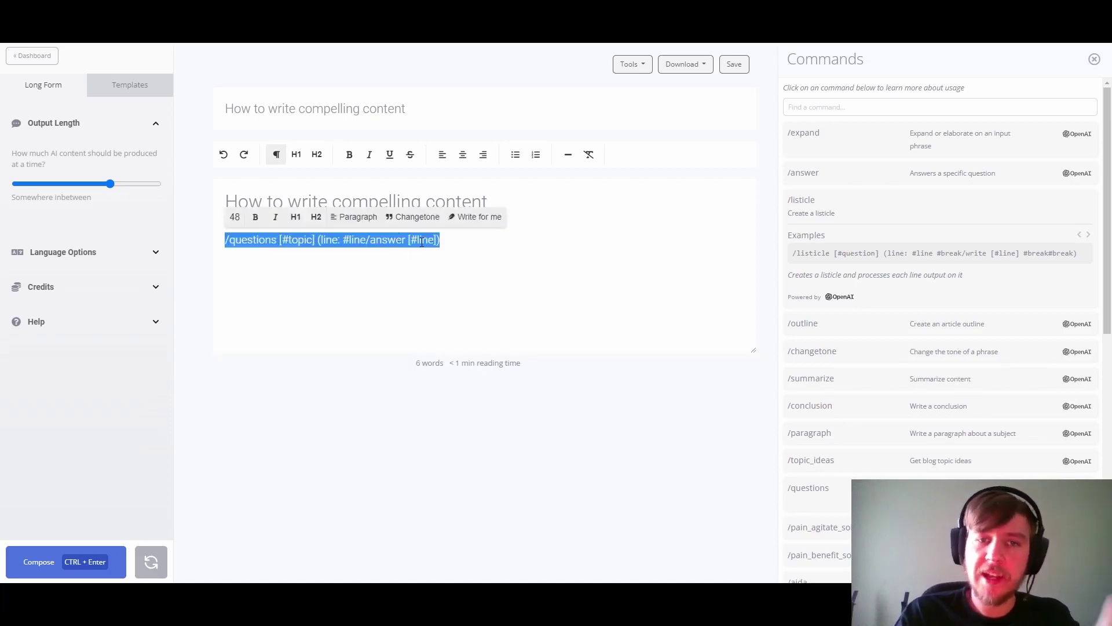
pyautogui.hotkey('ctrl', 'Return')
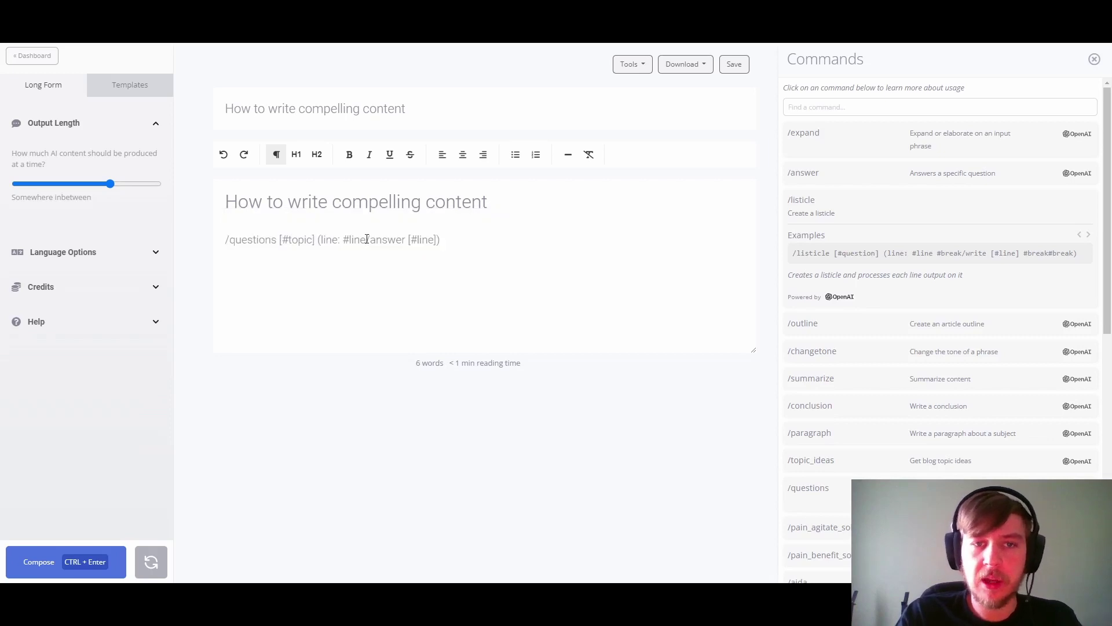
pyautogui.write('#newl')
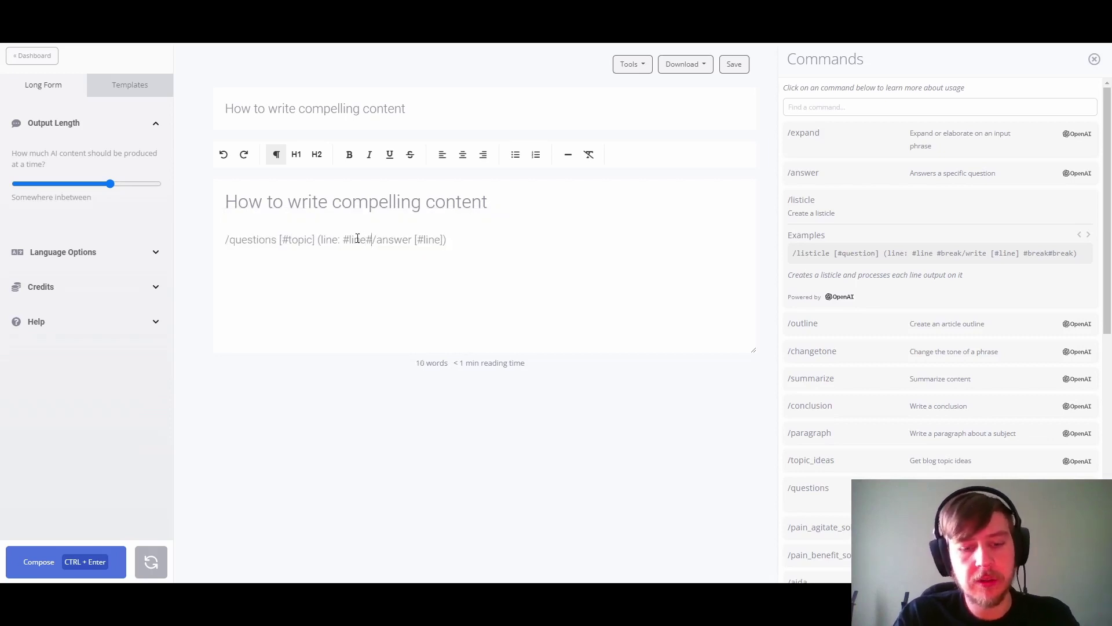
pyautogui.write('ine')
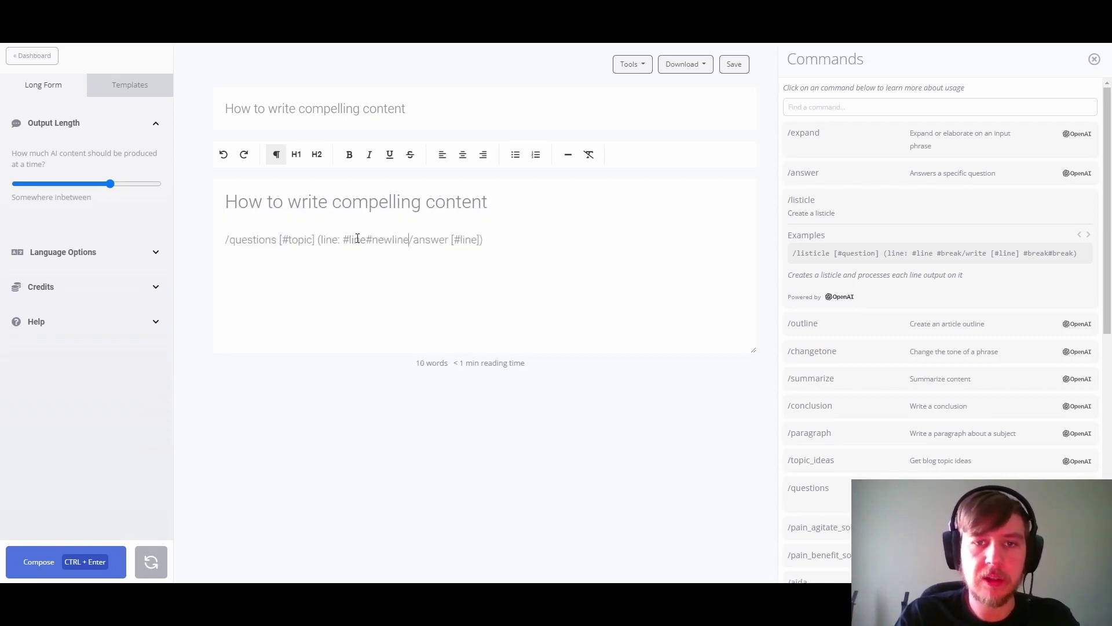
pyautogui.tripleClick(485, 241)
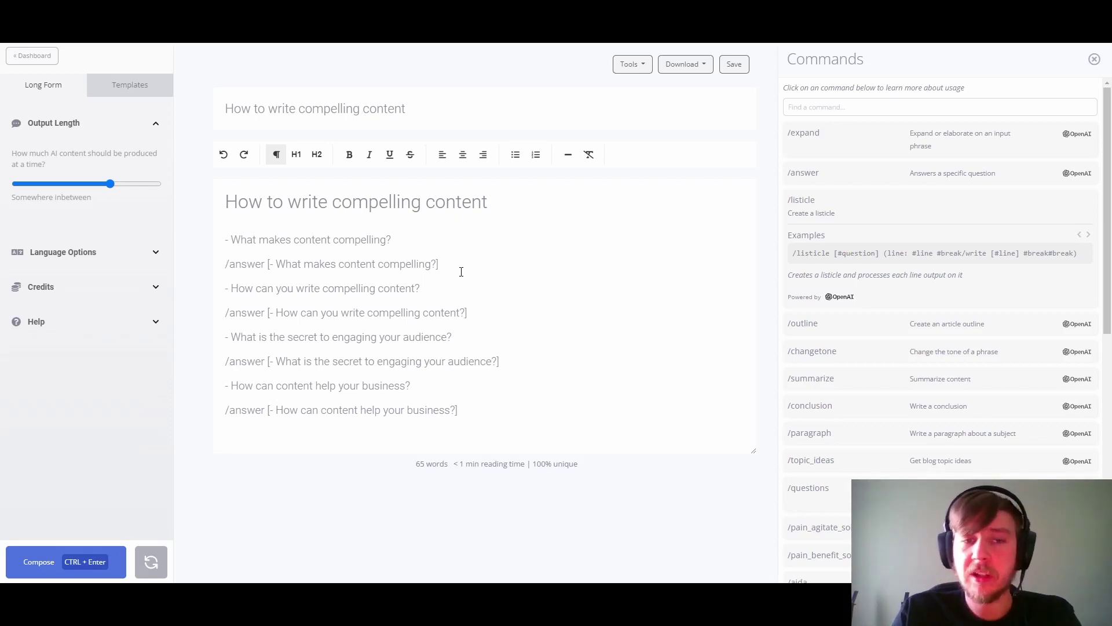
# Step: Remove the leading dashes from the first two questions and make them bold
pyautogui.click(231, 238)
pyautogui.press('BackSpace')
pyautogui.press('BackSpace')
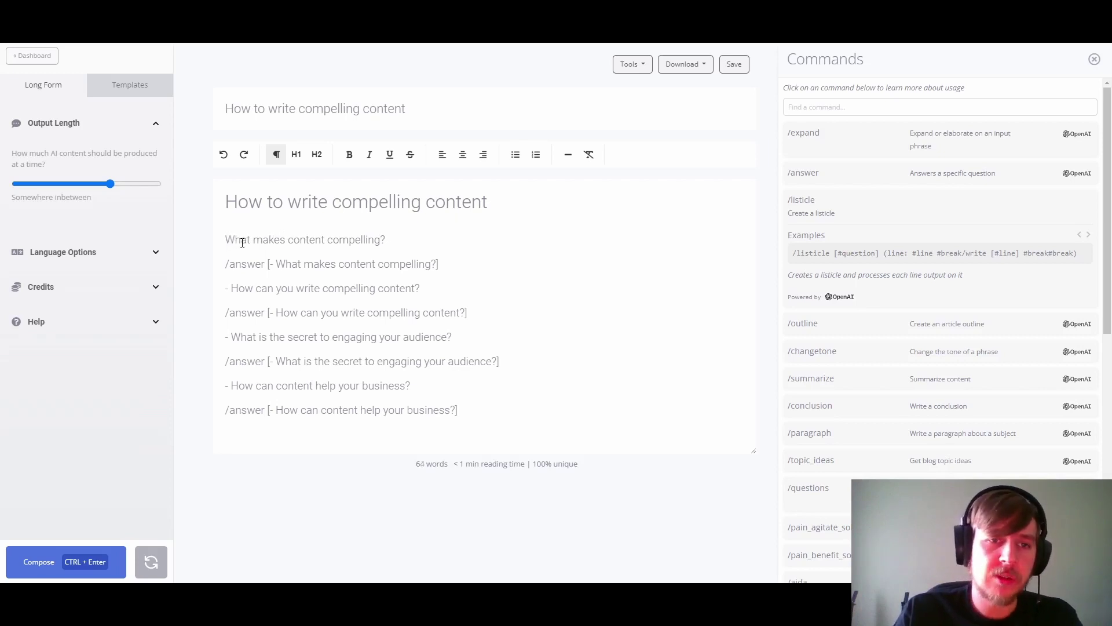
pyautogui.tripleClick(391, 238)
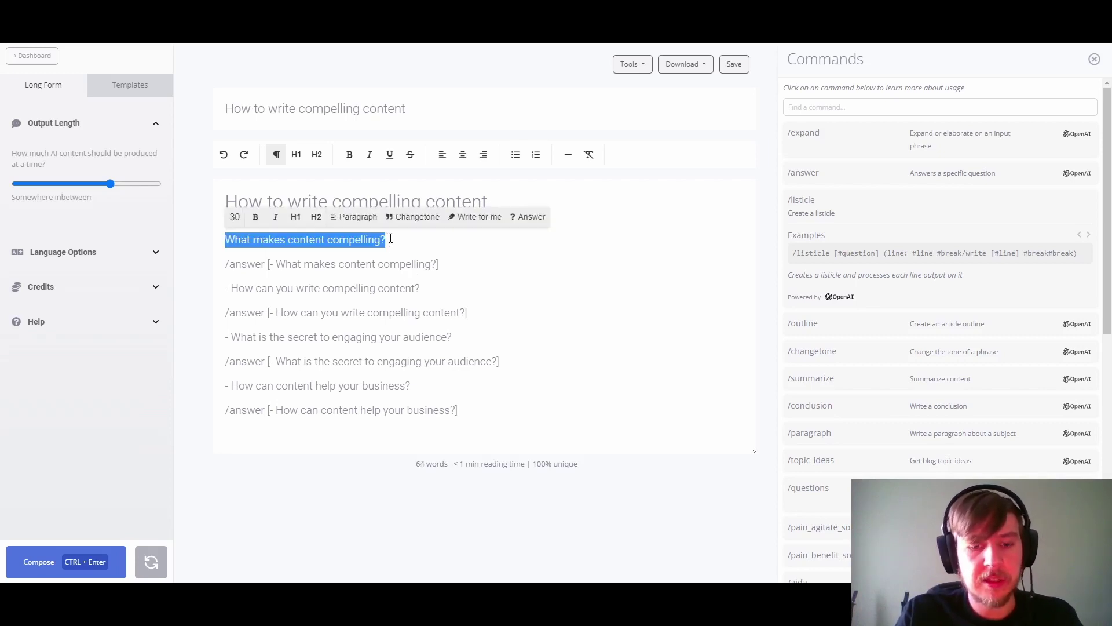
pyautogui.hotkey('ctrl', 'b')
pyautogui.click(231, 289)
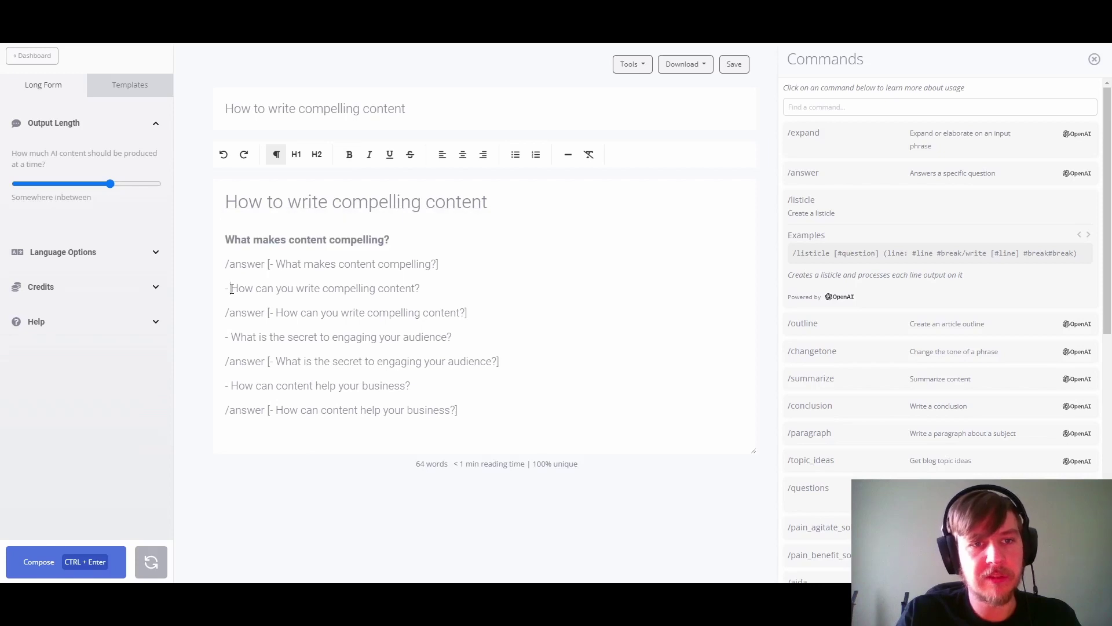
pyautogui.press('BackSpace')
pyautogui.press('BackSpace')
pyautogui.keyDown('shift'); pyautogui.click(411, 288); pyautogui.keyUp('shift')
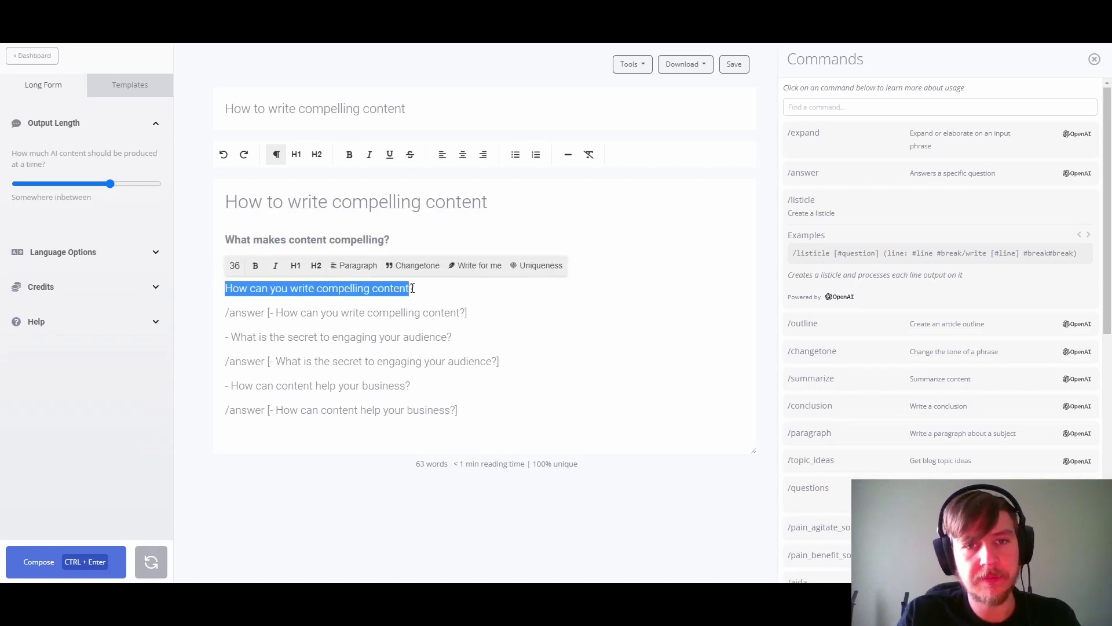
pyautogui.keyDown('shift'); pyautogui.click(425, 288); pyautogui.keyUp('shift')
pyautogui.hotkey('ctrl', 'b')
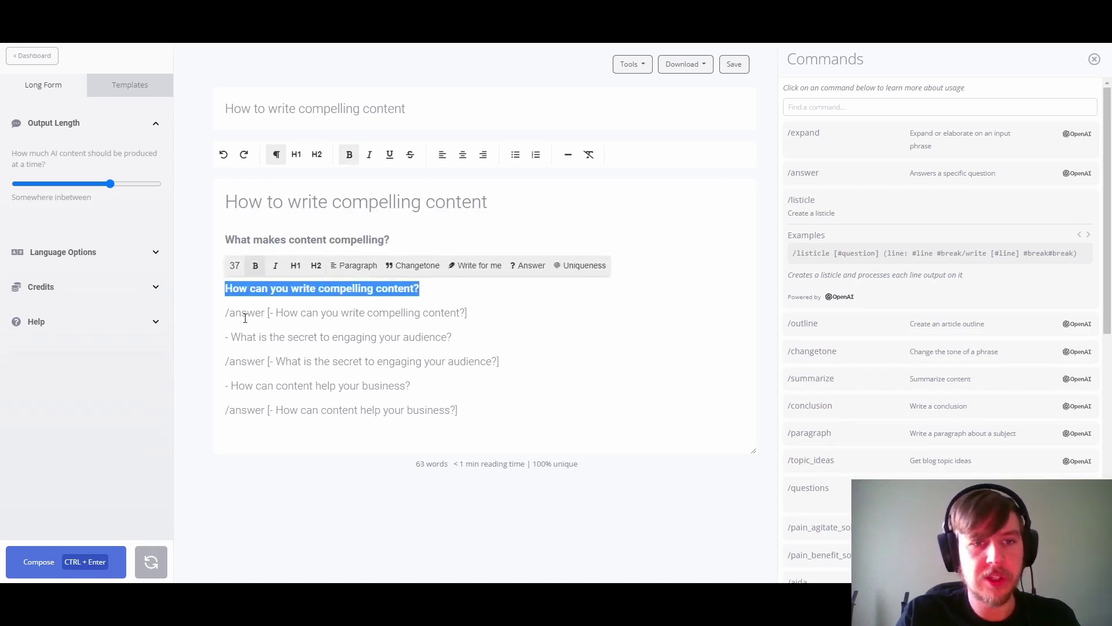
# Step: Remove the leading dashes from the third and fourth questions and make them bold
pyautogui.click(232, 337)
pyautogui.press('BackSpace')
pyautogui.press('BackSpace')
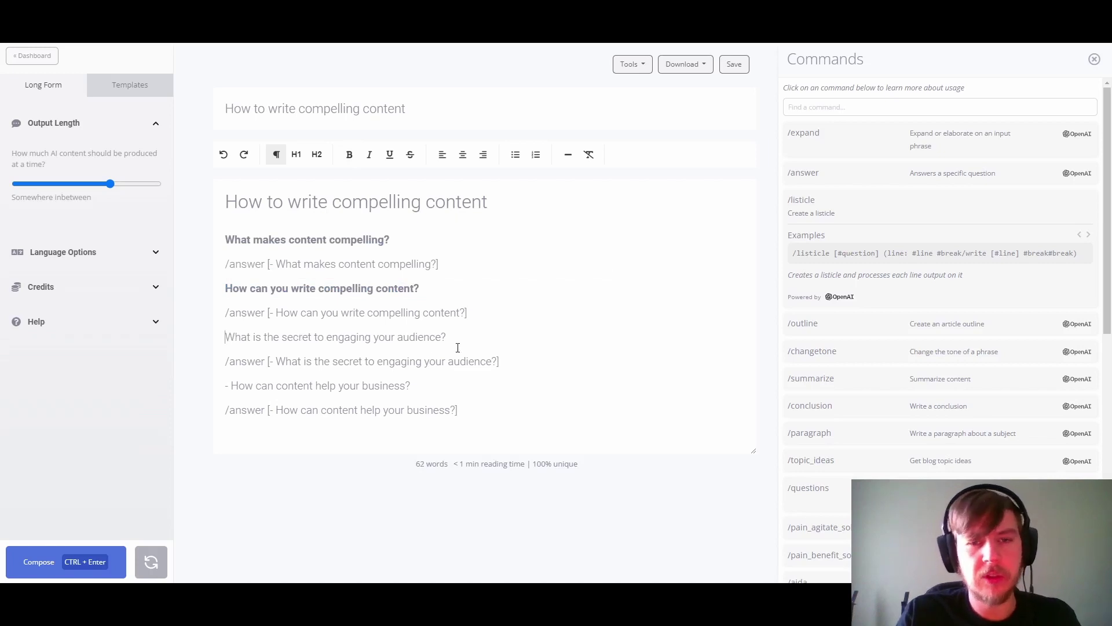
pyautogui.keyDown('shift'); pyautogui.click(445, 338); pyautogui.keyUp('shift')
pyautogui.hotkey('ctrl', 'b')
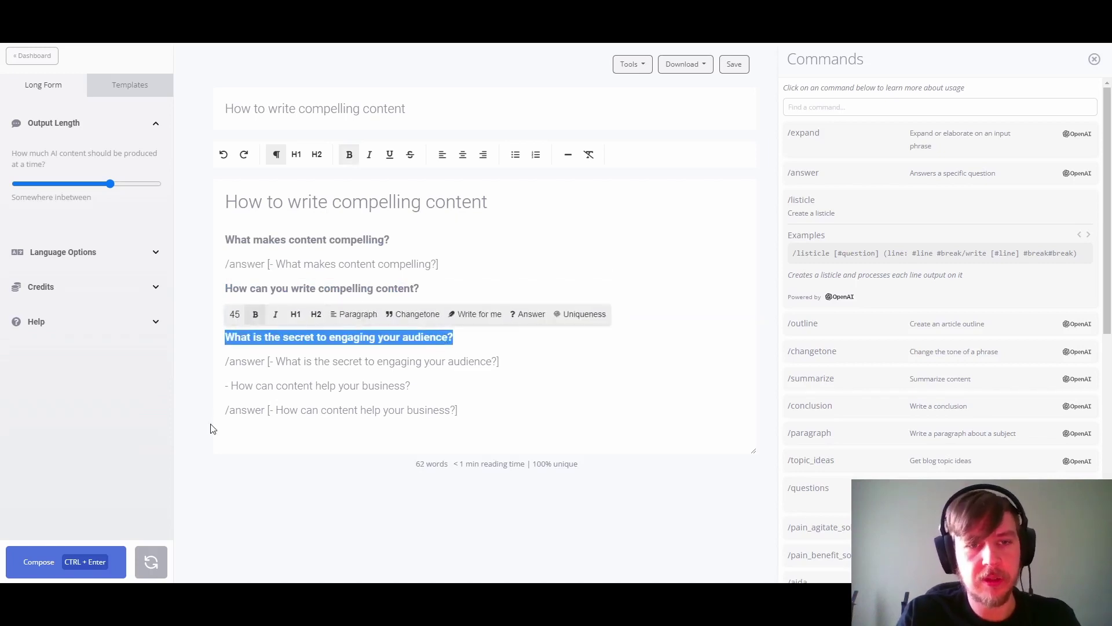
pyautogui.click(233, 385)
pyautogui.press('BackSpace')
pyautogui.press('BackSpace')
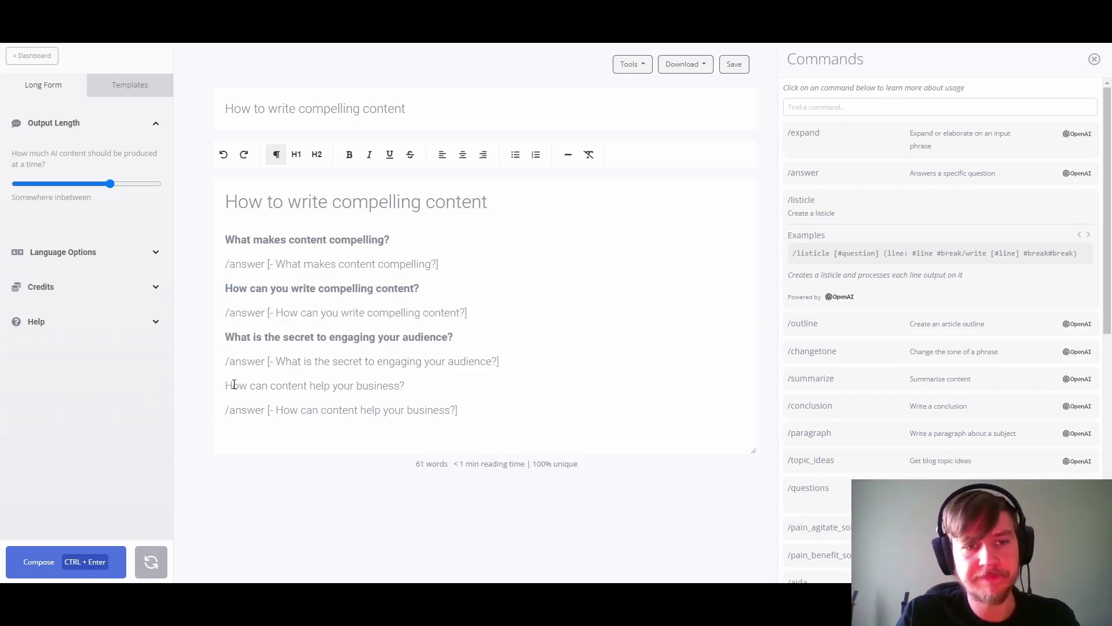
pyautogui.keyDown('shift'); pyautogui.click(409, 385); pyautogui.keyUp('shift')
pyautogui.hotkey('ctrl', 'b')
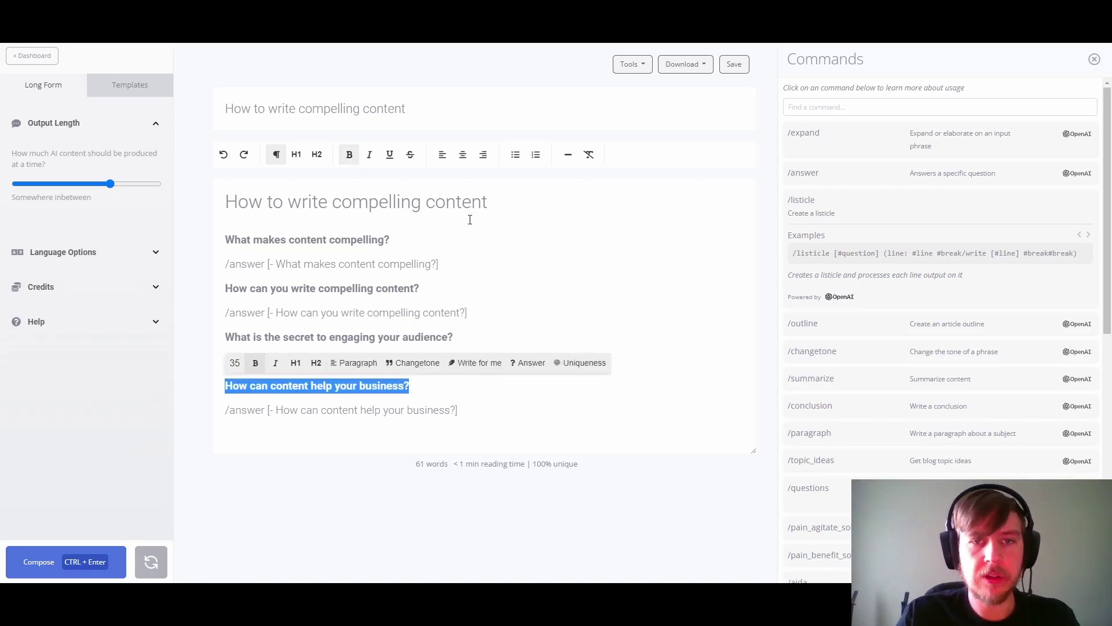
pyautogui.click(469, 235)
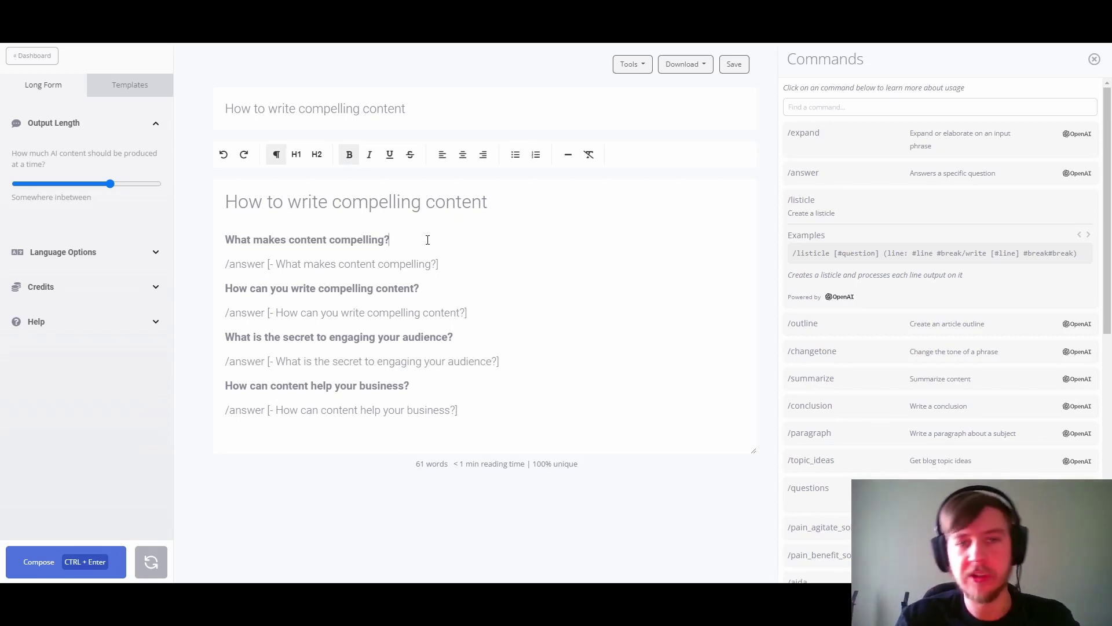
# Step: Generate the answer under 'What makes content compelling?' from the first /answer line
pyautogui.hotkey('shift', 'Down')
pyautogui.hotkey('shift', 'End')
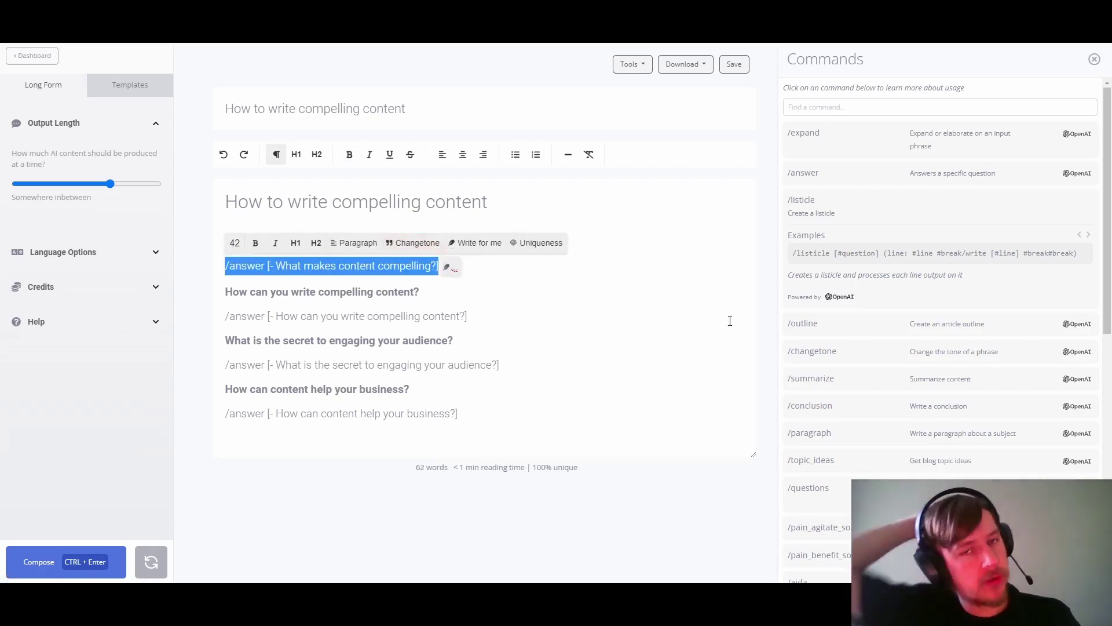
pyautogui.hotkey('ctrl', 'Return')
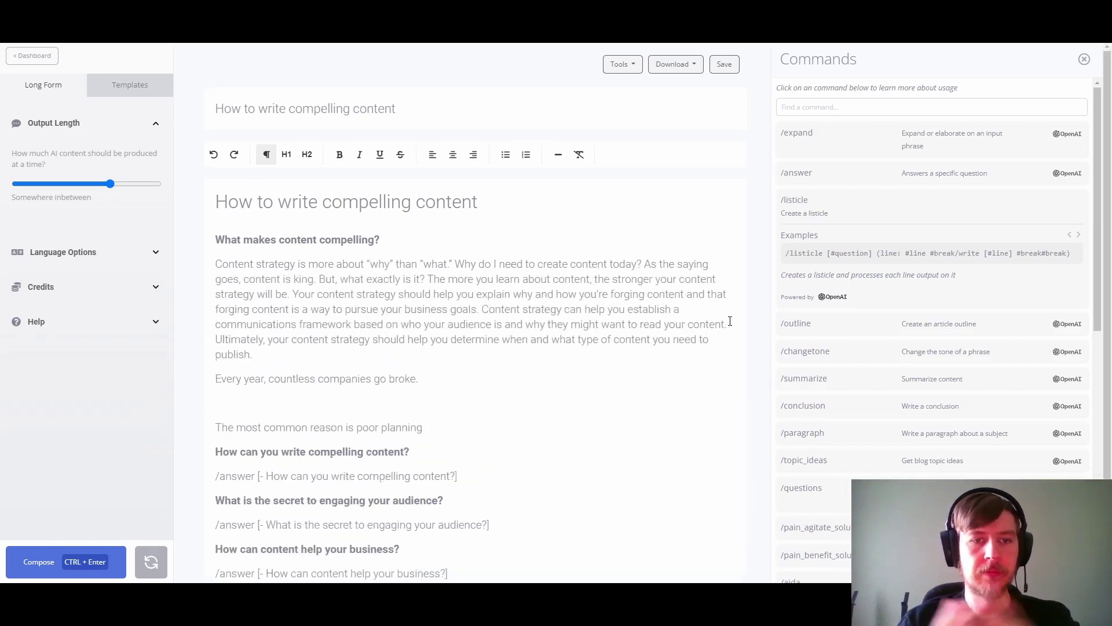
# Step: Delete the two stray generated lines and split the answer into two paragraphs before 'Your'
pyautogui.keyDown('shift'); pyautogui.click(215, 371); pyautogui.keyUp('shift')
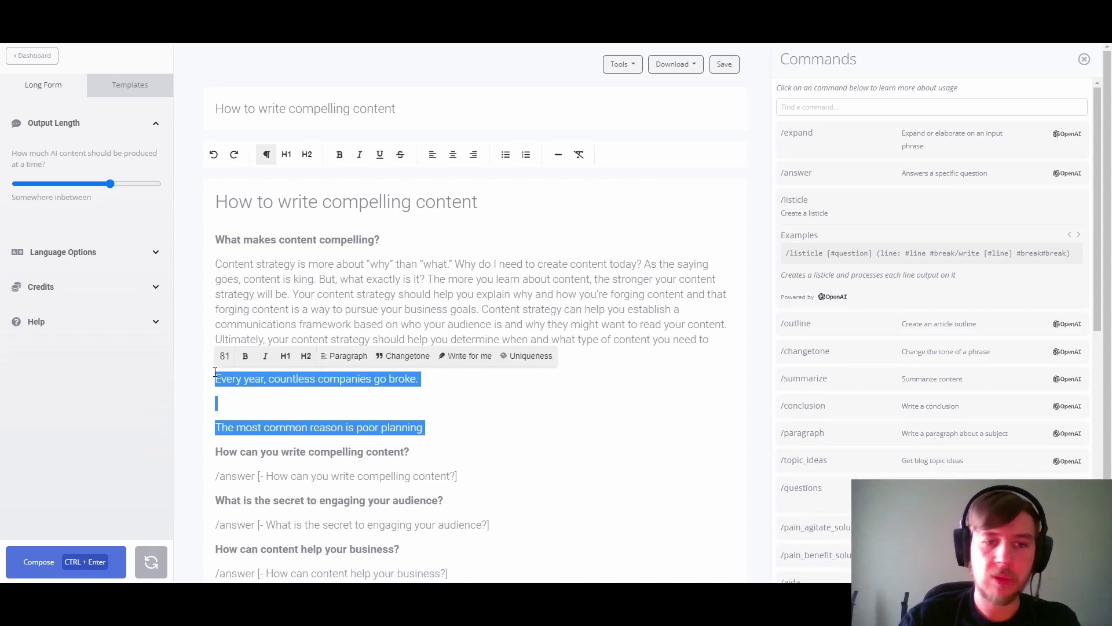
pyautogui.press('BackSpace')
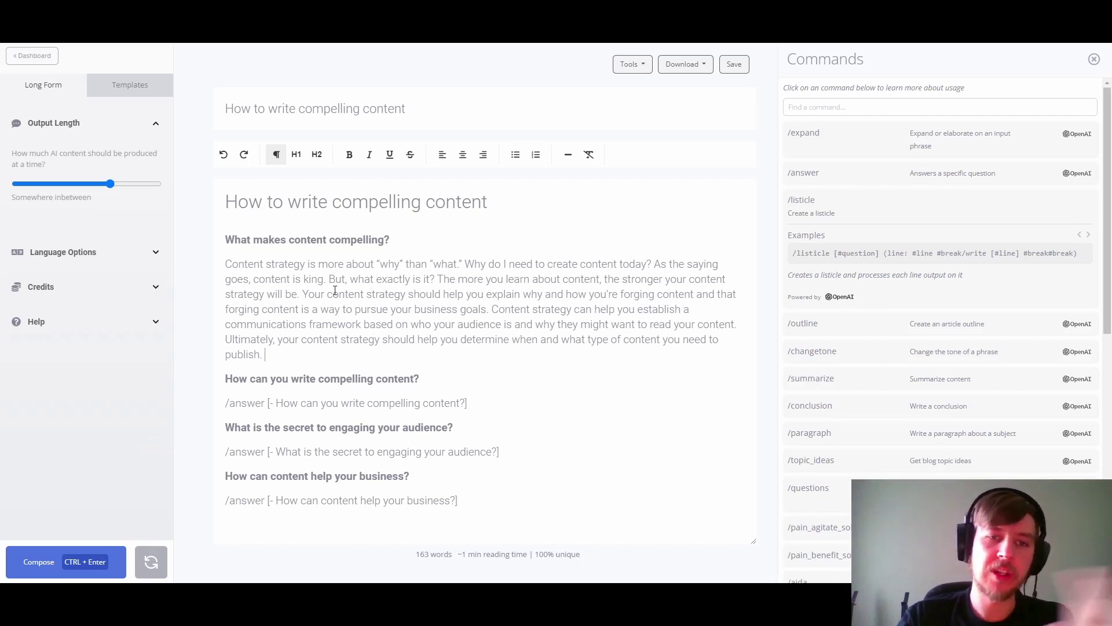
pyautogui.press('Return')
pyautogui.press('Return')
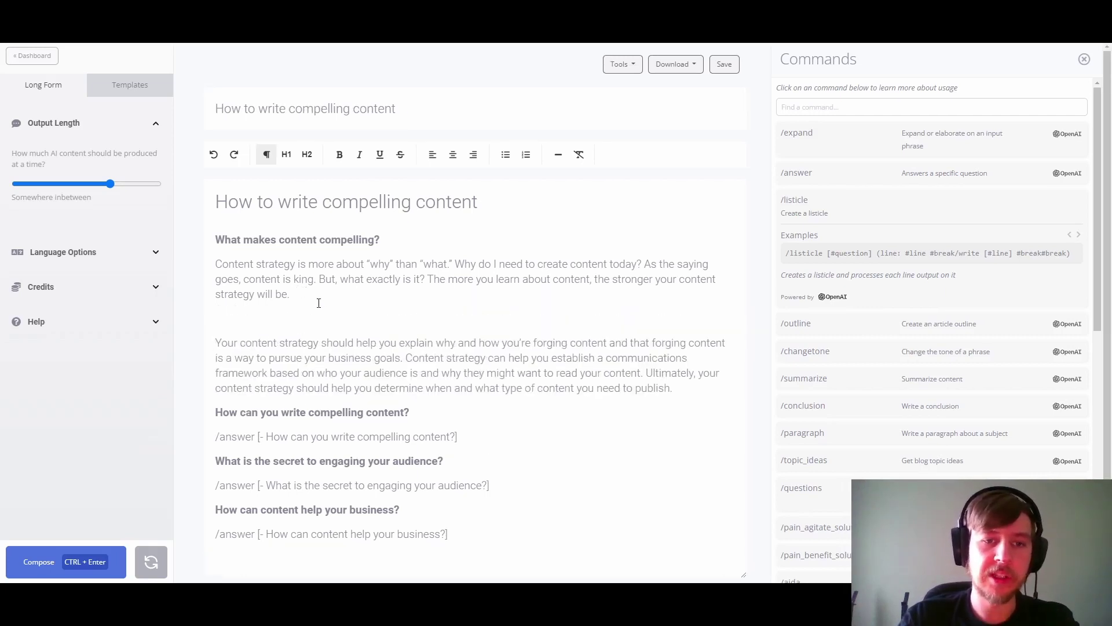
pyautogui.scroll(-1, 320, 304)
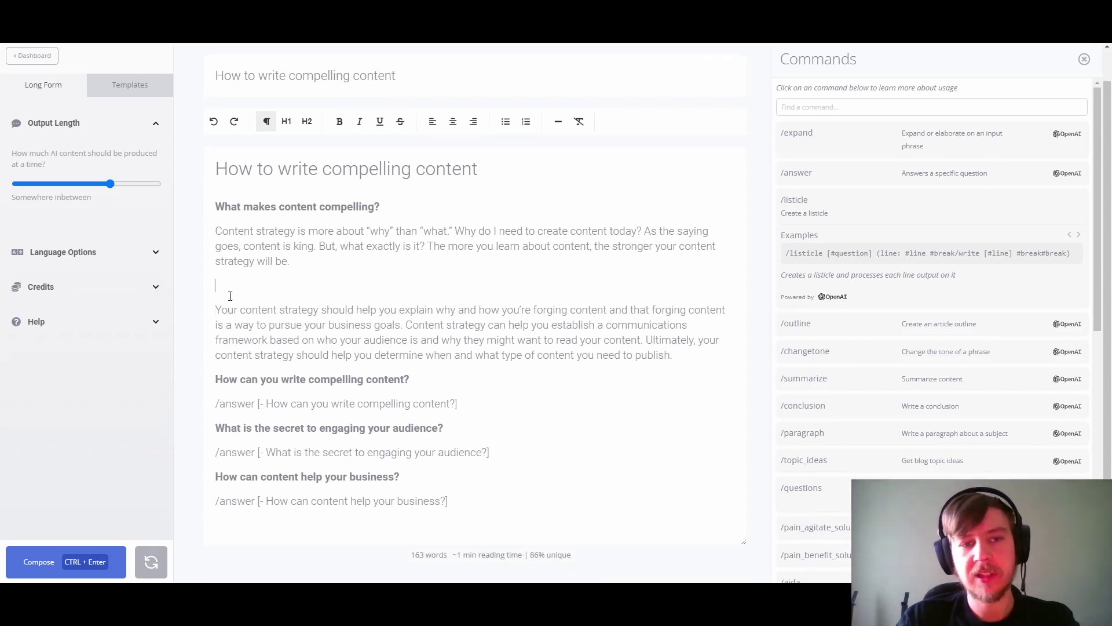
pyautogui.press('BackSpace')
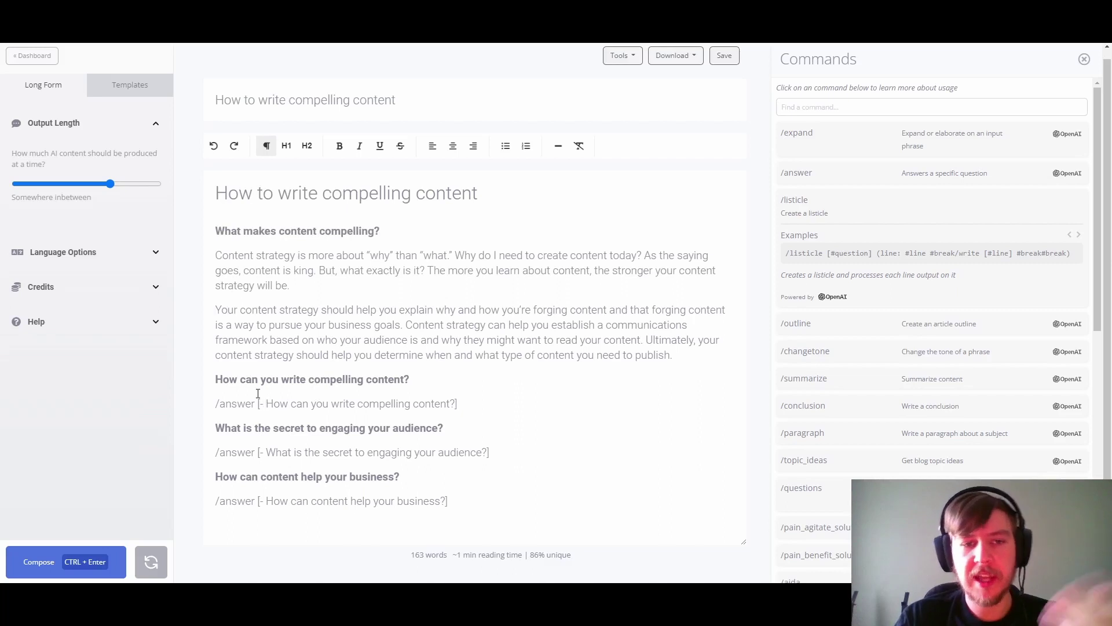
pyautogui.press('BackSpace')
# Step: Put #topic in the second /answer line and generate the answer for 'How can you write compelling content?'
pyautogui.write('#topic')
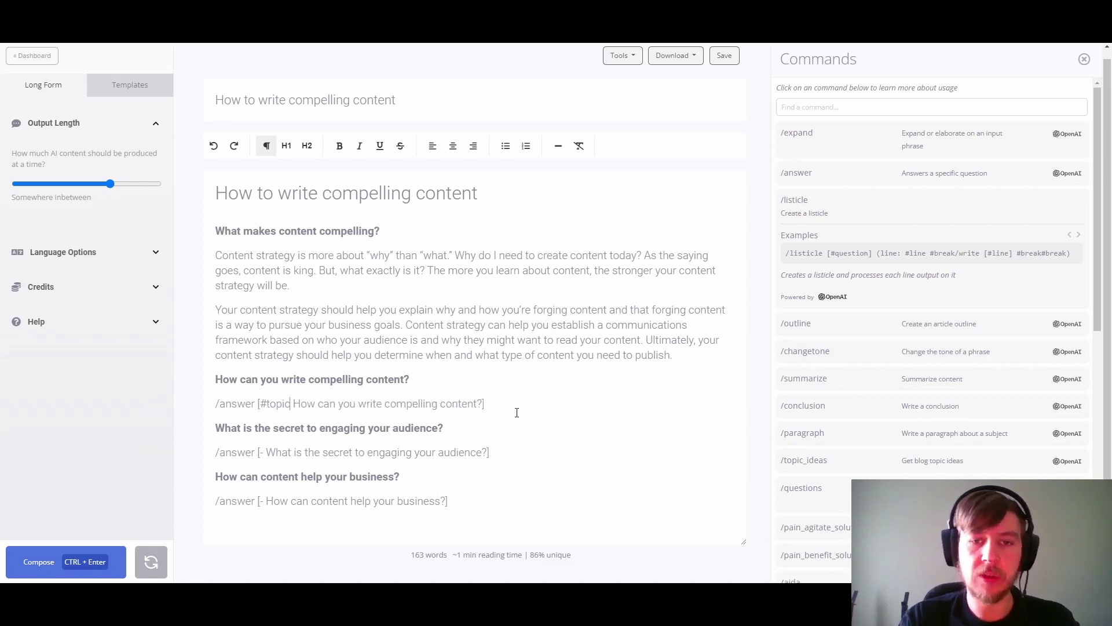
pyautogui.moveTo(266, 404); pyautogui.dragTo(290, 403)
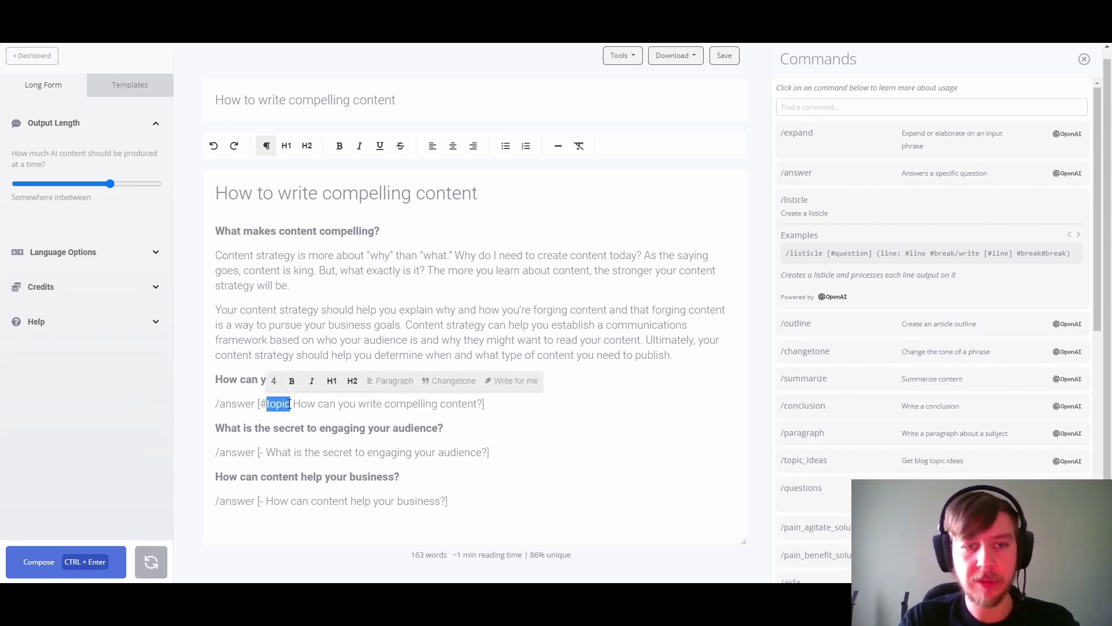
pyautogui.click(290, 404)
pyautogui.moveTo(406, 108); pyautogui.dragTo(212, 99)
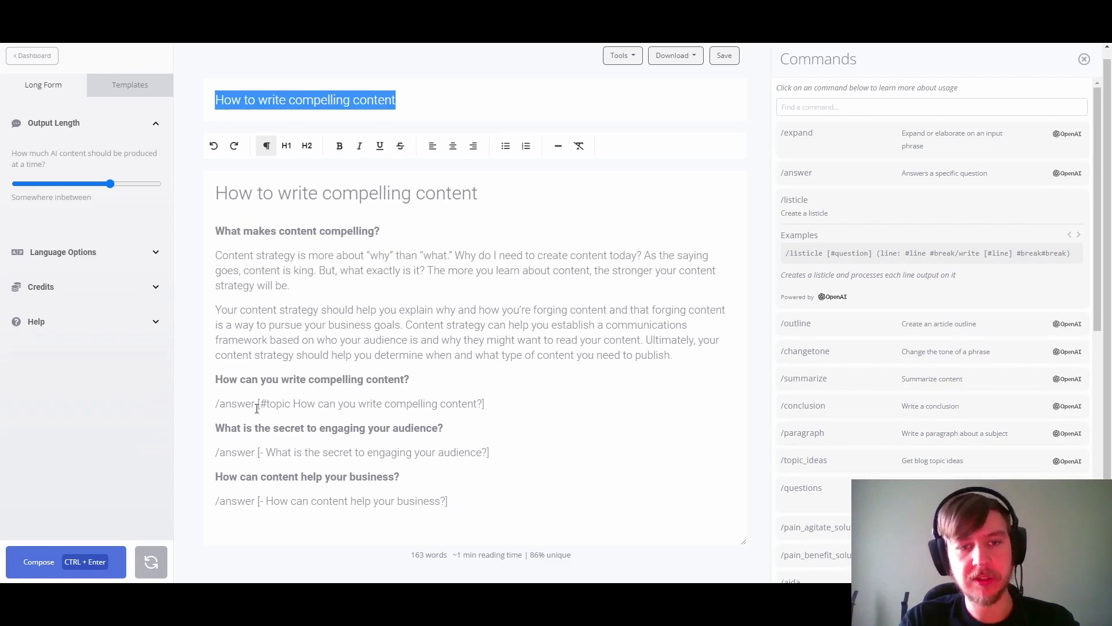
pyautogui.click(496, 398)
pyautogui.hotkey('ctrl', 'Return')
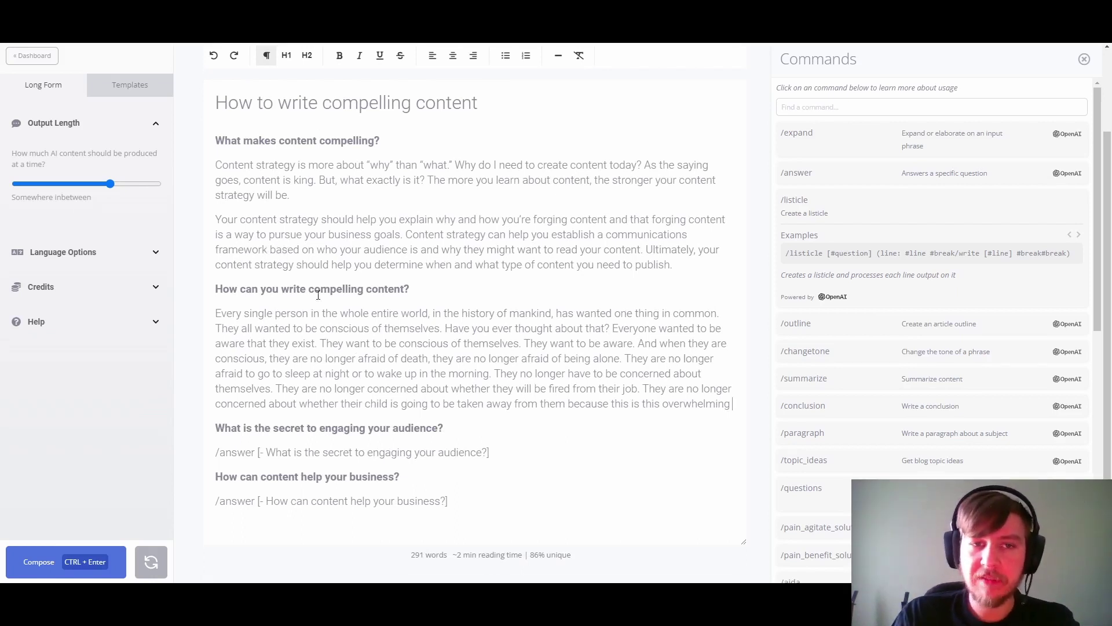
pyautogui.click(265, 451)
pyautogui.press('BackSpace')
pyautogui.press('BackSpace')
# Step: Add #content to the third /answer line and run it for 'What is the secret to engaging your audience?'
pyautogui.write('#content')
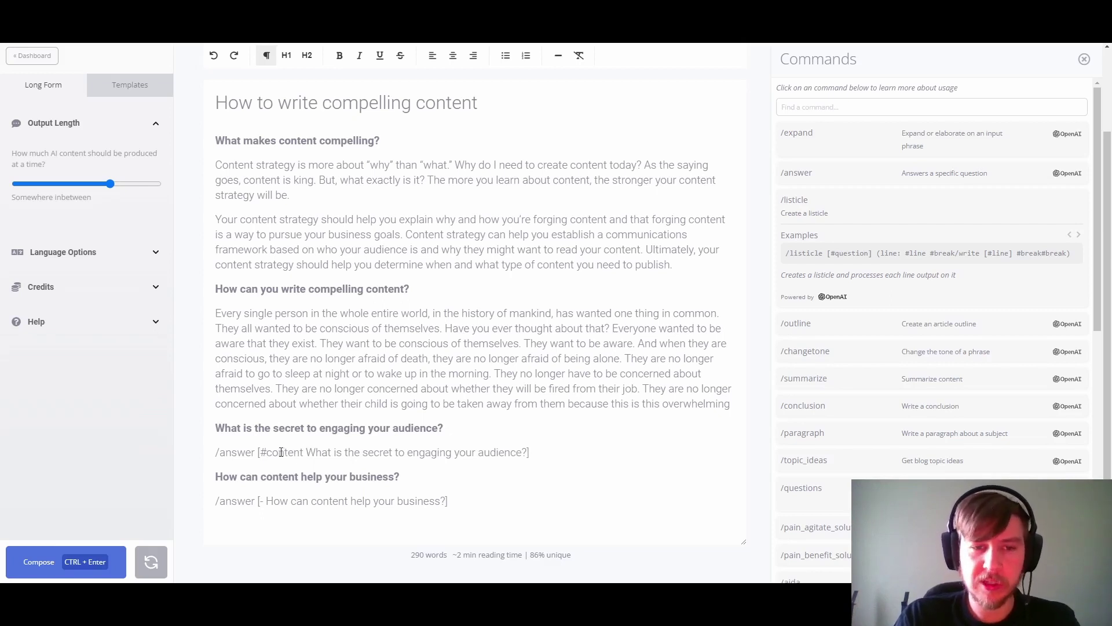
pyautogui.moveTo(443, 428); pyautogui.dragTo(201, 110)
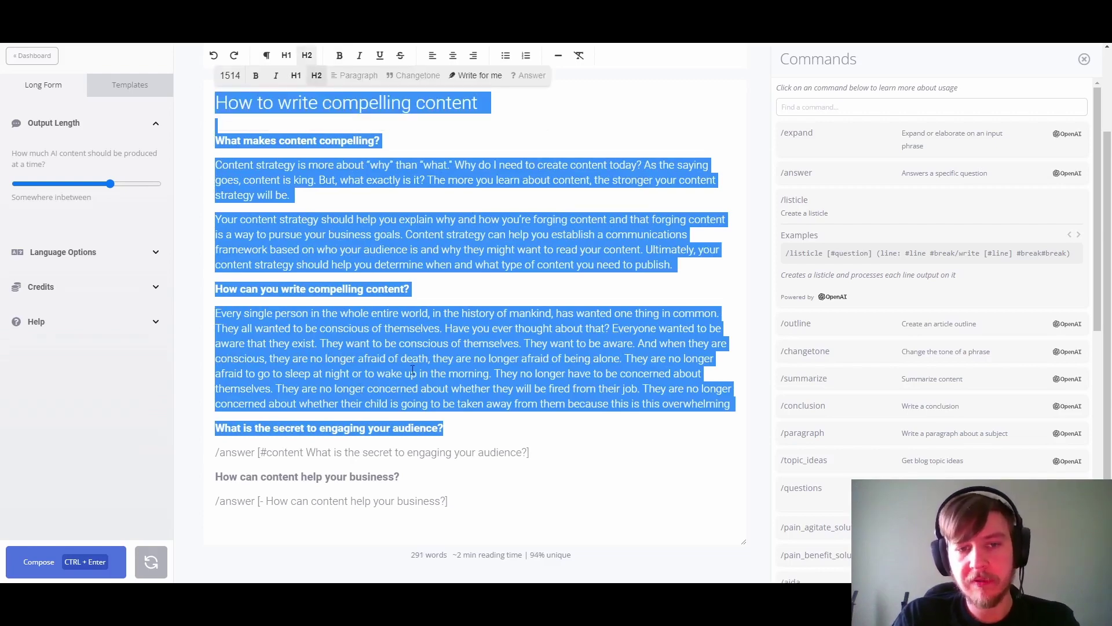
pyautogui.click(558, 456)
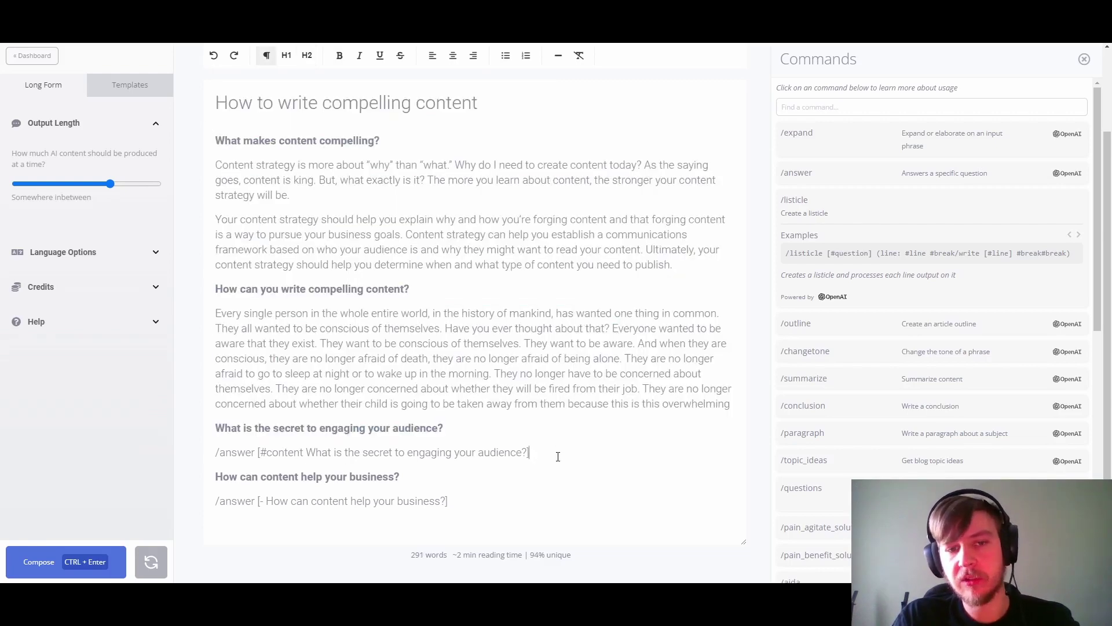
pyautogui.click(306, 452)
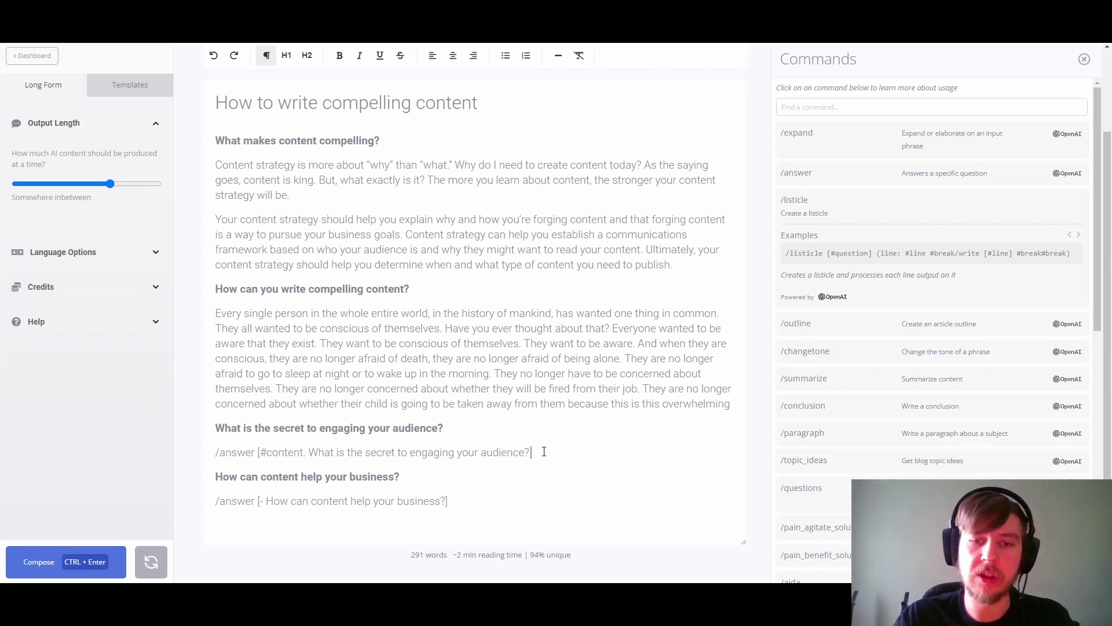
pyautogui.tripleClick(544, 452)
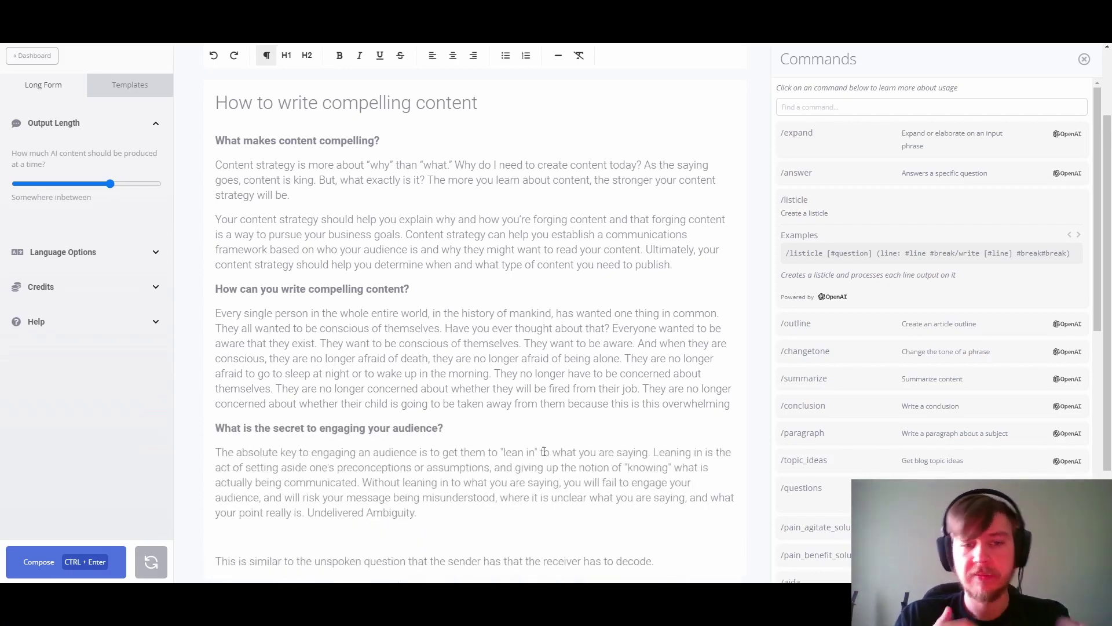
# Step: Delete the two surplus paragraphs and run the answer command for 'How can content help your business?'
pyautogui.scroll(-3, 545, 452)
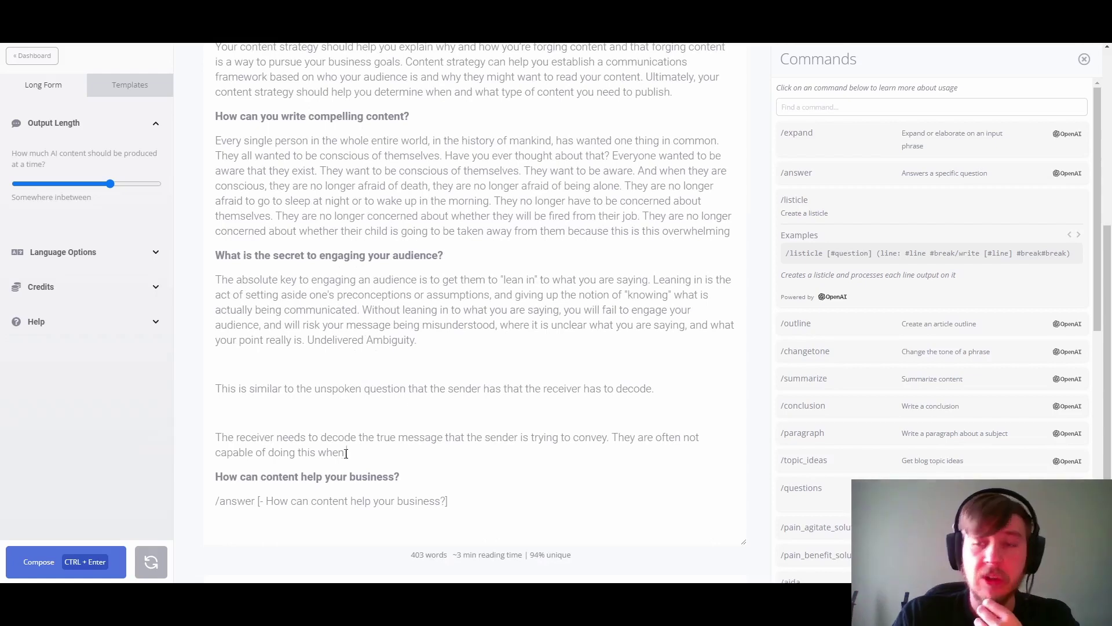
pyautogui.moveTo(345, 453); pyautogui.dragTo(193, 389)
pyautogui.press('BackSpace')
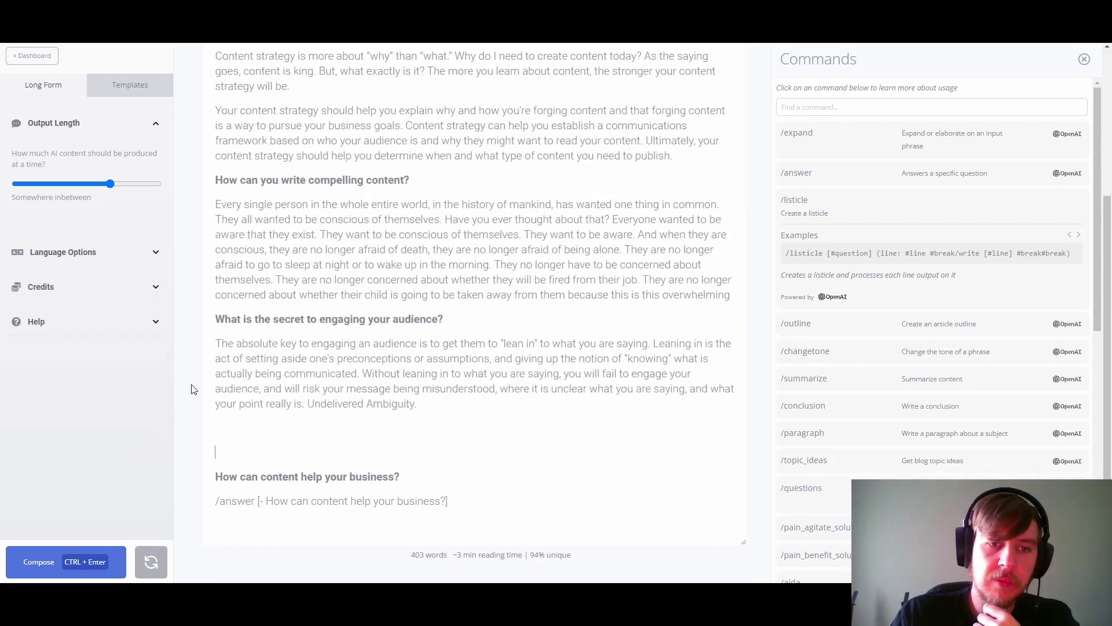
pyautogui.press('BackSpace')
pyautogui.click(458, 503)
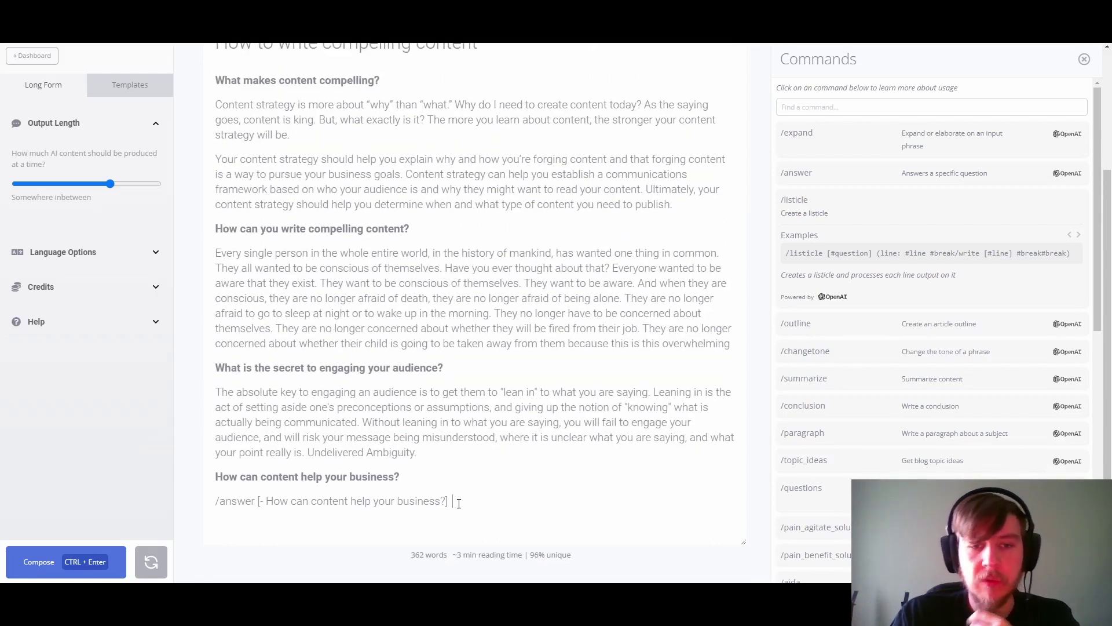
pyautogui.tripleClick(340, 513)
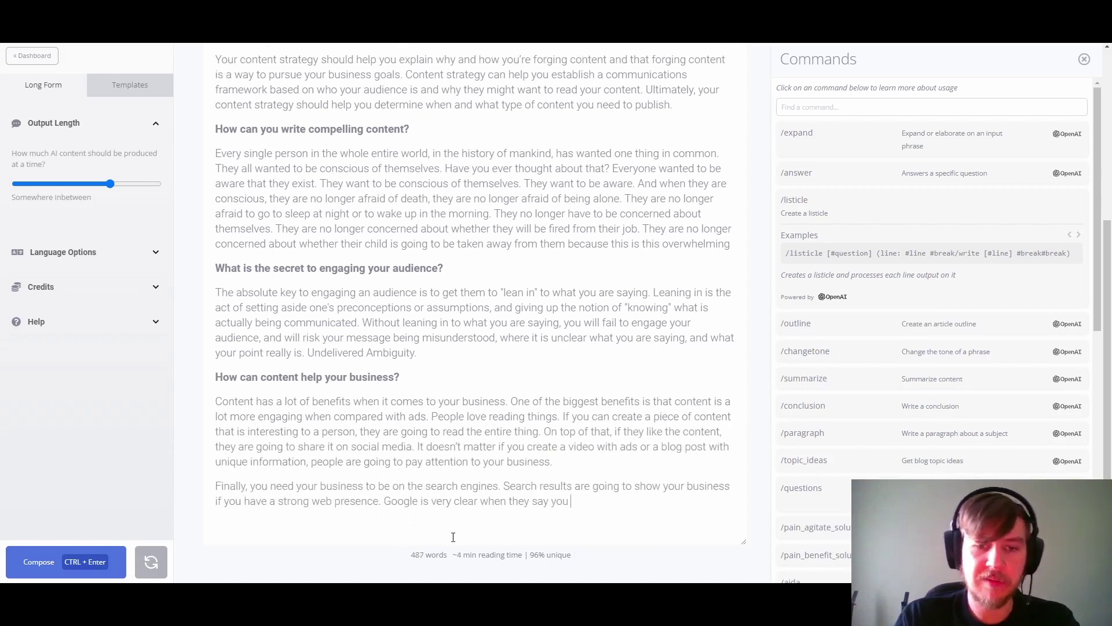
# Step: Review the document, then expand /explain_like_professor in the Commands panel to see its example
pyautogui.scroll(5, 484, 248)
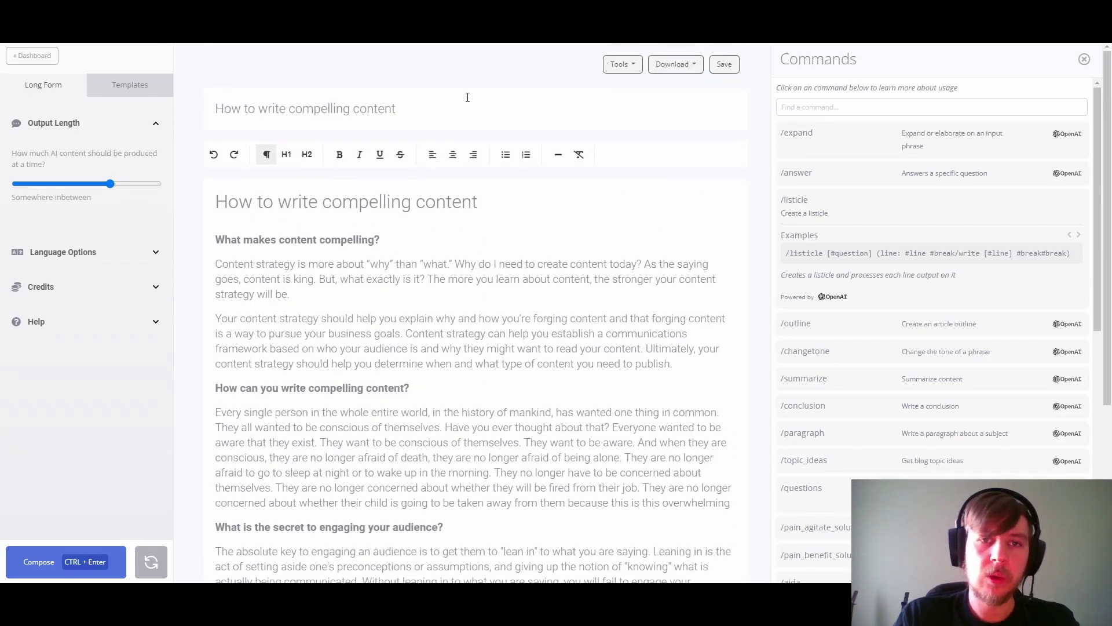
pyautogui.moveTo(424, 111); pyautogui.dragTo(192, 111)
pyautogui.click(415, 264)
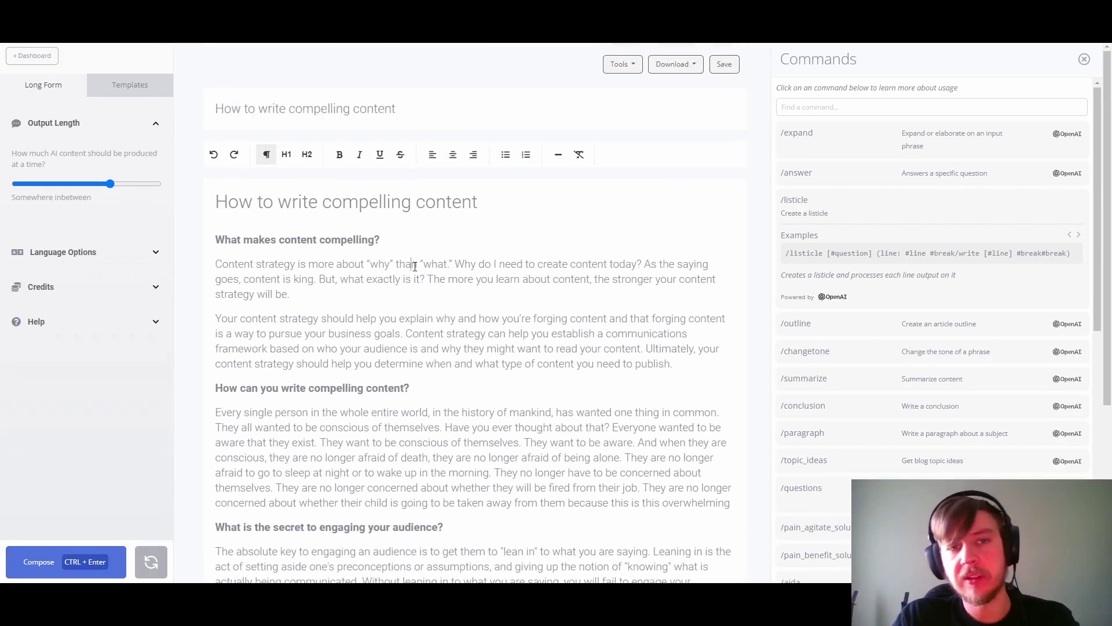
pyautogui.scroll(-5, 544, 353)
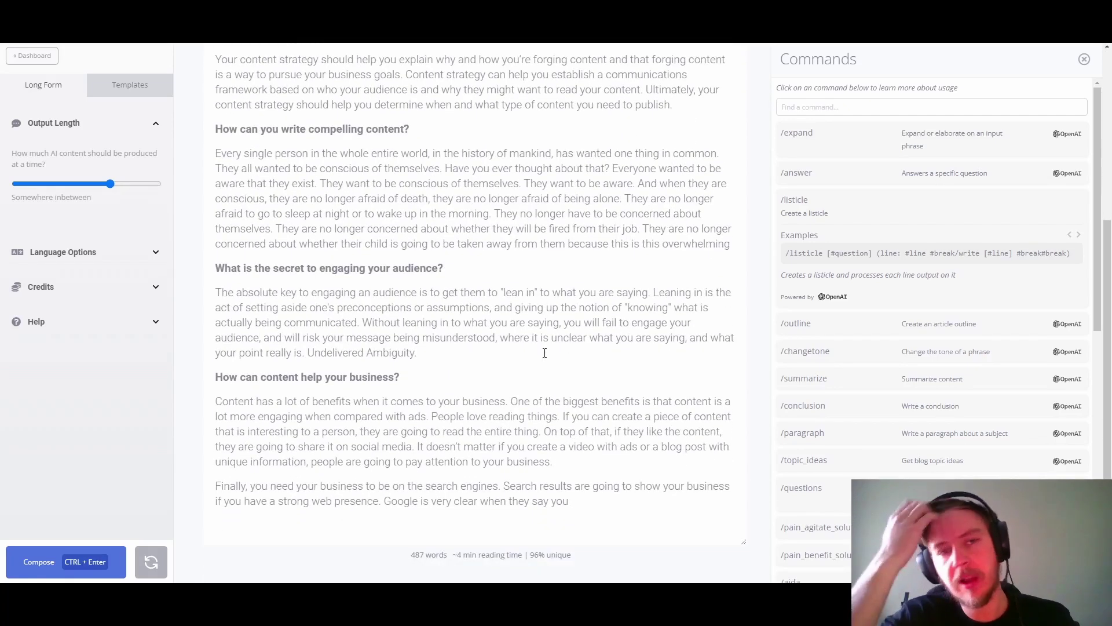
pyautogui.scroll(3, 303, 304)
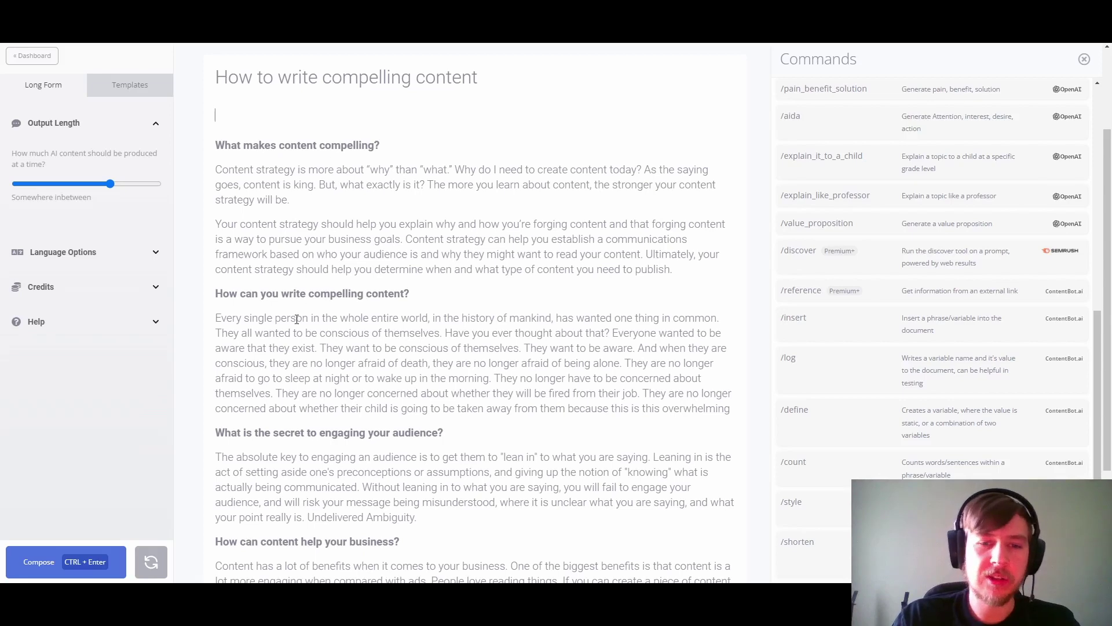
pyautogui.scroll(-4, 296, 319)
pyautogui.scroll(5, 250, 190)
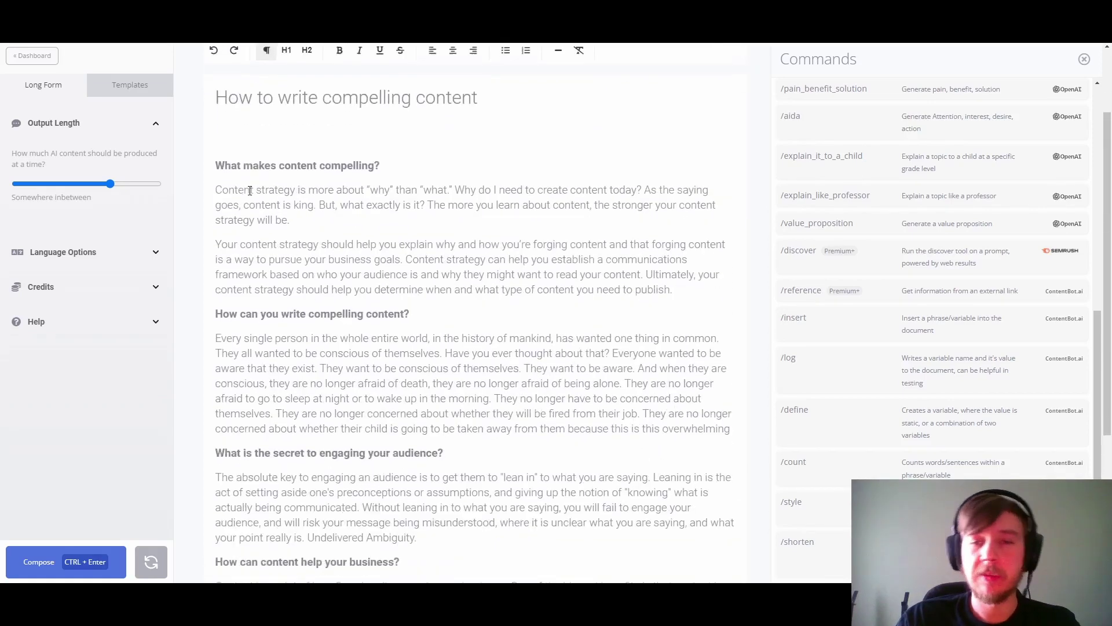
pyautogui.scroll(-4, 251, 191)
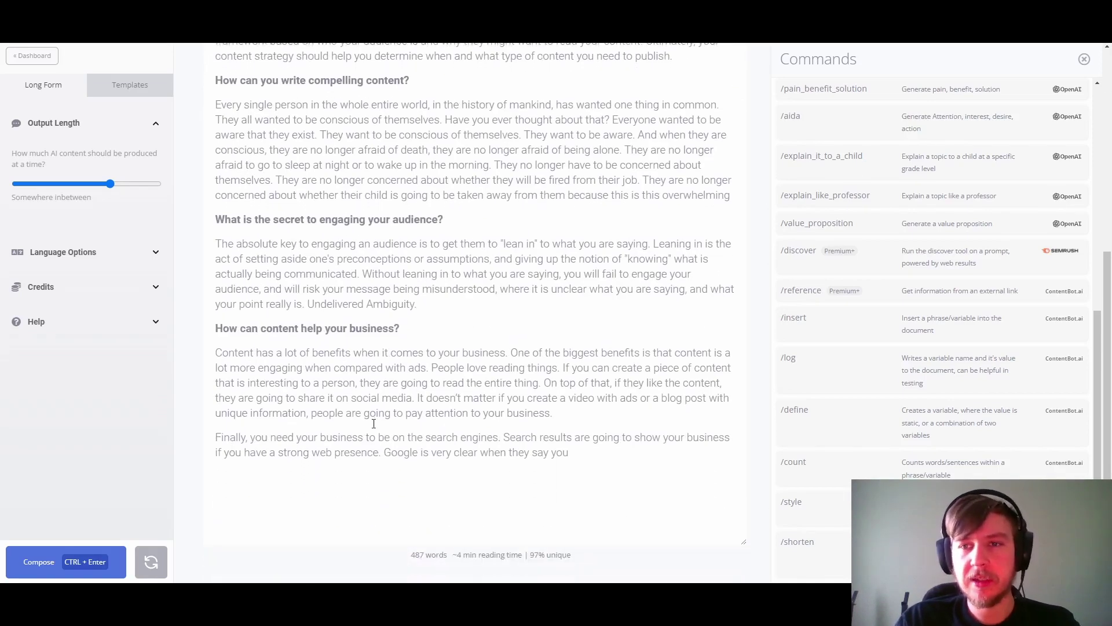
pyautogui.click(854, 200)
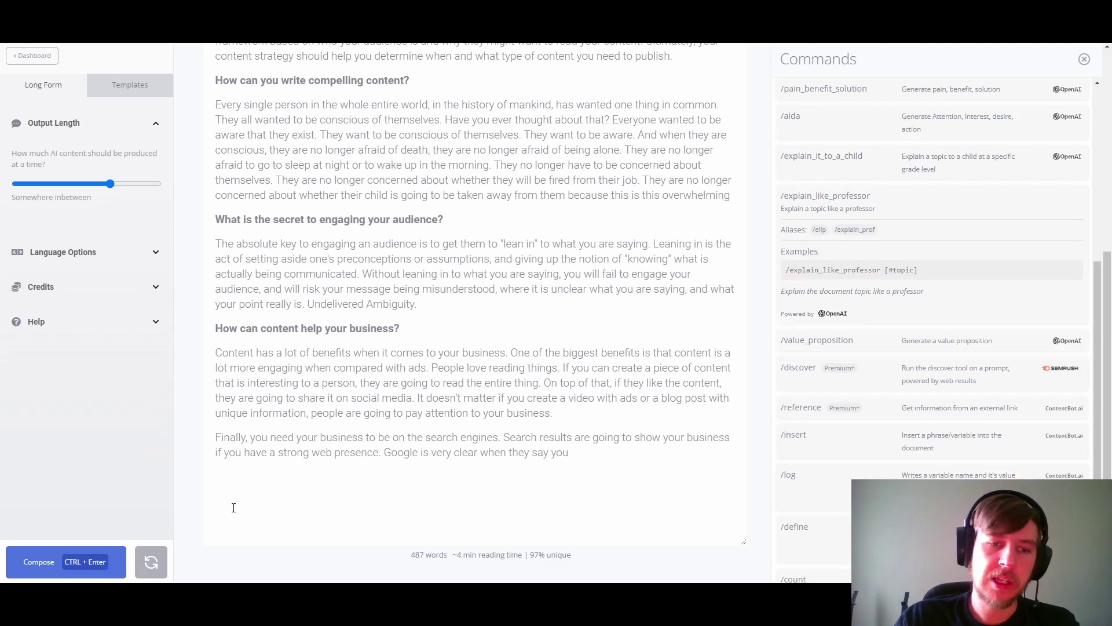
pyautogui.click(814, 278)
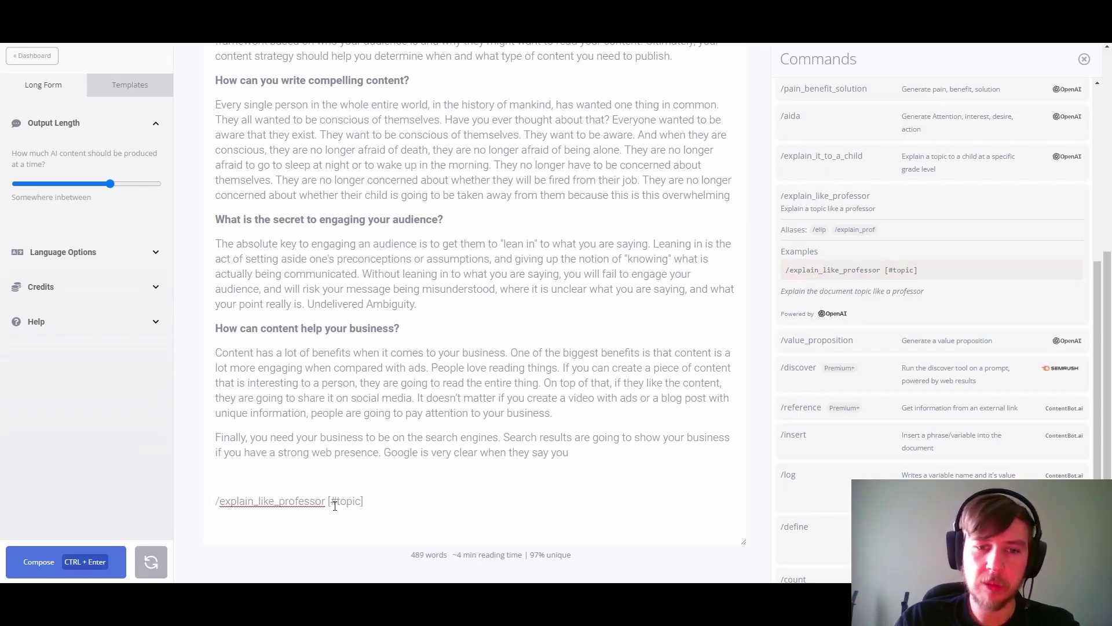
pyautogui.scroll(6, 347, 259)
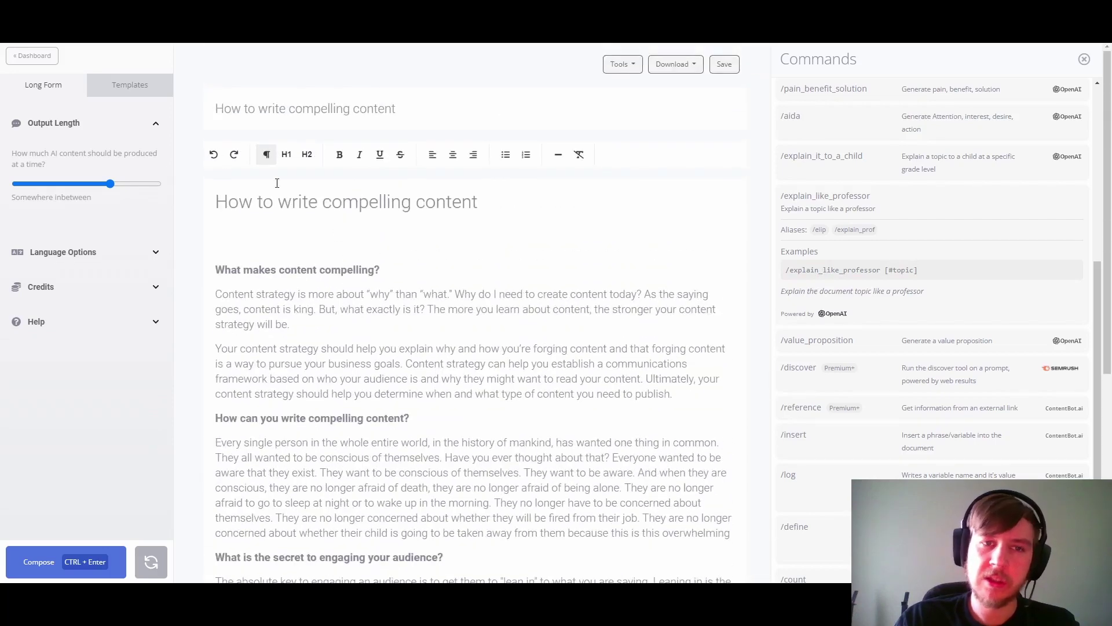
pyautogui.moveTo(217, 110); pyautogui.dragTo(422, 117)
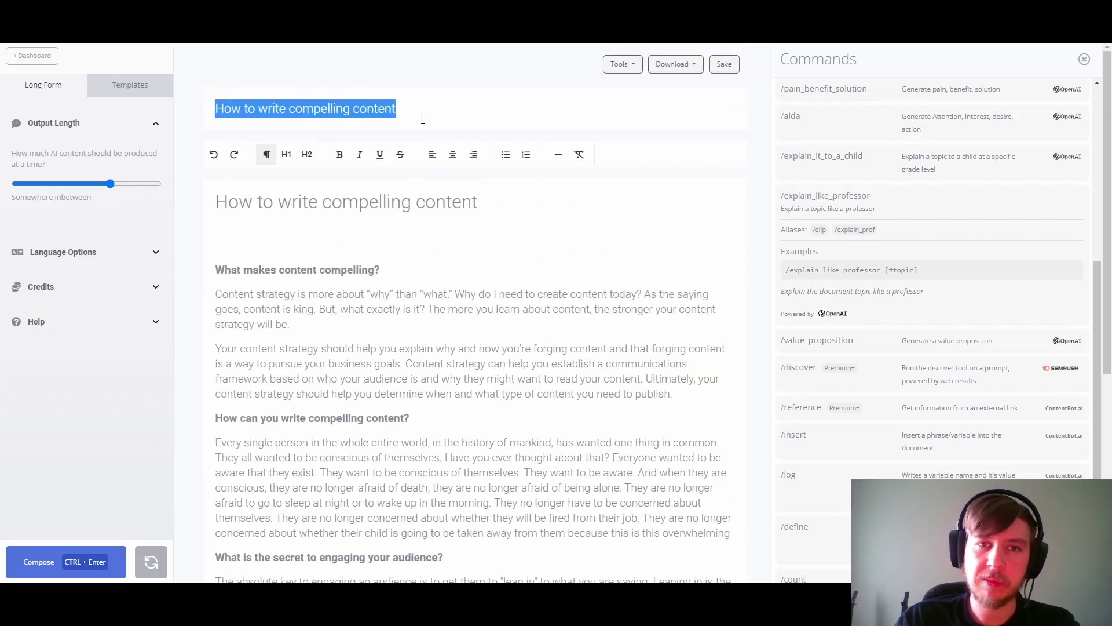
pyautogui.scroll(-5, 422, 118)
pyautogui.scroll(-1, 422, 119)
pyautogui.moveTo(361, 501); pyautogui.dragTo(333, 501)
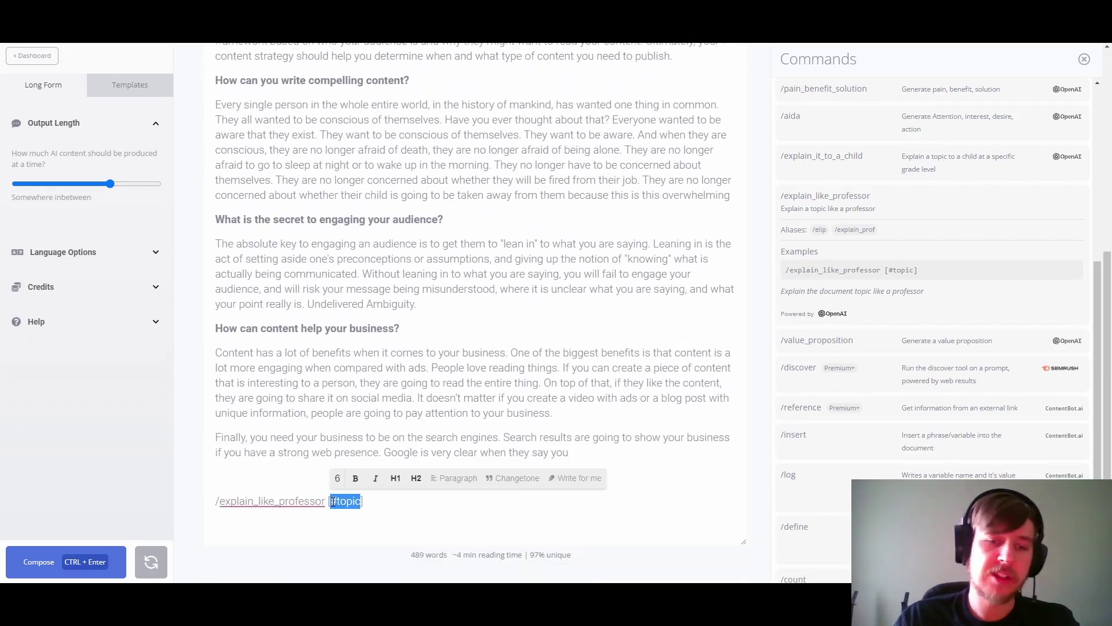
pyautogui.press('BackSpace')
pyautogui.write('hello ]')
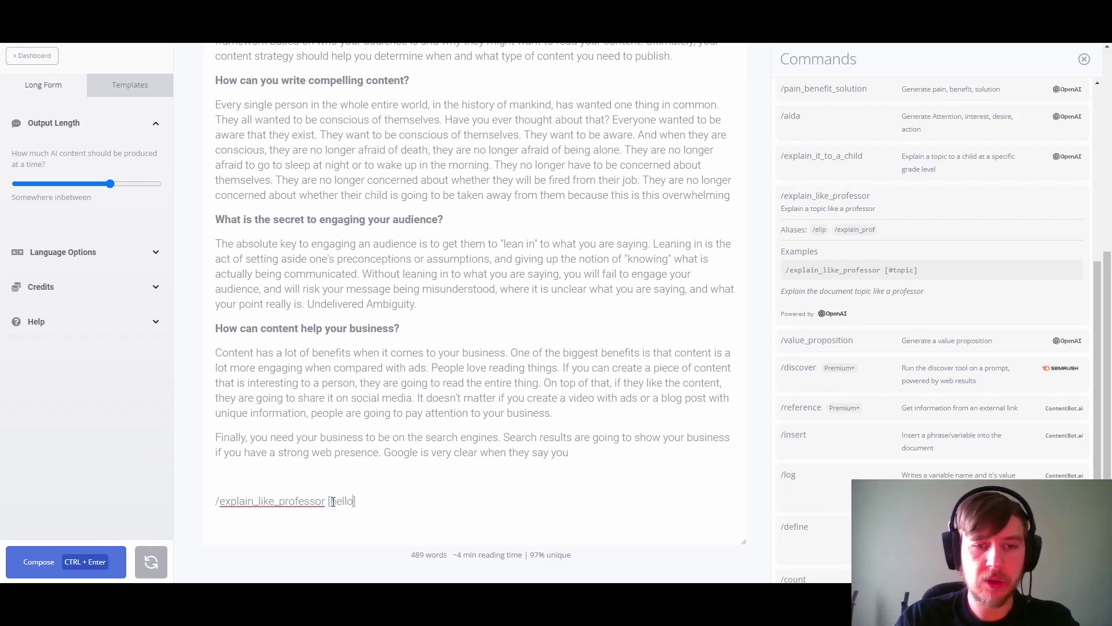
pyautogui.write('world')
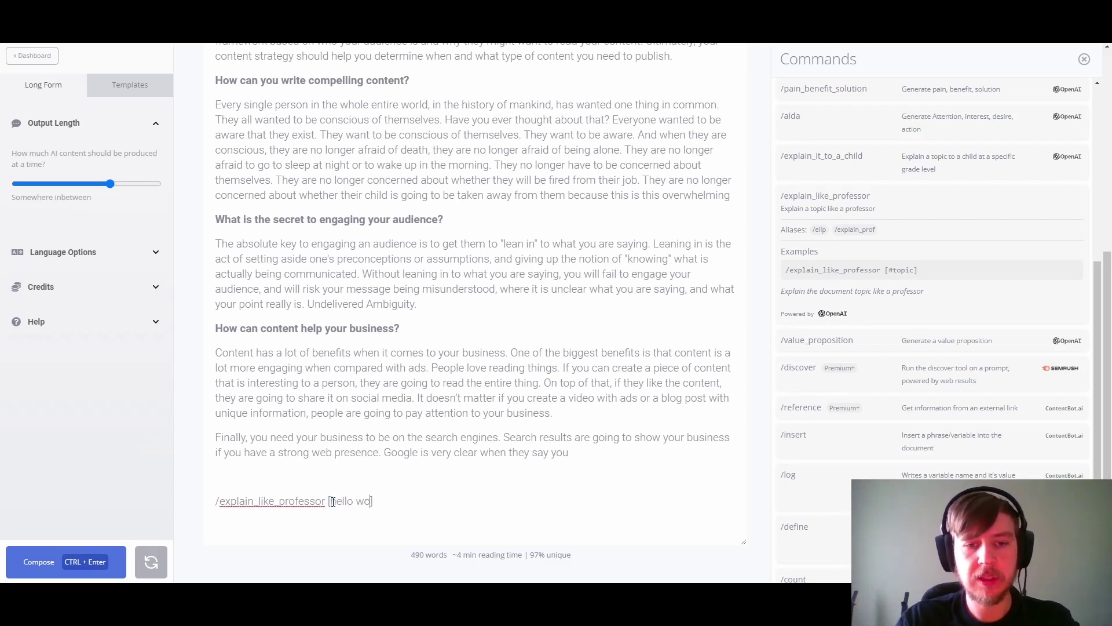
pyautogui.click(333, 502)
pyautogui.hotkey('shift', 'End')
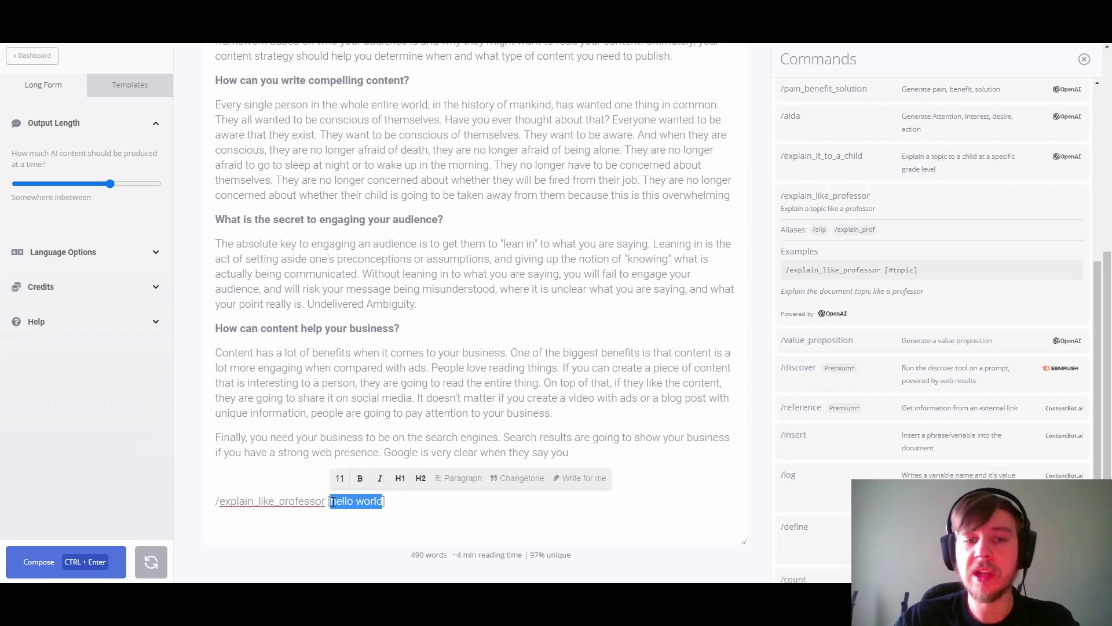
pyautogui.press('BackSpace')
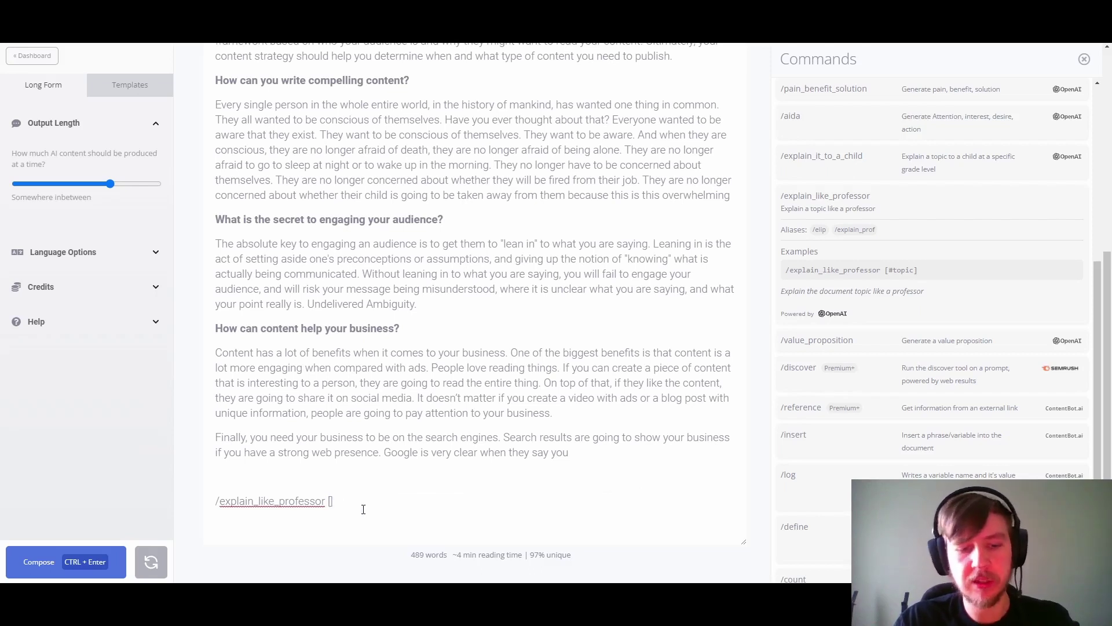
pyautogui.write('#topic]')
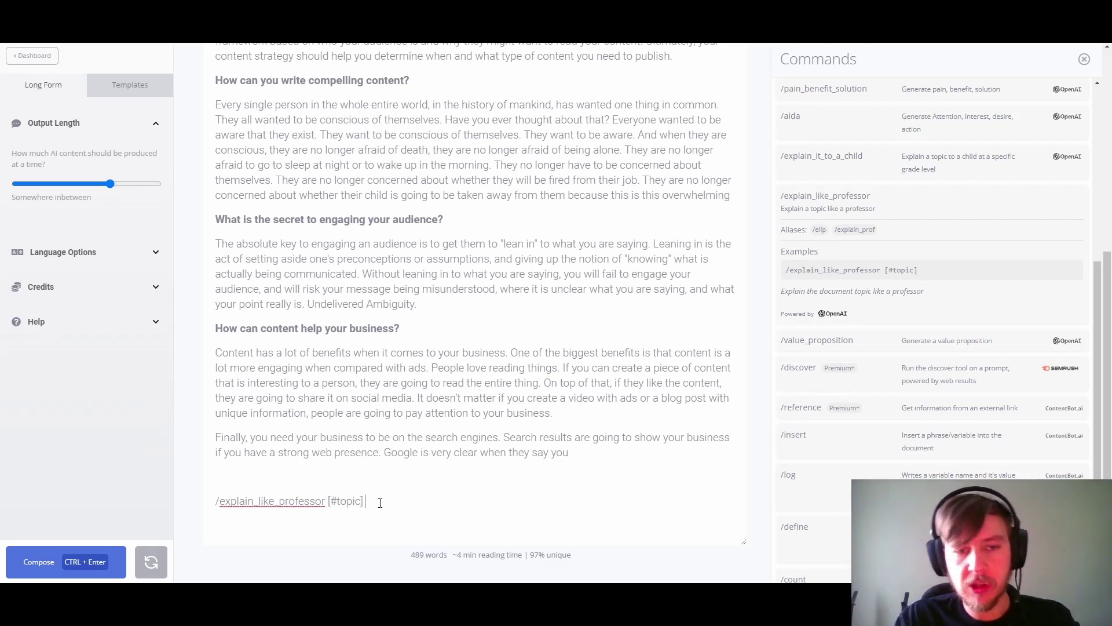
pyautogui.hotkey('shift', 'Home')
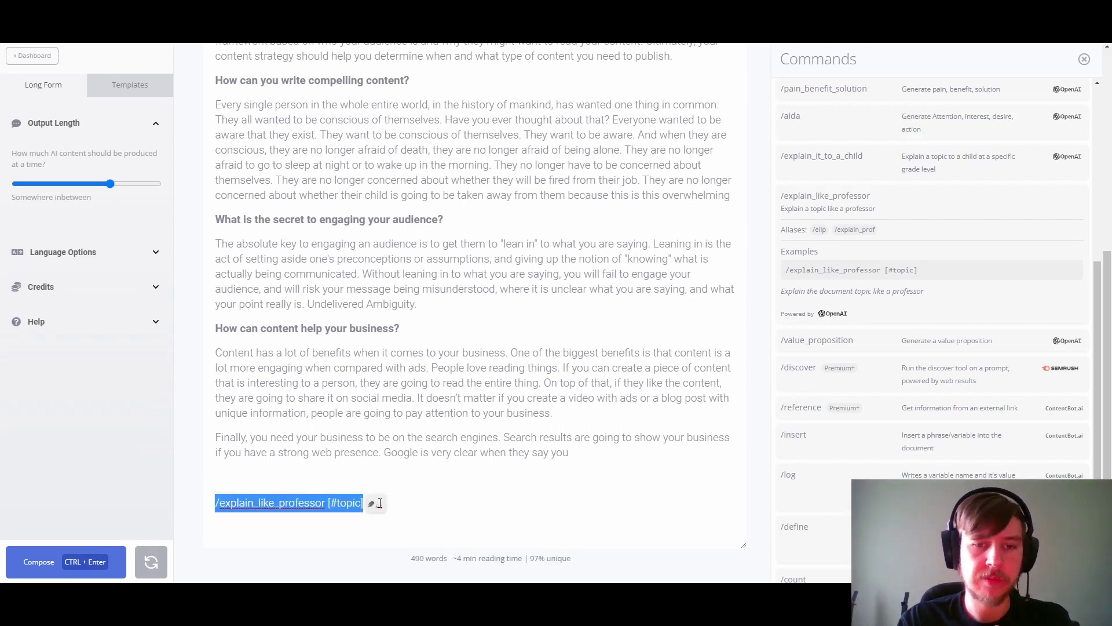
pyautogui.hotkey('ctrl', 'Return')
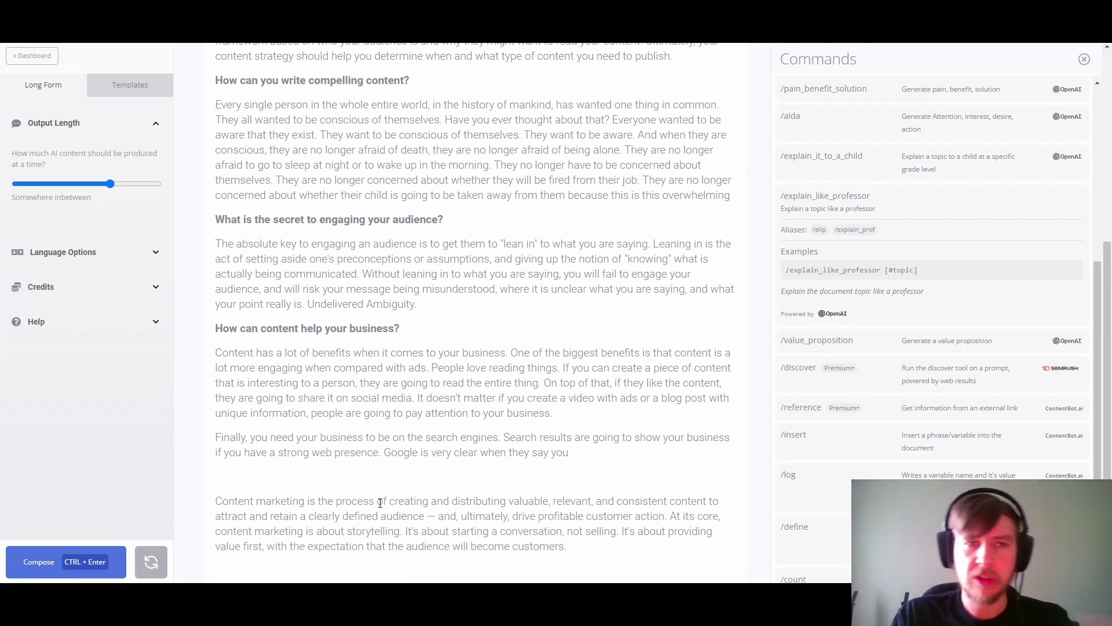
pyautogui.scroll(-1, 370, 470)
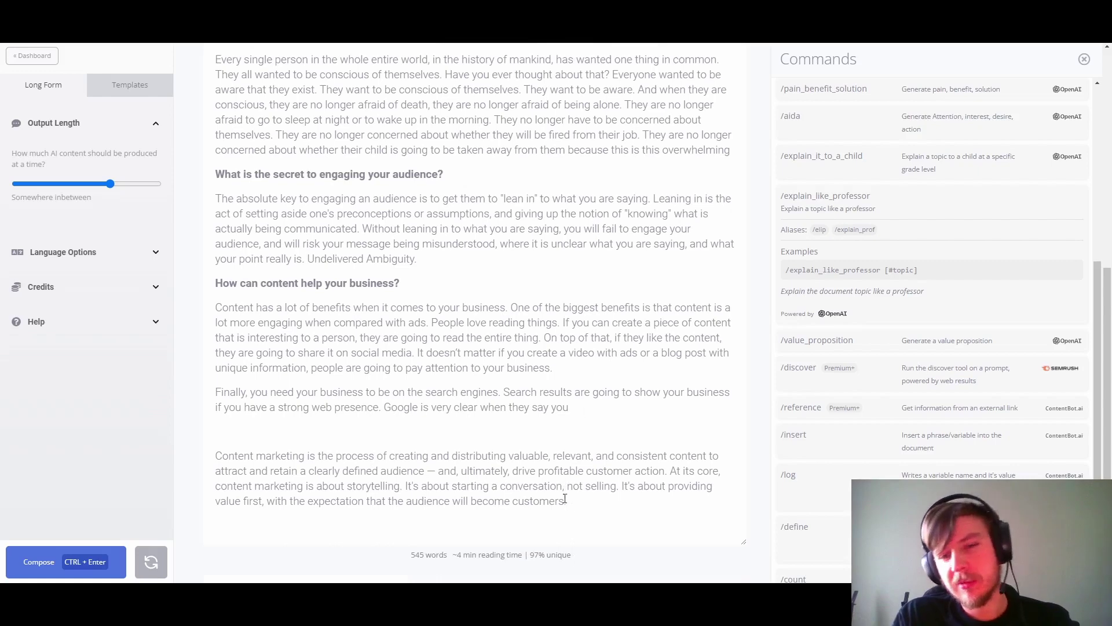
pyautogui.moveTo(570, 508); pyautogui.dragTo(162, 464)
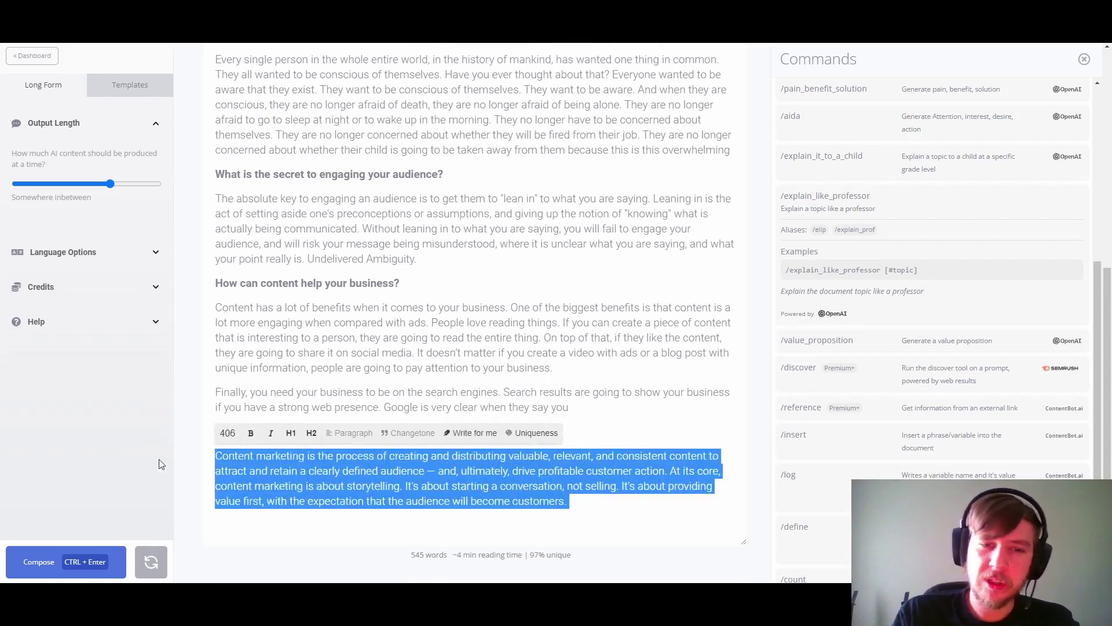
pyautogui.press('BackSpace')
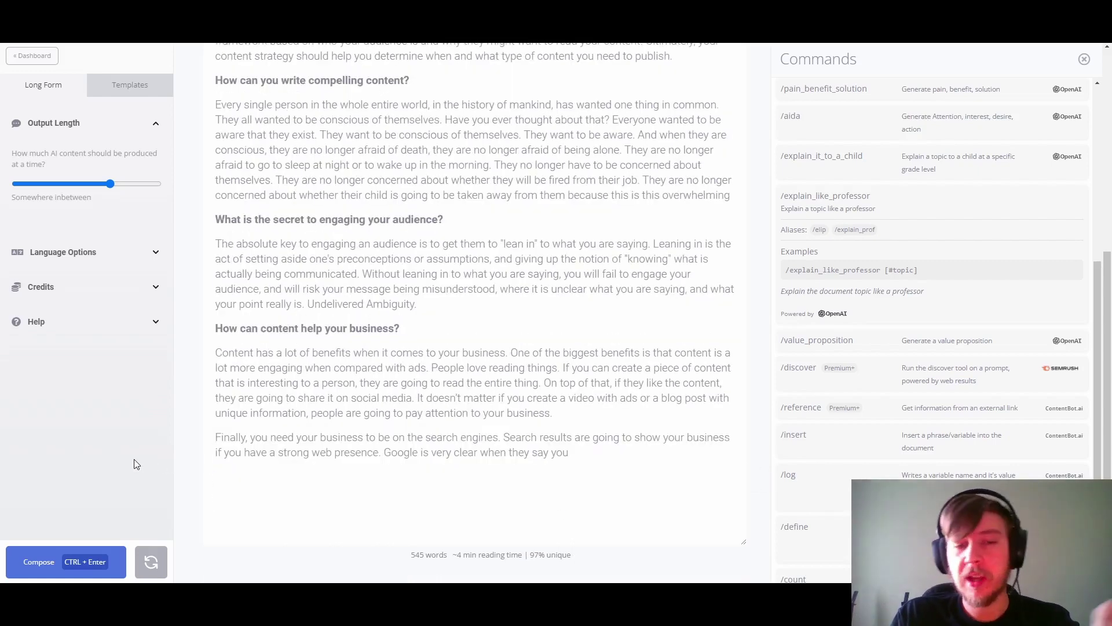
# Step: Insert and run '/explain_like_professor [#topic] (as #prof)' to create the #prof variable
pyautogui.click(859, 267)
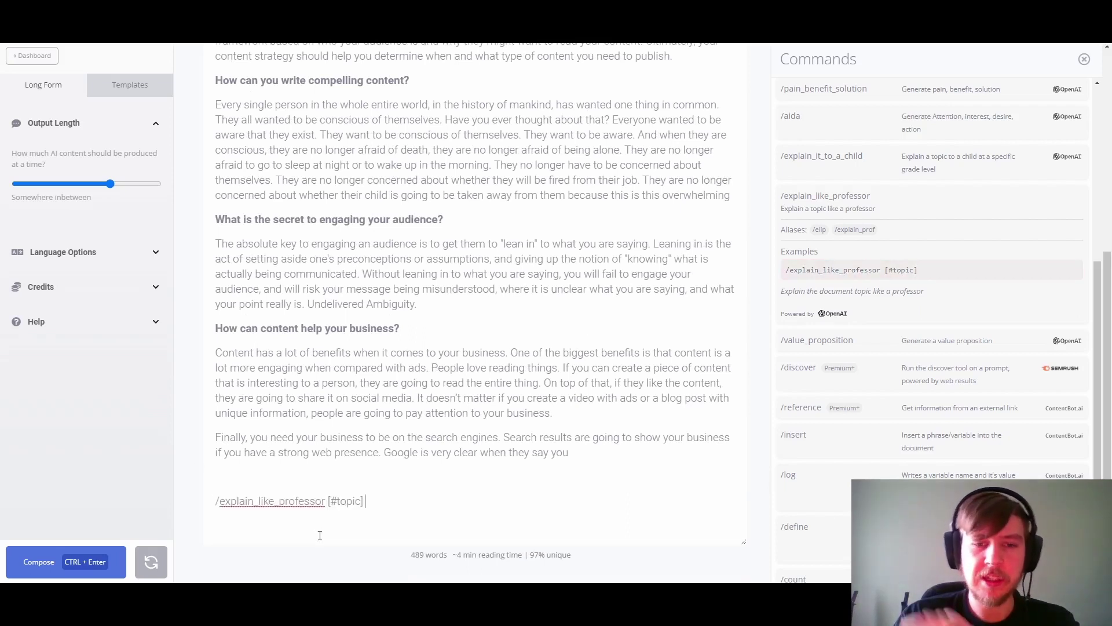
pyautogui.write('(')
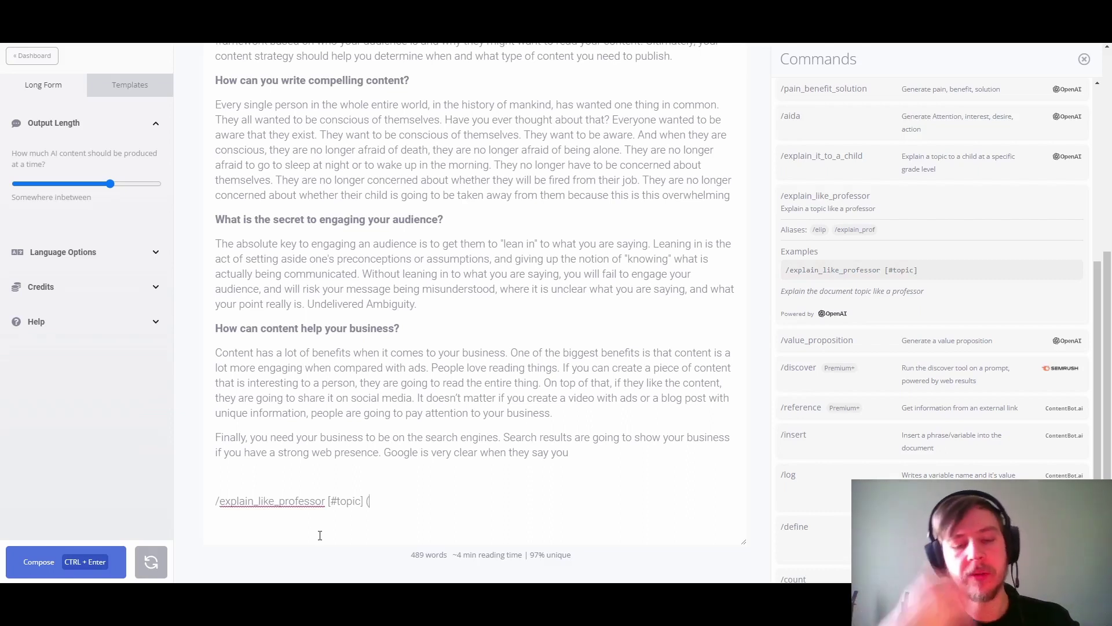
pyautogui.write('as #')
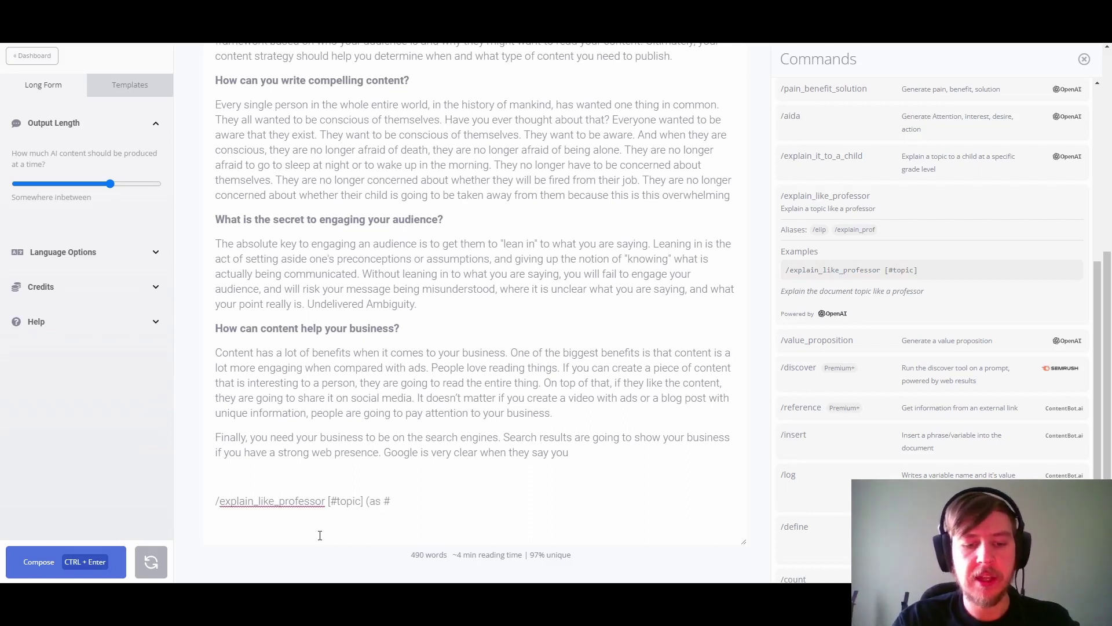
pyautogui.write('prfo')
pyautogui.press('BackSpace')
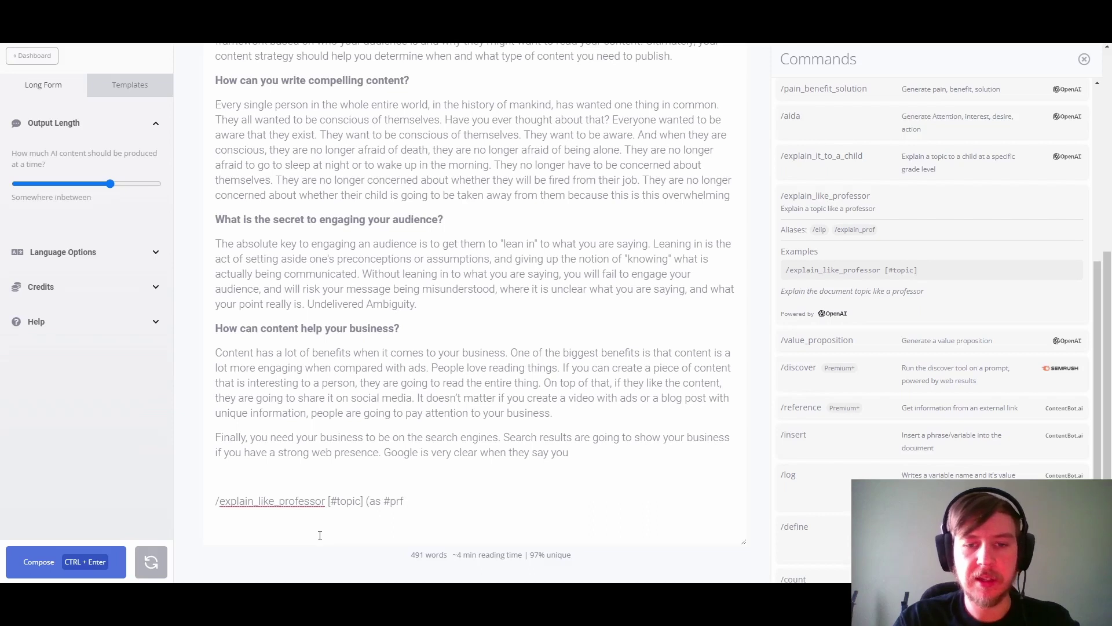
pyautogui.write('of)')
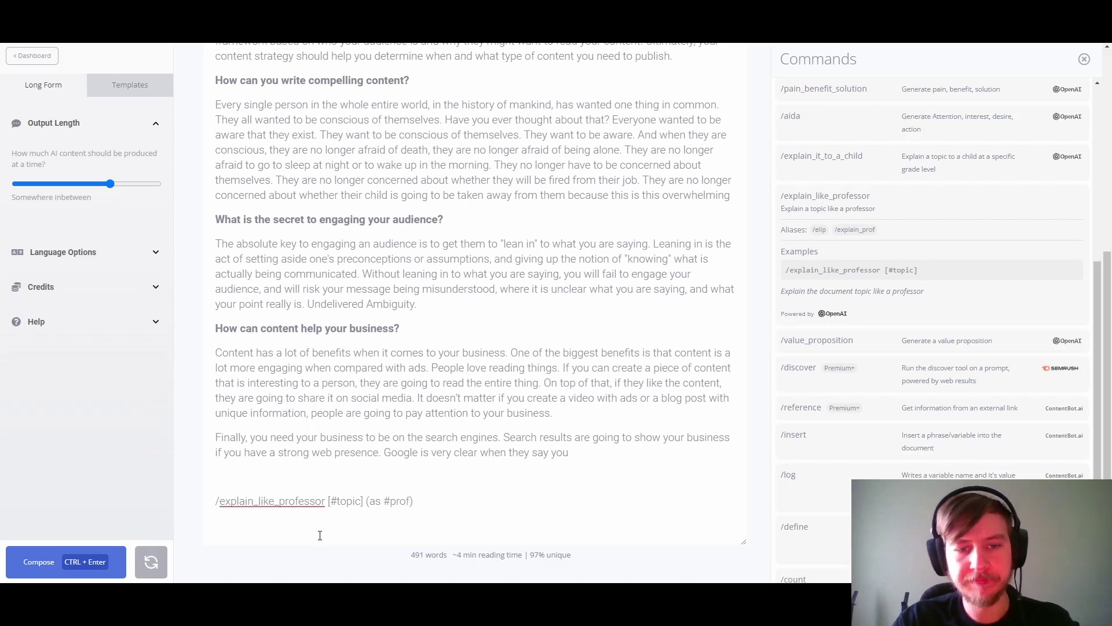
pyautogui.hotkey('shift', 'Home')
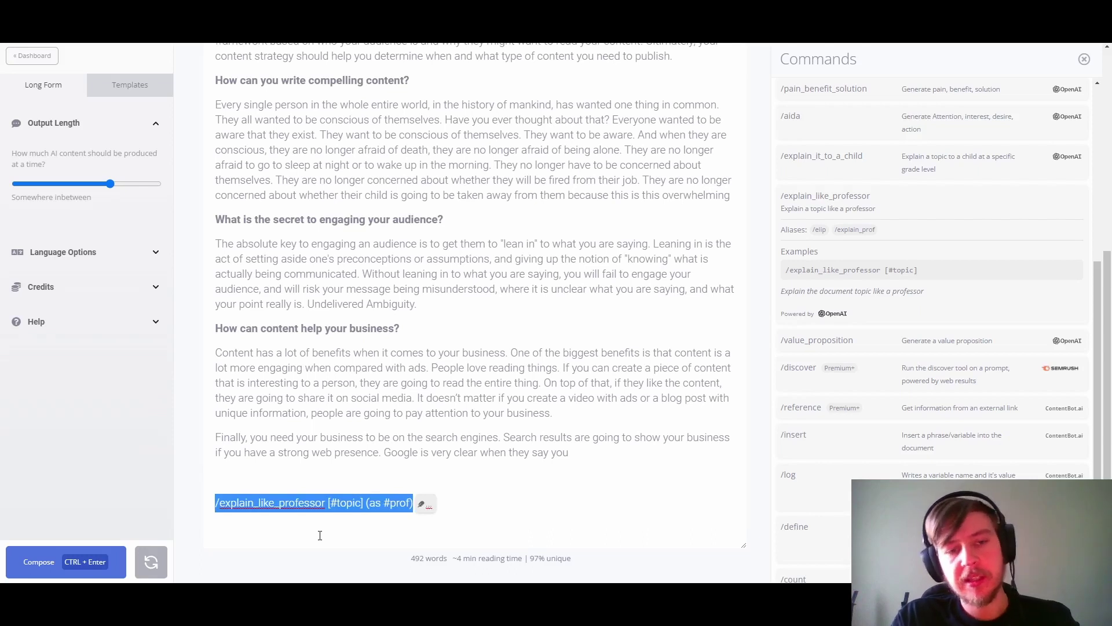
pyautogui.hotkey('ctrl', 'Return')
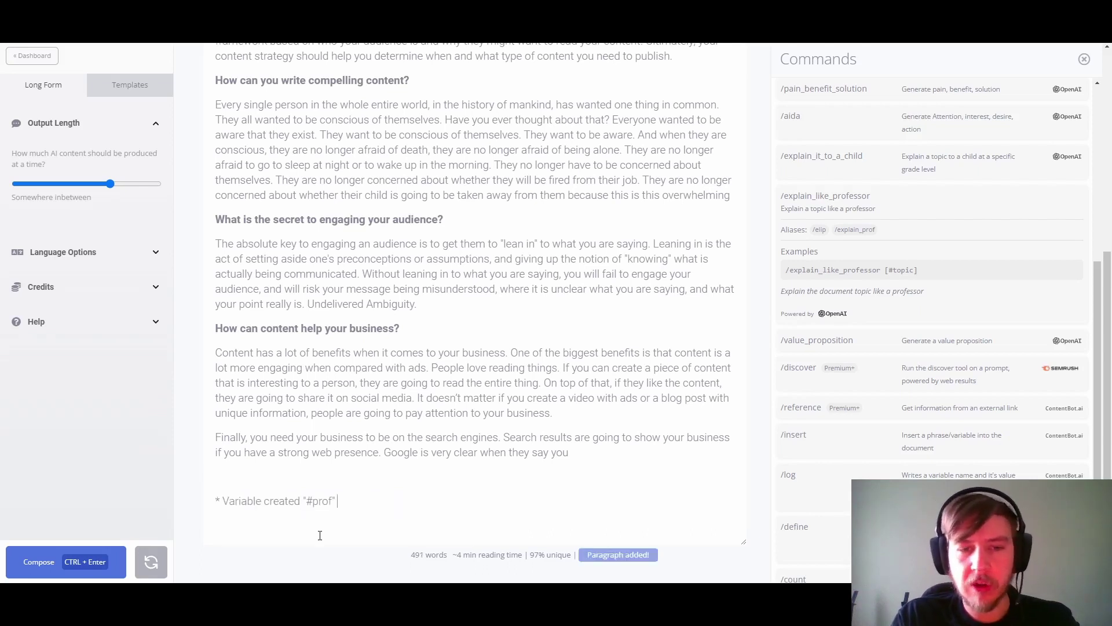
pyautogui.press('Return')
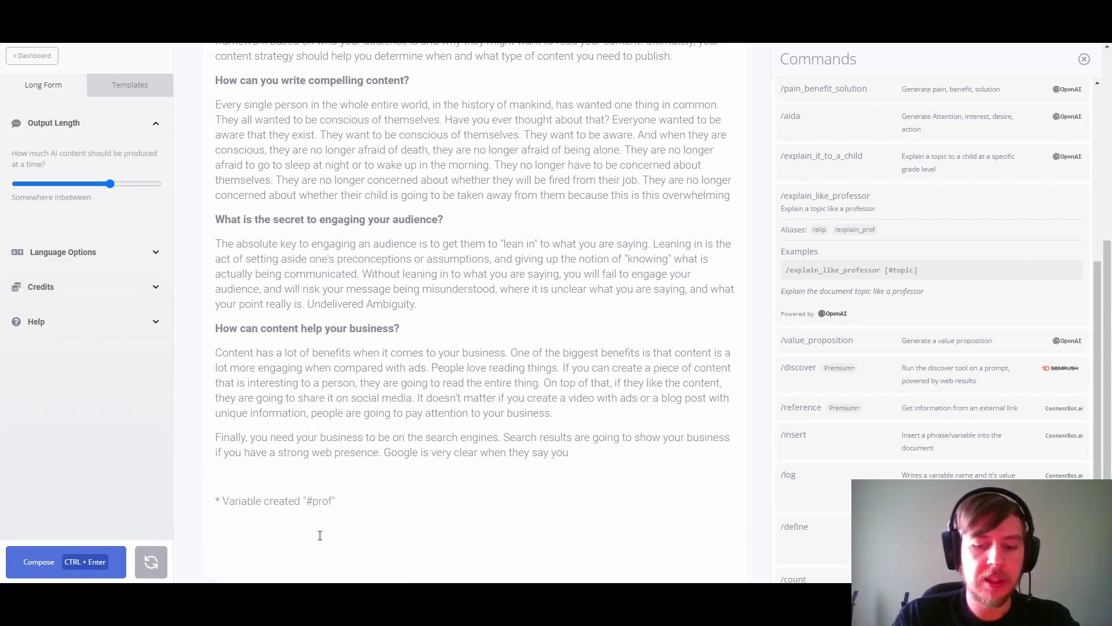
pyautogui.write('/insert')
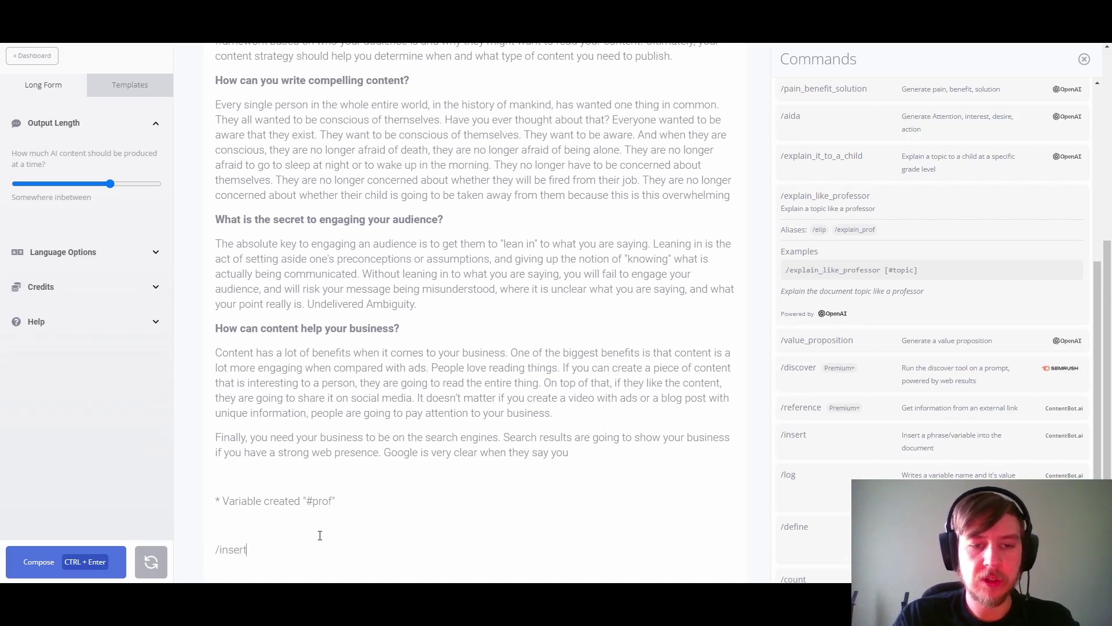
pyautogui.write(' [#prof]')
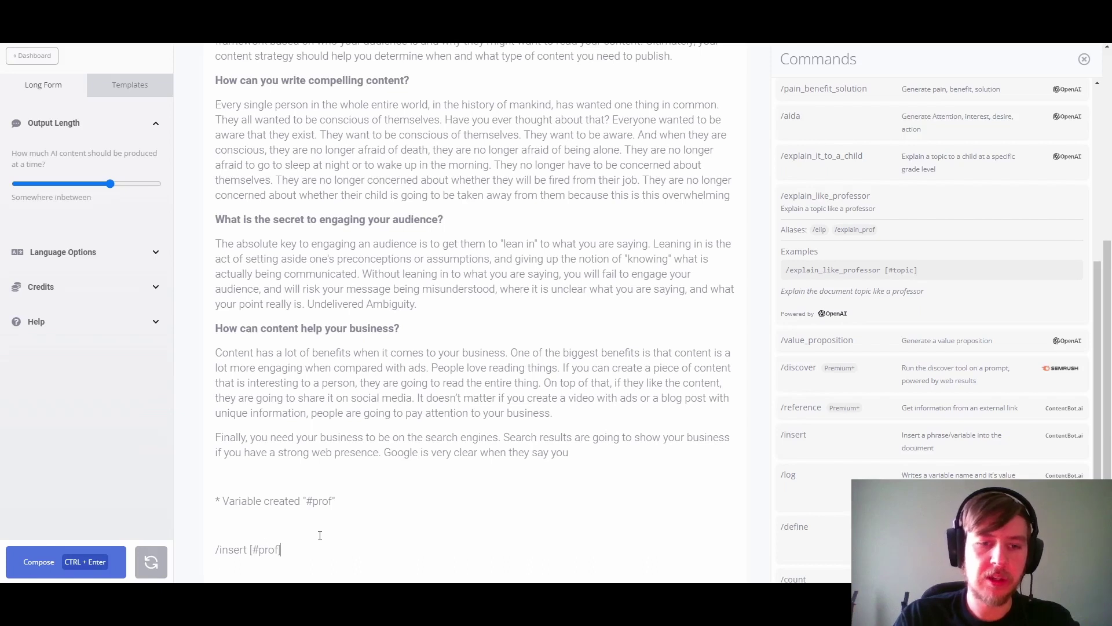
pyautogui.press('Return')
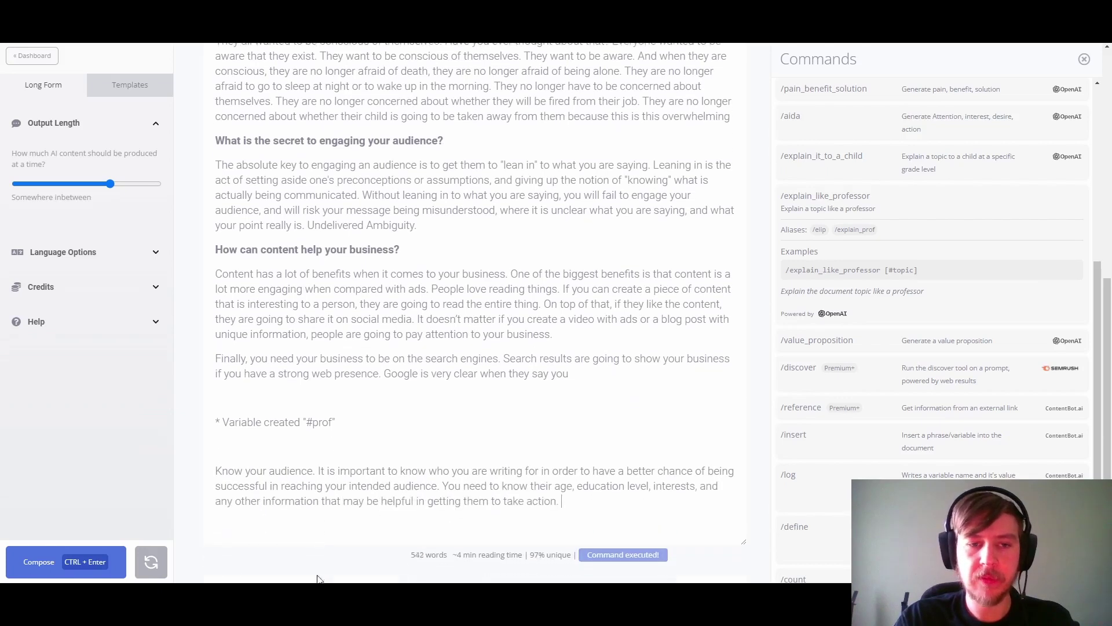
pyautogui.moveTo(567, 500); pyautogui.dragTo(208, 471)
# Step: Erase the '* Variable created "#prof"' note at the end of the document
pyautogui.press('BackSpace')
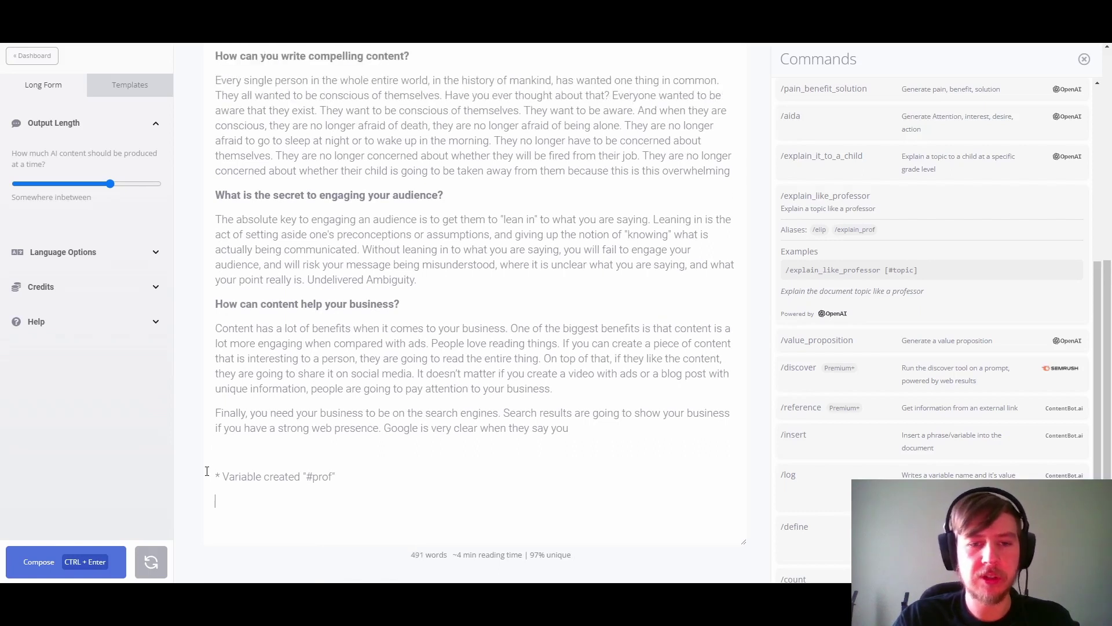
pyautogui.hotkey('ctrl', 'End')
pyautogui.press('BackSpace')
pyautogui.press('BackSpace')
pyautogui.press('BackSpace')
pyautogui.press('BackSpace')
pyautogui.press('BackSpace')
pyautogui.press('BackSpace')
pyautogui.press('BackSpace')
pyautogui.press('BackSpace')
pyautogui.press('BackSpace')
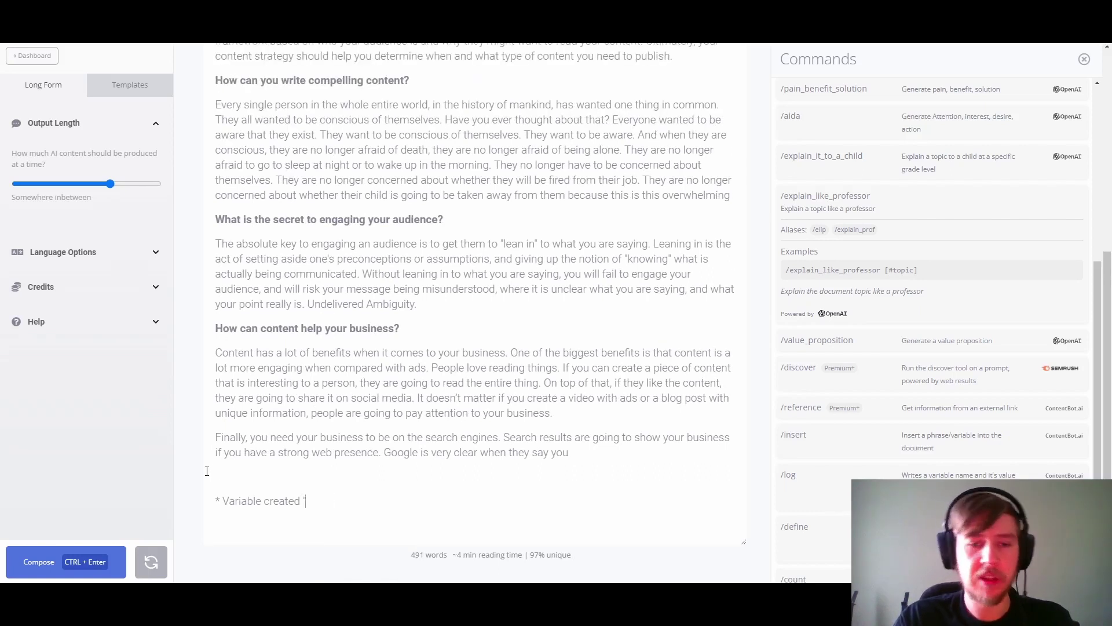
pyautogui.press('BackSpace')
pyautogui.press('BackSpace')
pyautogui.press('BackSpace')
pyautogui.press('BackSpace')
pyautogui.press('BackSpace')
pyautogui.press('BackSpace')
pyautogui.press('BackSpace')
pyautogui.press('BackSpace')
pyautogui.press('BackSpace')
pyautogui.press('BackSpace')
pyautogui.press('BackSpace')
pyautogui.press('BackSpace')
pyautogui.press('BackSpace')
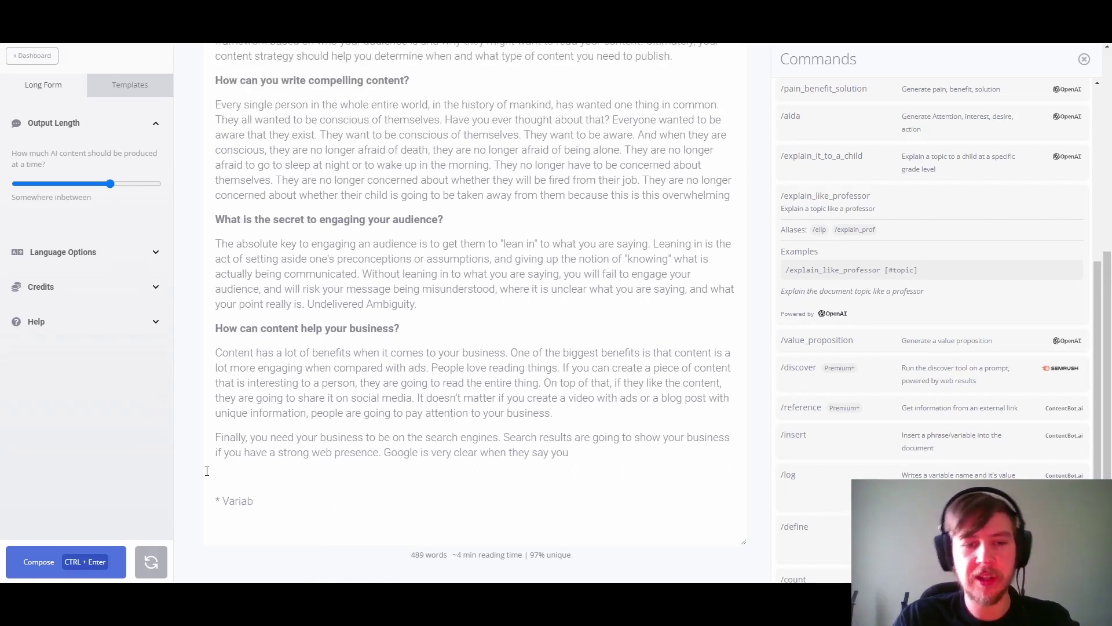
pyautogui.press('BackSpace')
pyautogui.press('BackSpace')
pyautogui.press('BackSpace')
# Step: Run /insert [#username] to write the stored name, then delete the inserted name
pyautogui.press('BackSpace')
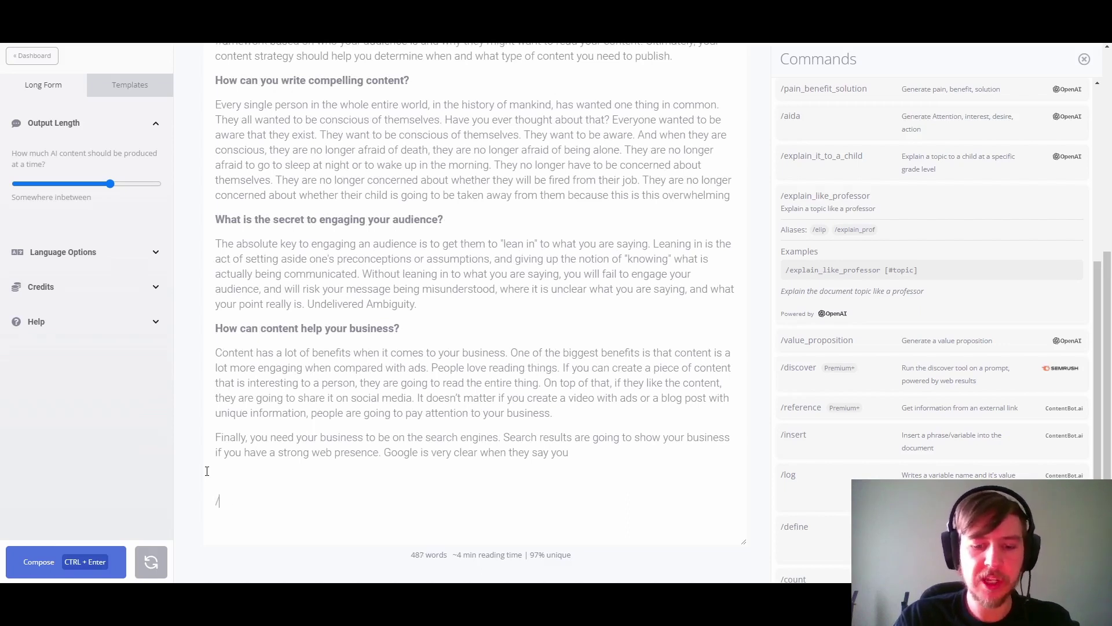
pyautogui.write('/a')
pyautogui.press('BackSpace')
pyautogui.write('ins')
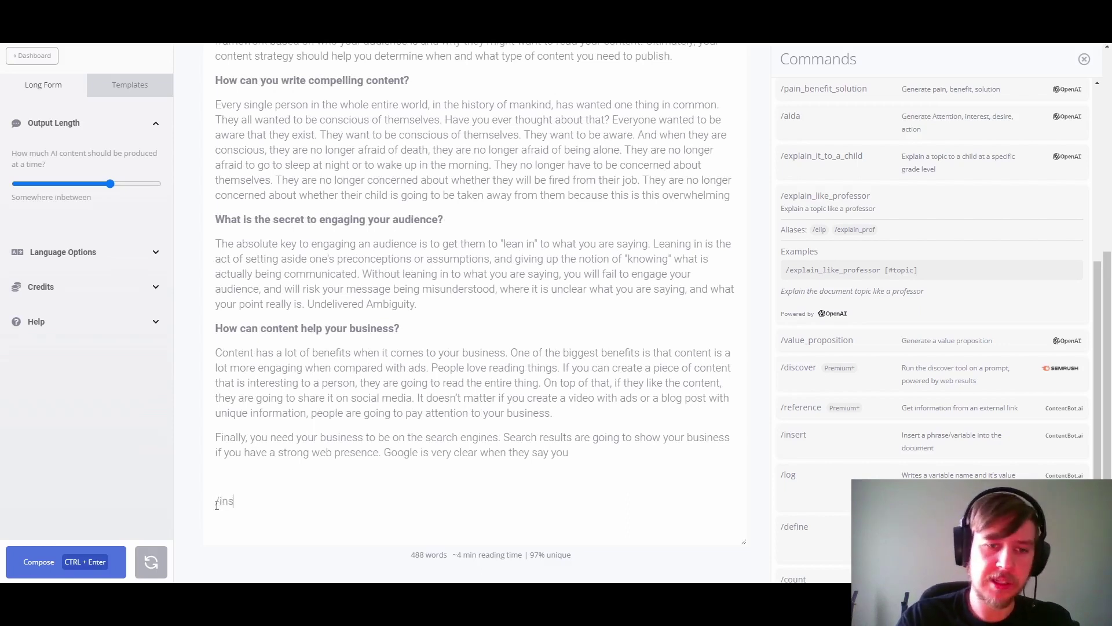
pyautogui.write('ert [3')
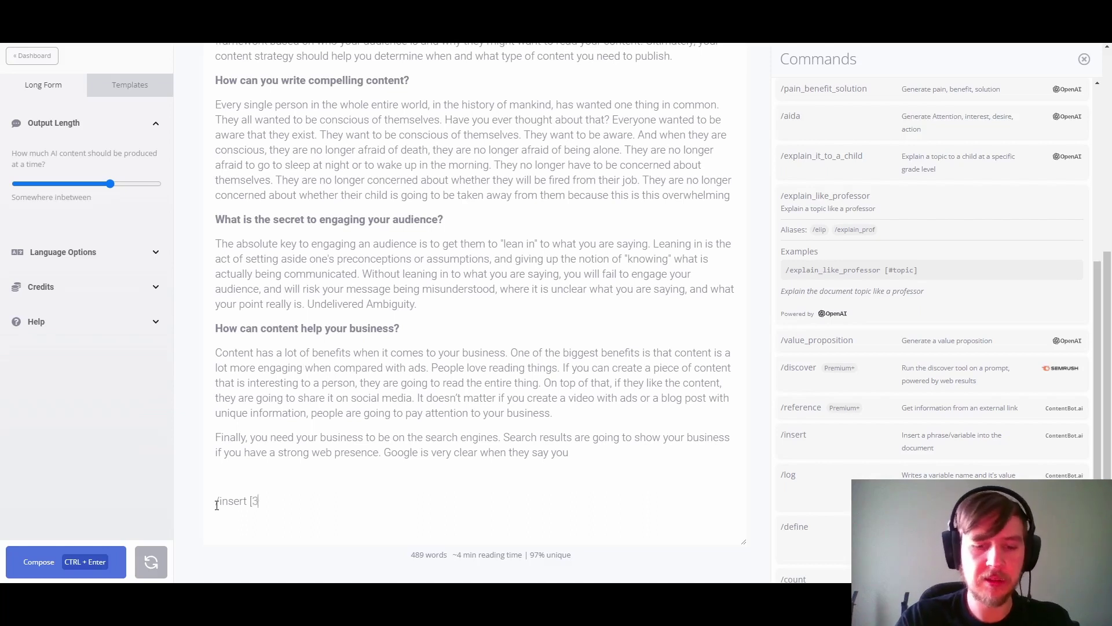
pyautogui.press('BackSpace')
pyautogui.write('#username')
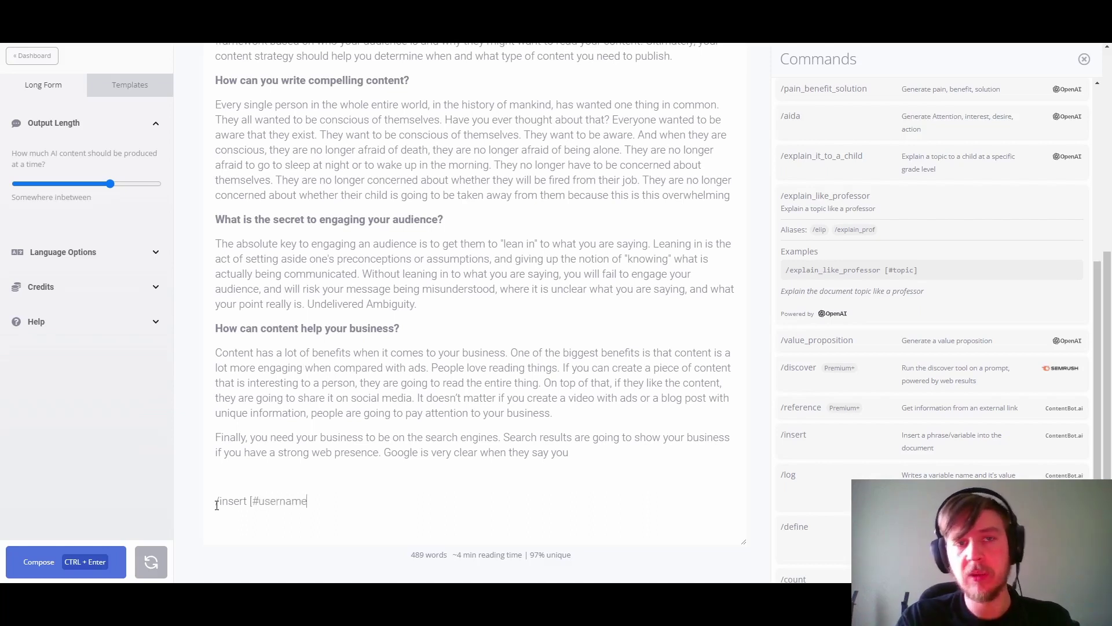
pyautogui.write(']')
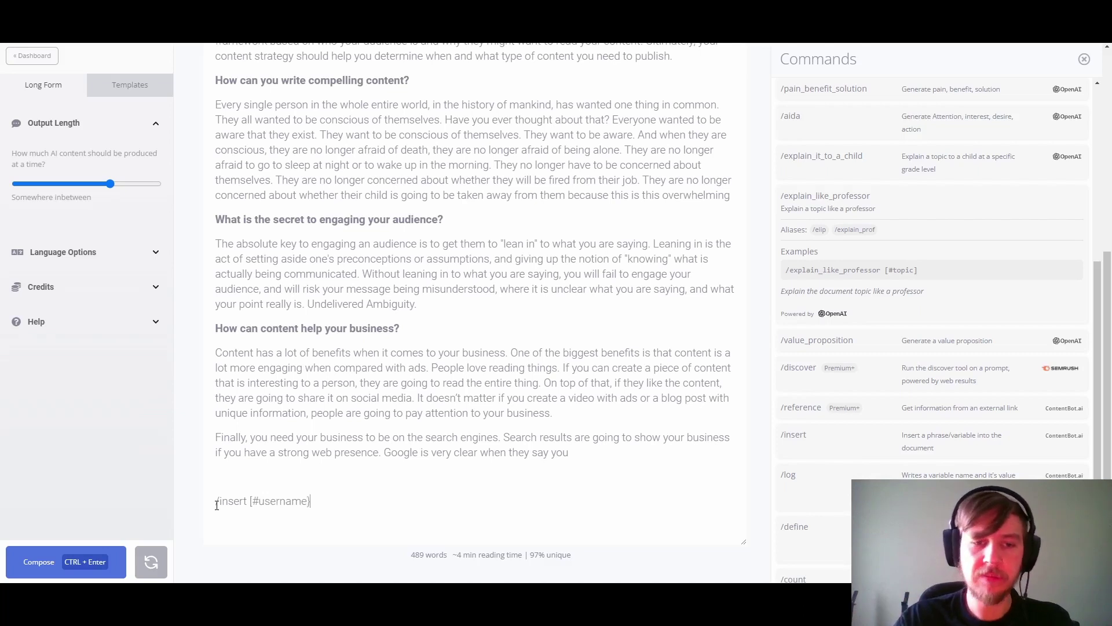
pyautogui.hotkey('ctrl', 'Return')
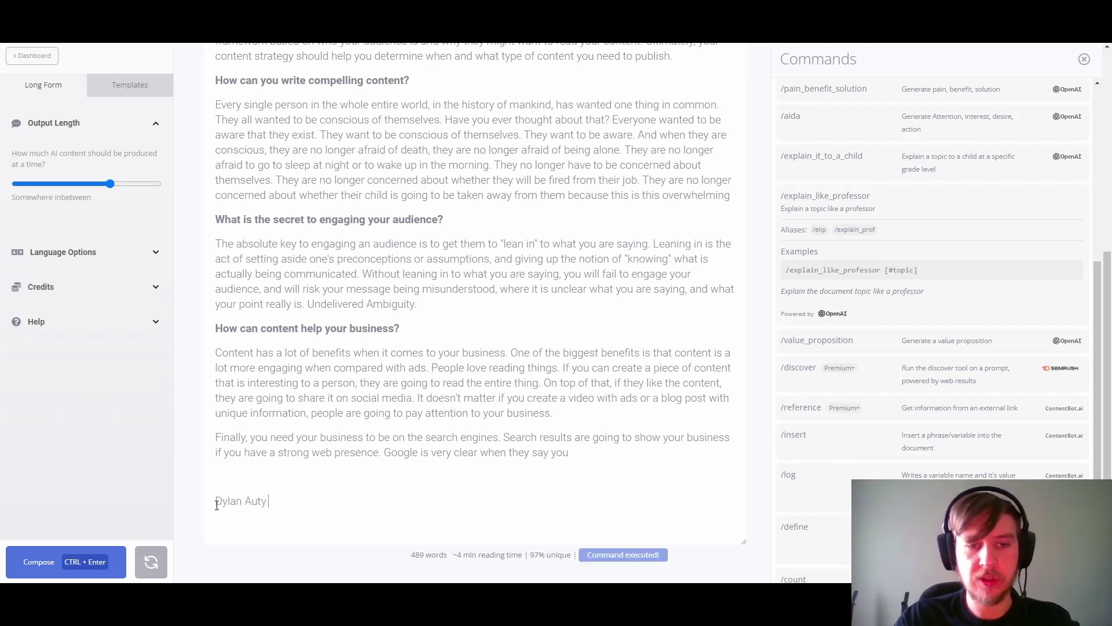
pyautogui.moveTo(299, 499); pyautogui.dragTo(219, 496)
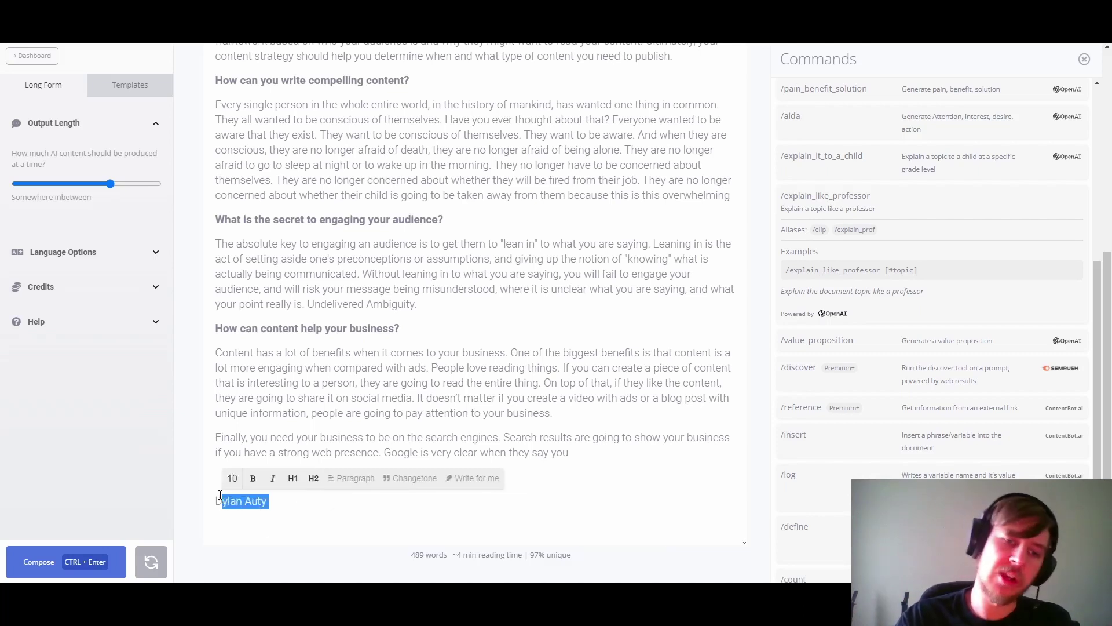
pyautogui.press('BackSpace')
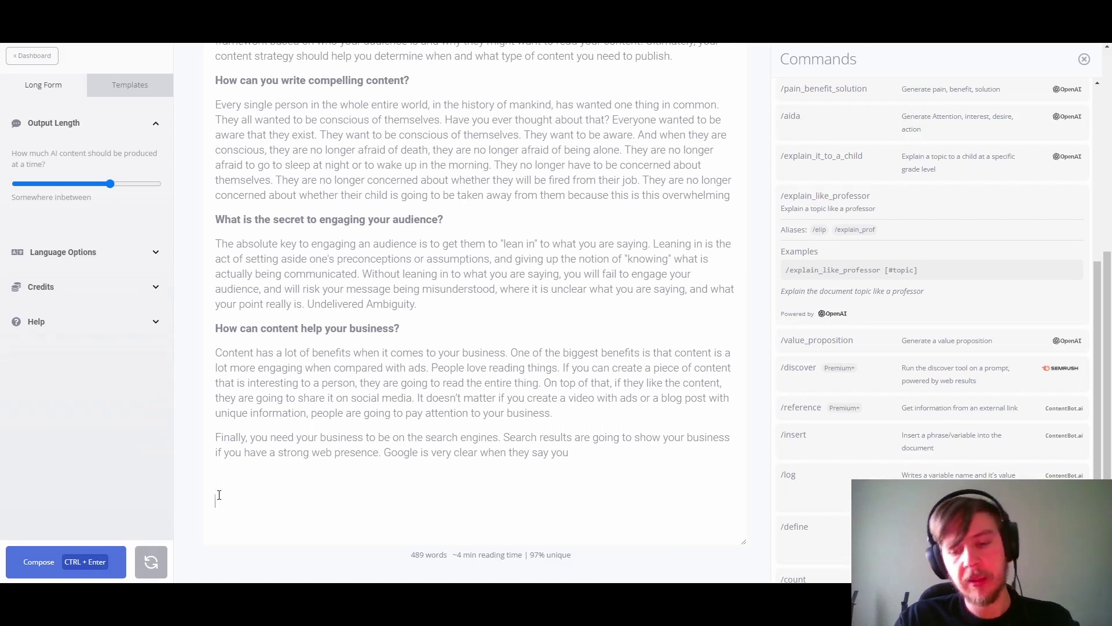
# Step: Insert 'Hello #username' plus the #prof paragraph, then remove the blank line between them
pyautogui.write('/')
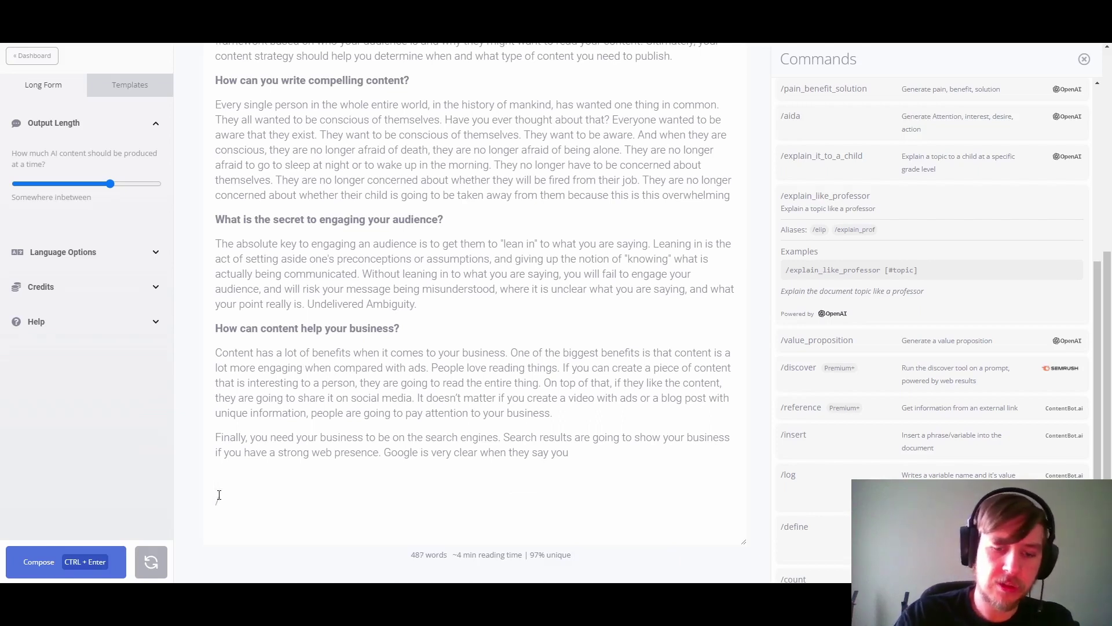
pyautogui.write('insert')
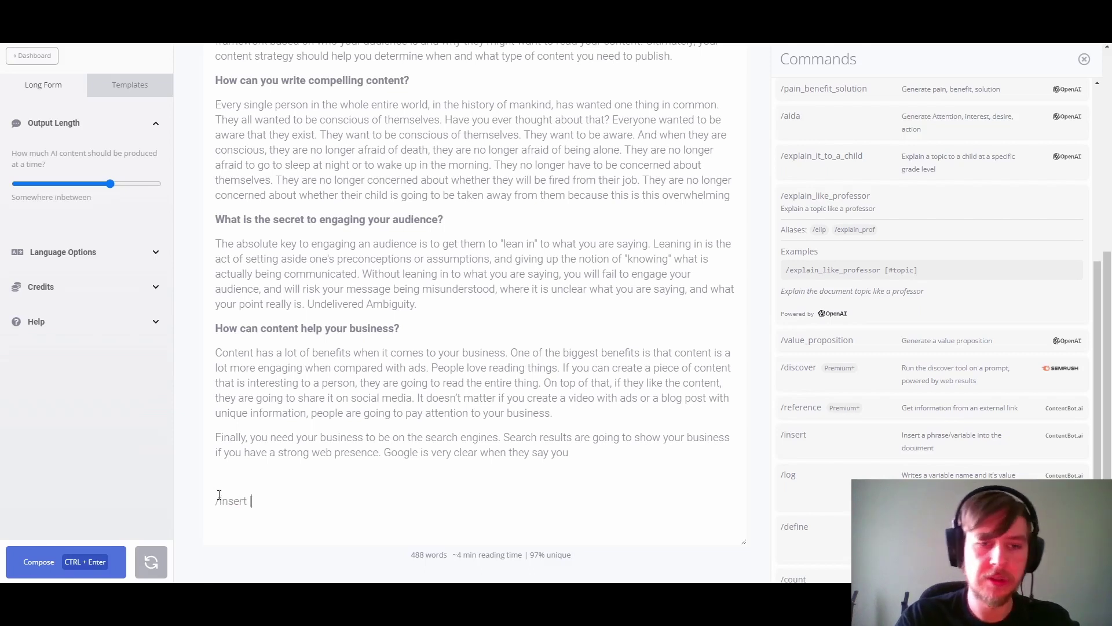
pyautogui.write(' [Hello ')
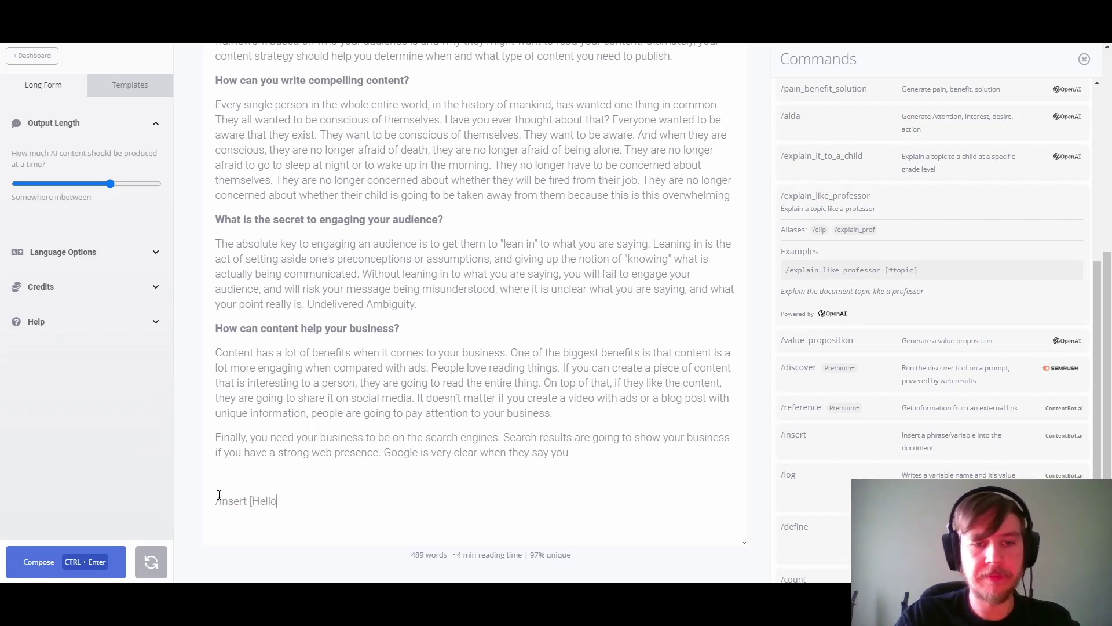
pyautogui.write('#username, ')
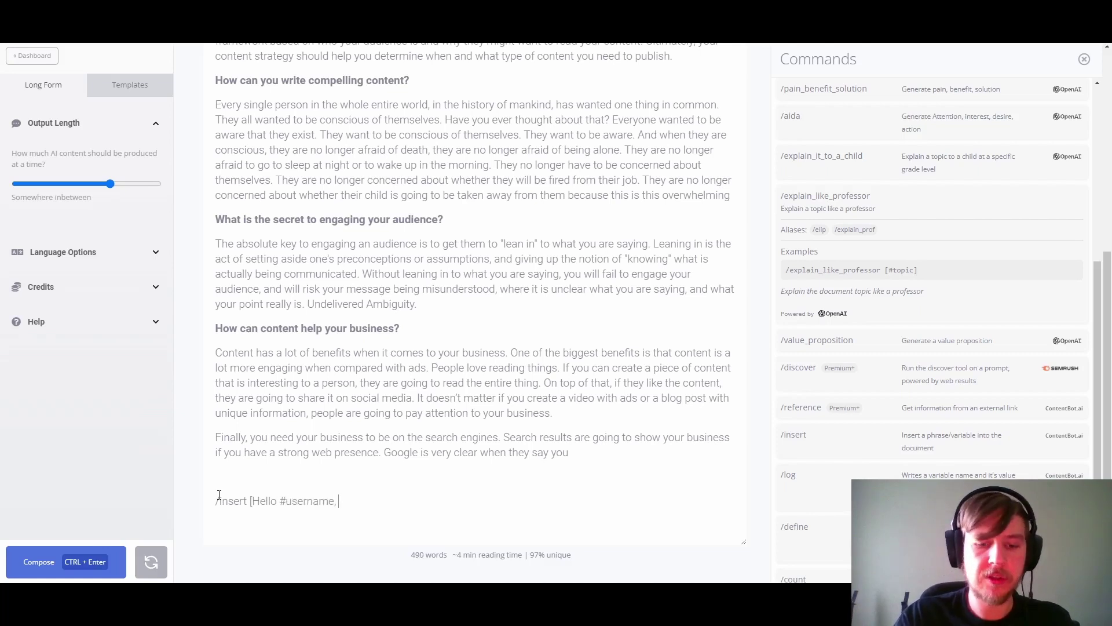
pyautogui.write('#n')
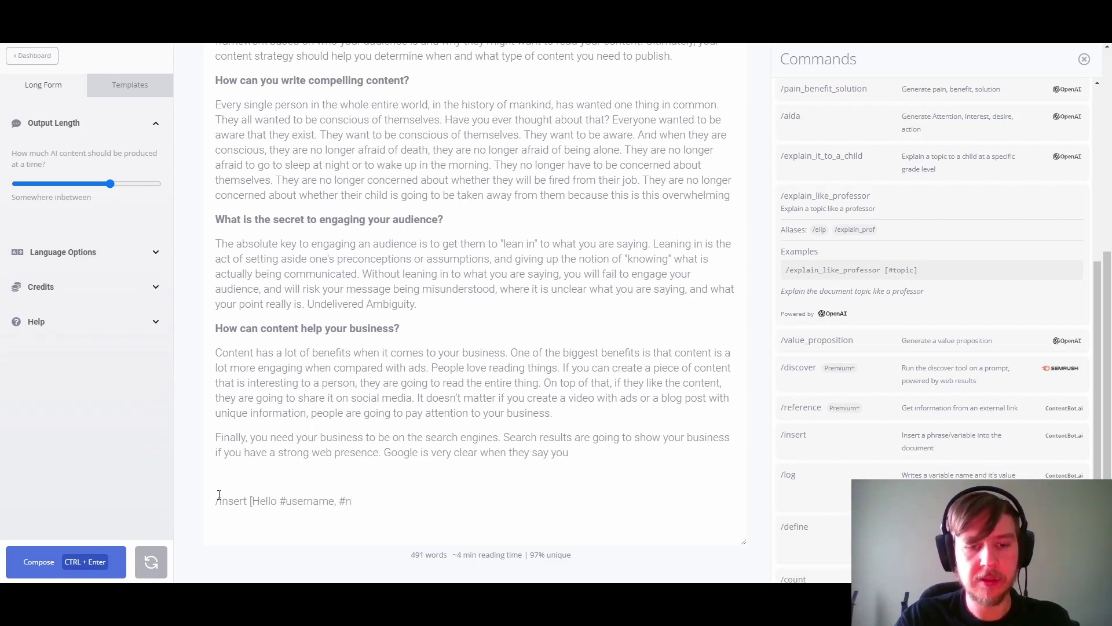
pyautogui.write('ewline#newline#pro')
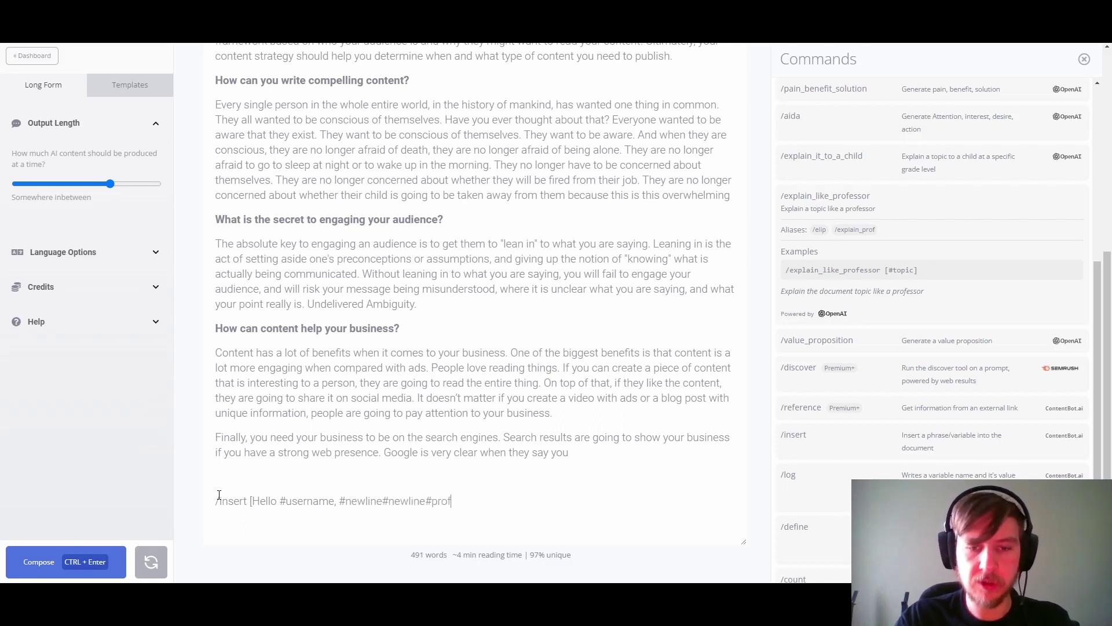
pyautogui.write('f]')
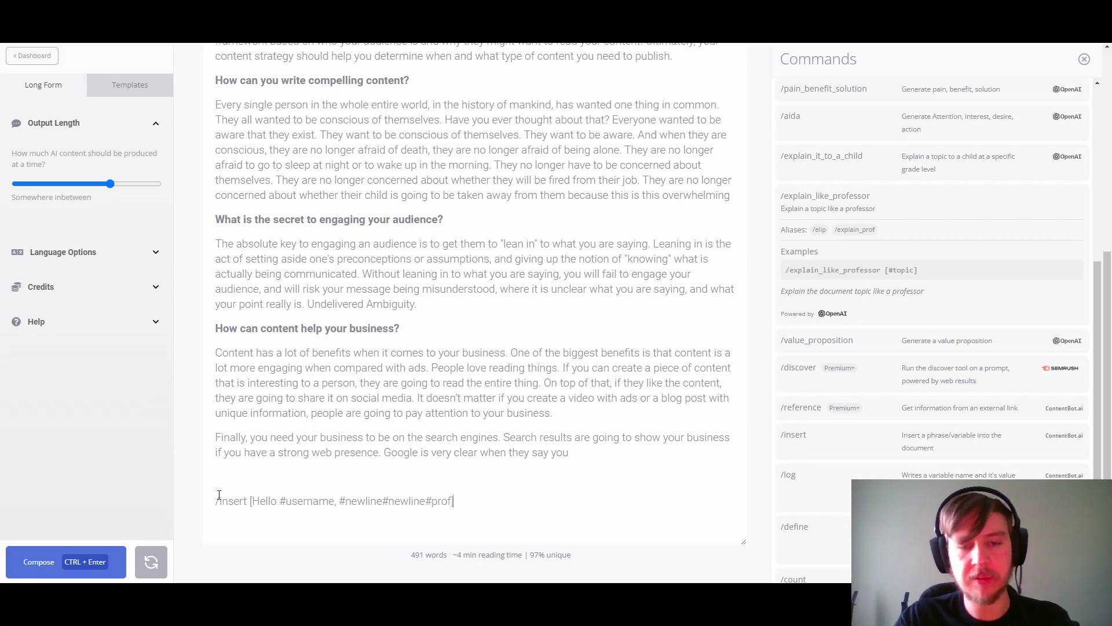
pyautogui.press('Return')
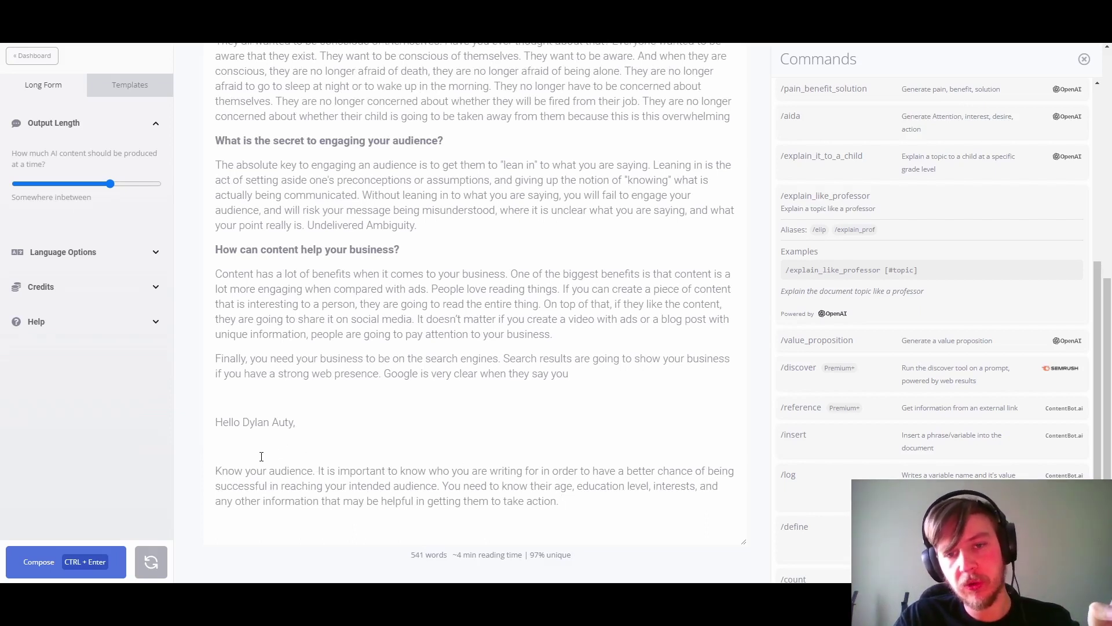
pyautogui.press('BackSpace')
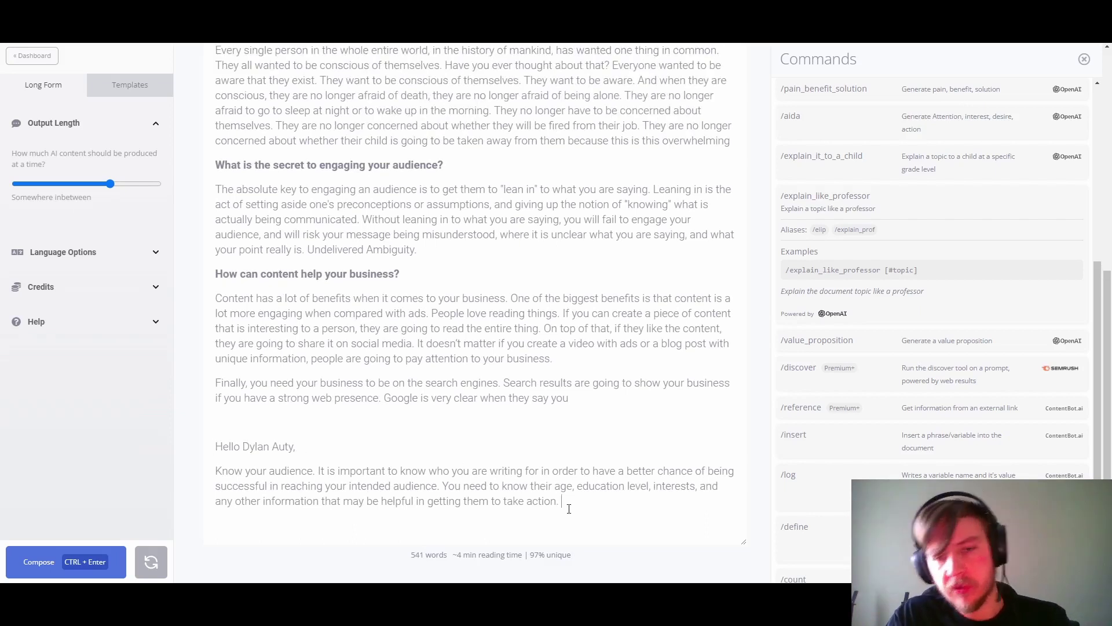
# Step: Select the greeting and the Know your audience paragraph at the end and delete them
pyautogui.click(568, 509)
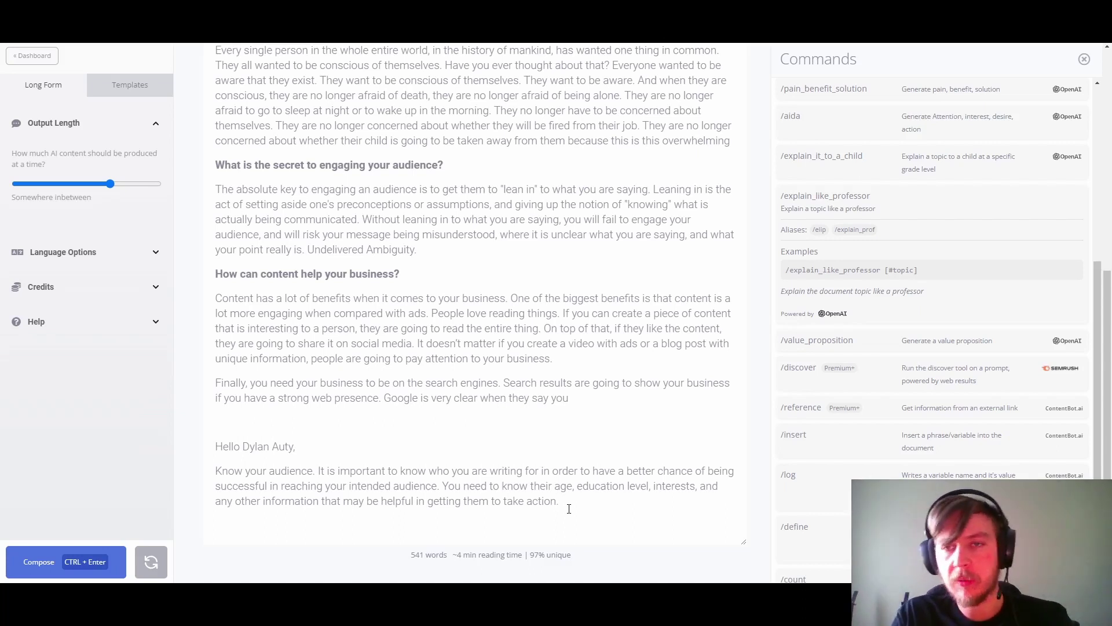
pyautogui.hotkey('ctrl', 'shift', 'Up')
pyautogui.hotkey('ctrl', 'shift', 'Up')
pyautogui.click(556, 504)
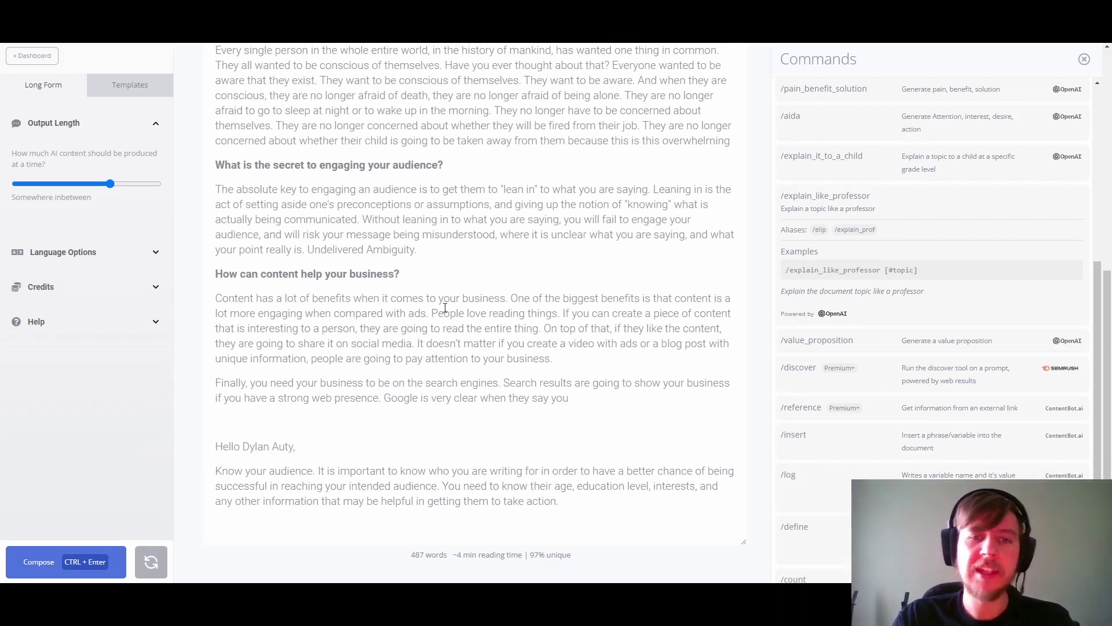
pyautogui.scroll(5, 444, 304)
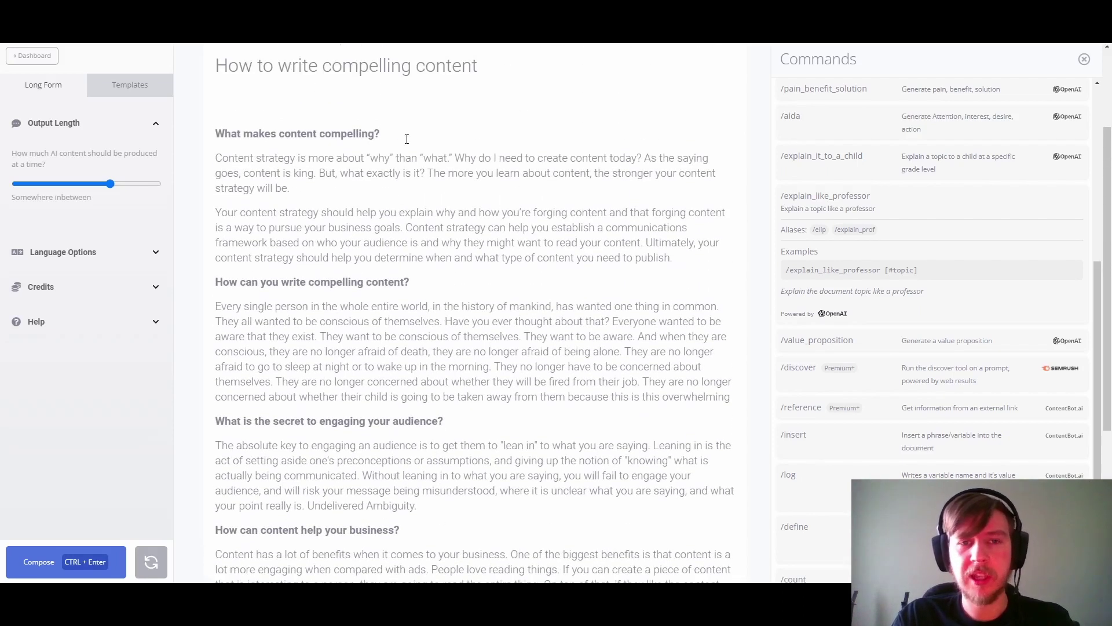
pyautogui.moveTo(394, 134); pyautogui.dragTo(222, 127)
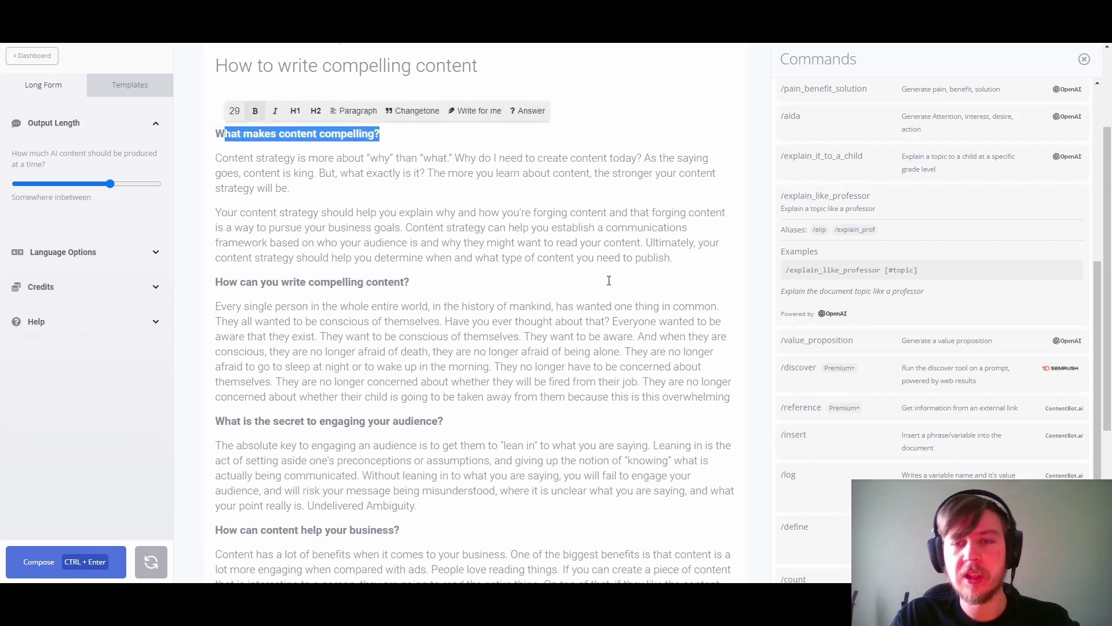
pyautogui.scroll(-5, 608, 280)
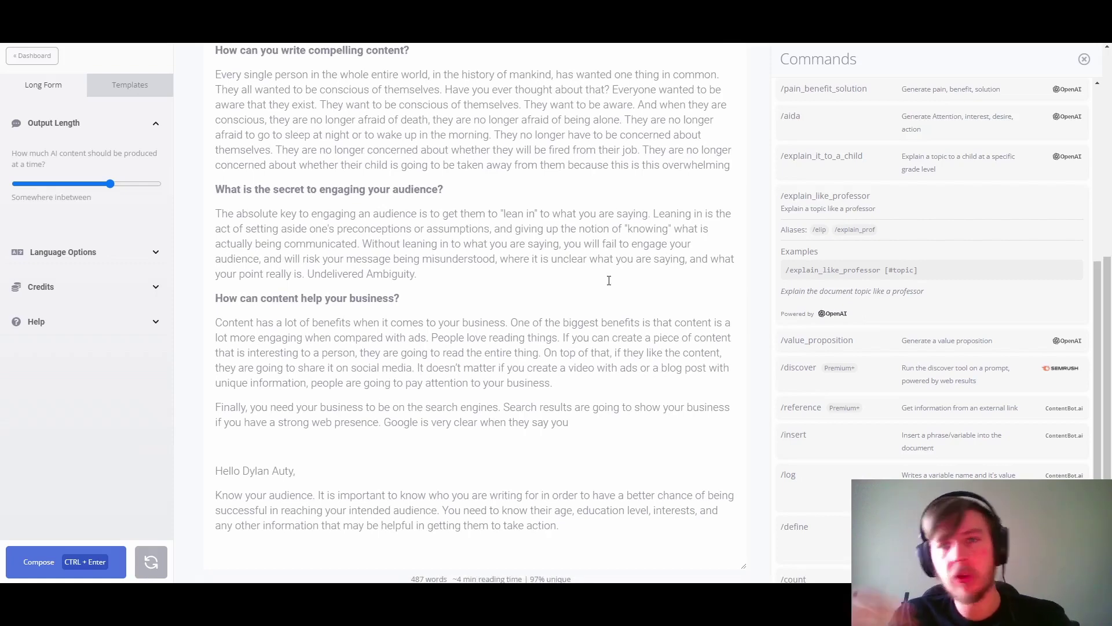
pyautogui.moveTo(215, 470); pyautogui.dragTo(574, 532)
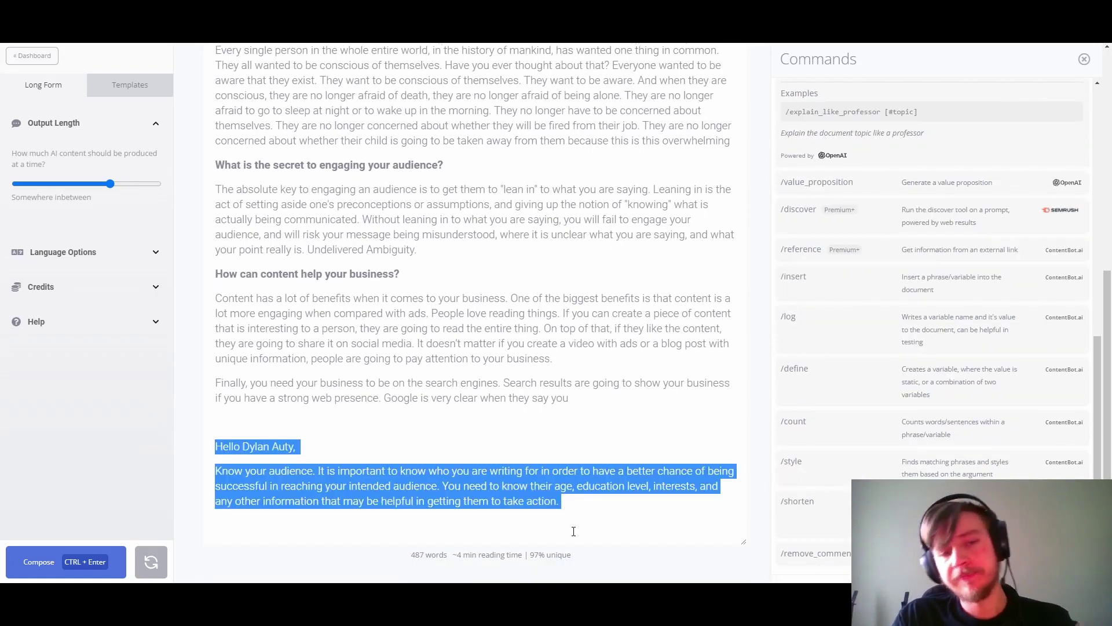
pyautogui.press('BackSpace')
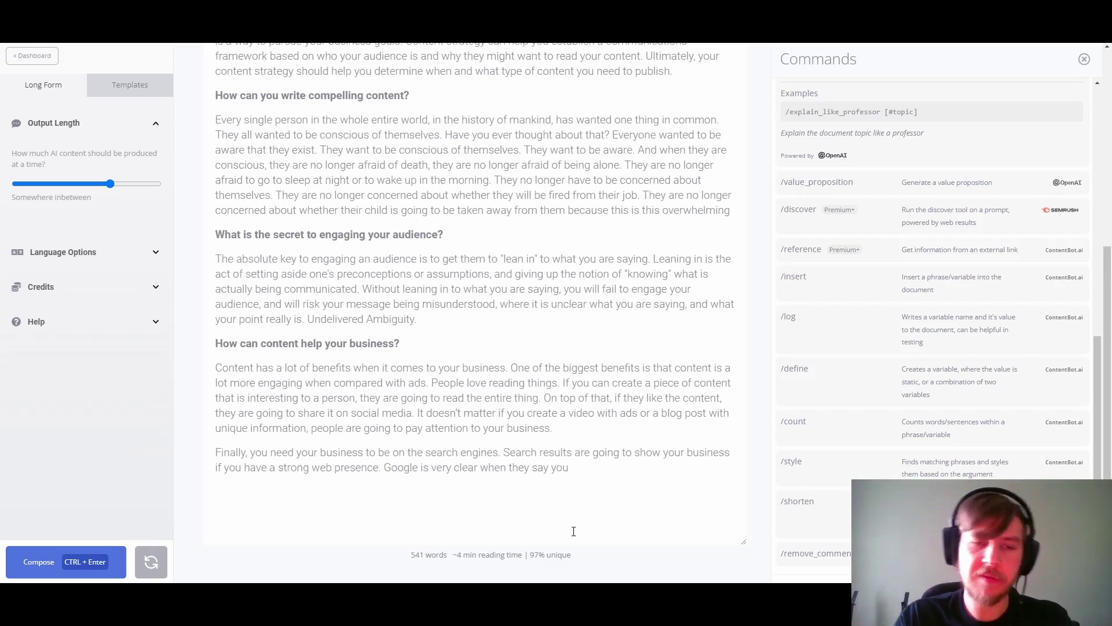
# Step: Insert the summarize example from Commands, add #topic, and run /summarize [#topic #content]
pyautogui.scroll(4, 996, 199)
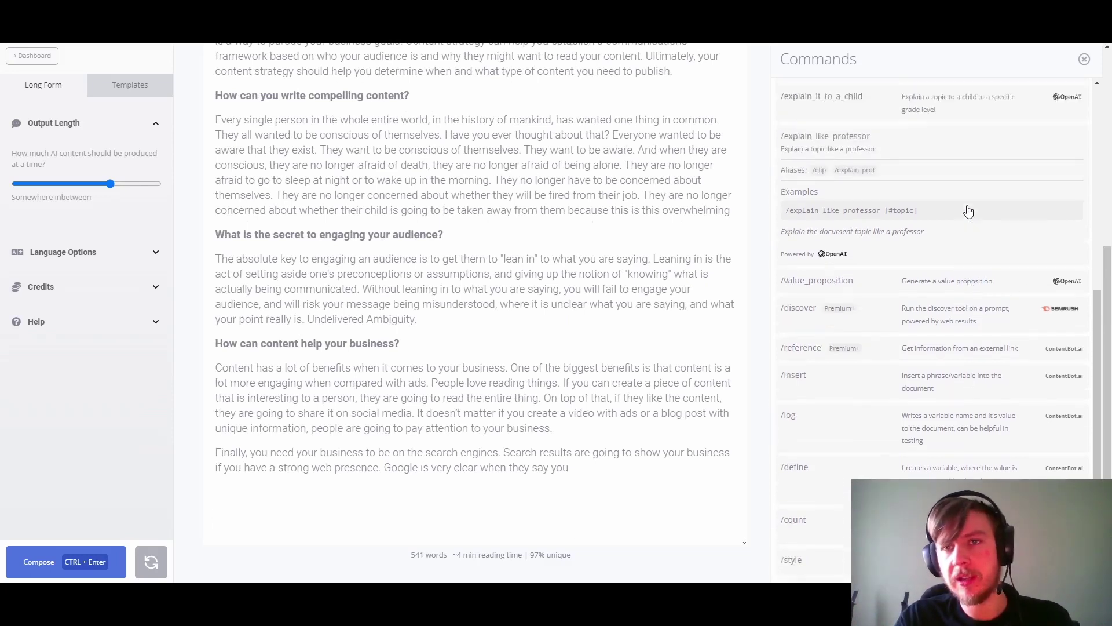
pyautogui.scroll(5, 968, 211)
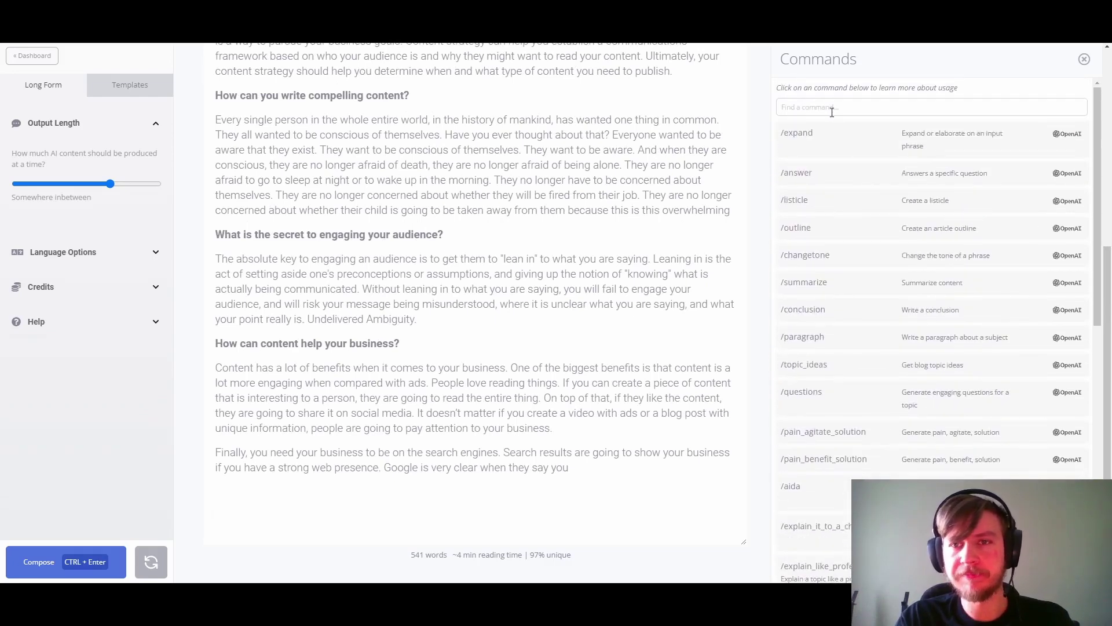
pyautogui.click(832, 108)
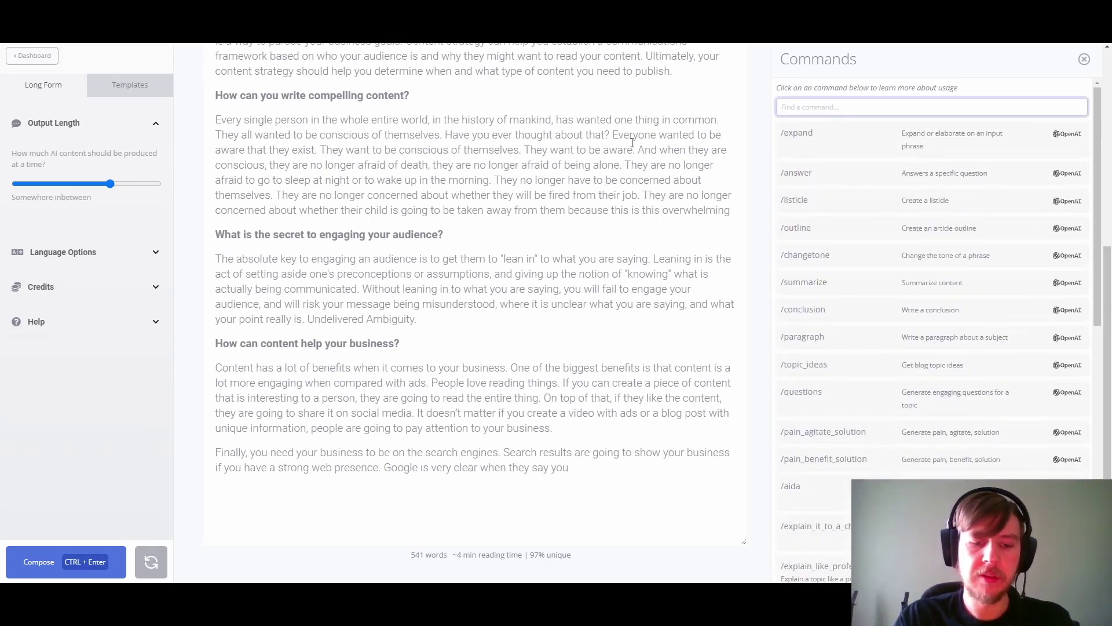
pyautogui.write('summ')
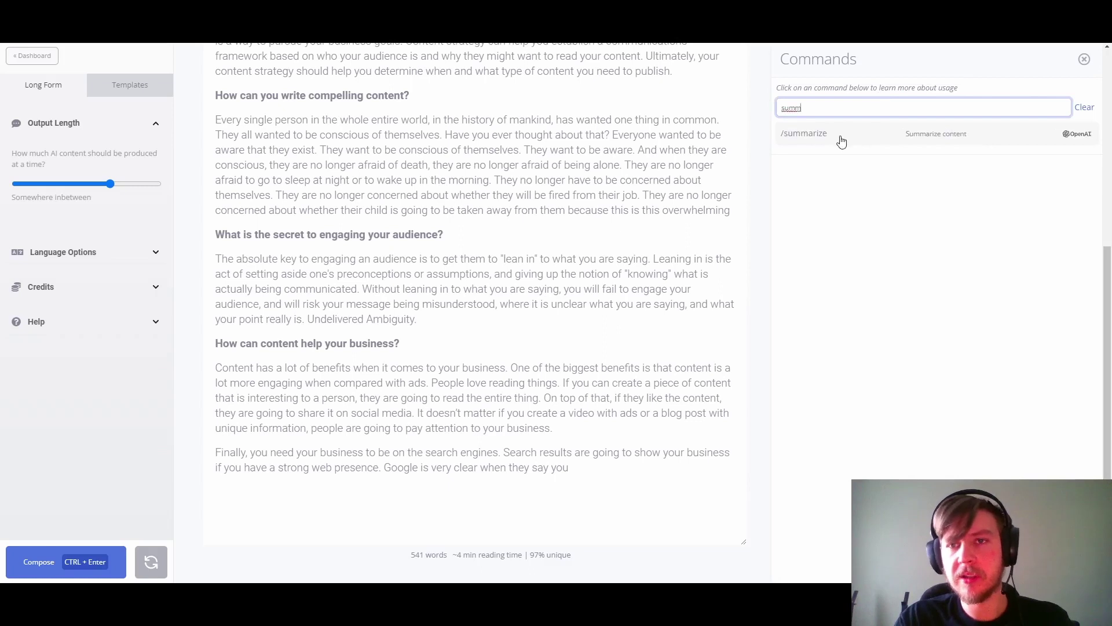
pyautogui.click(841, 142)
pyautogui.click(834, 187)
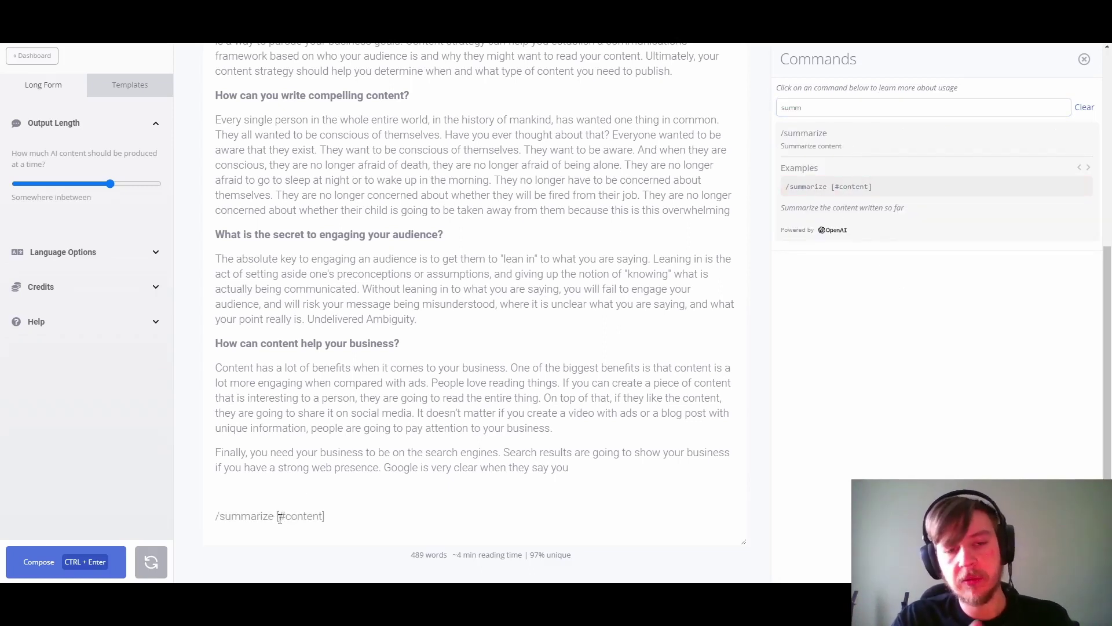
pyautogui.write('#topic #')
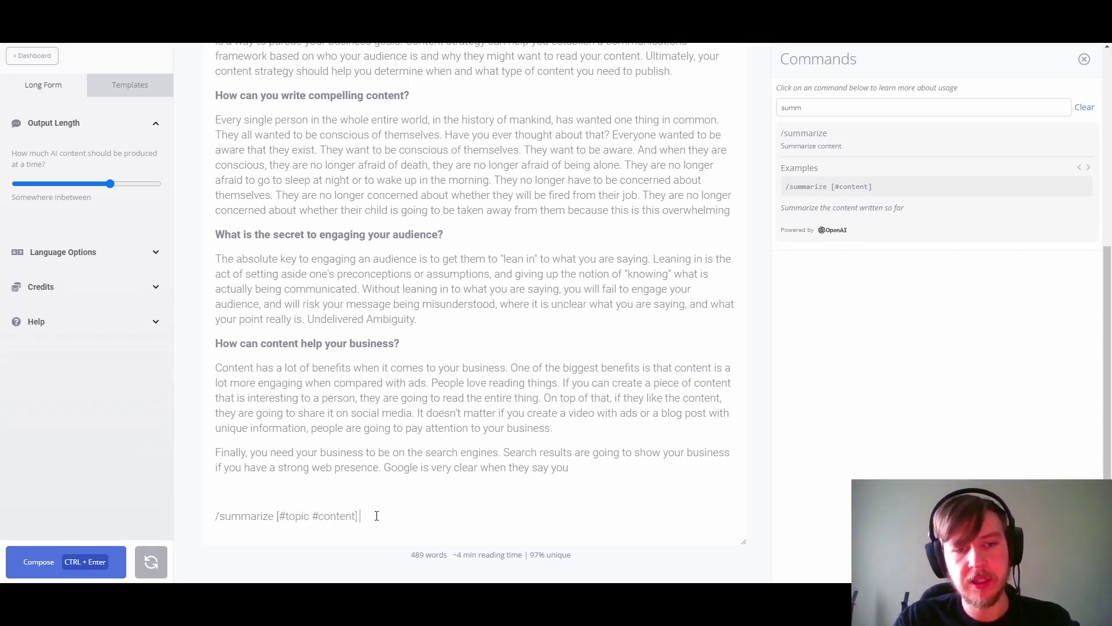
pyautogui.tripleClick(374, 514)
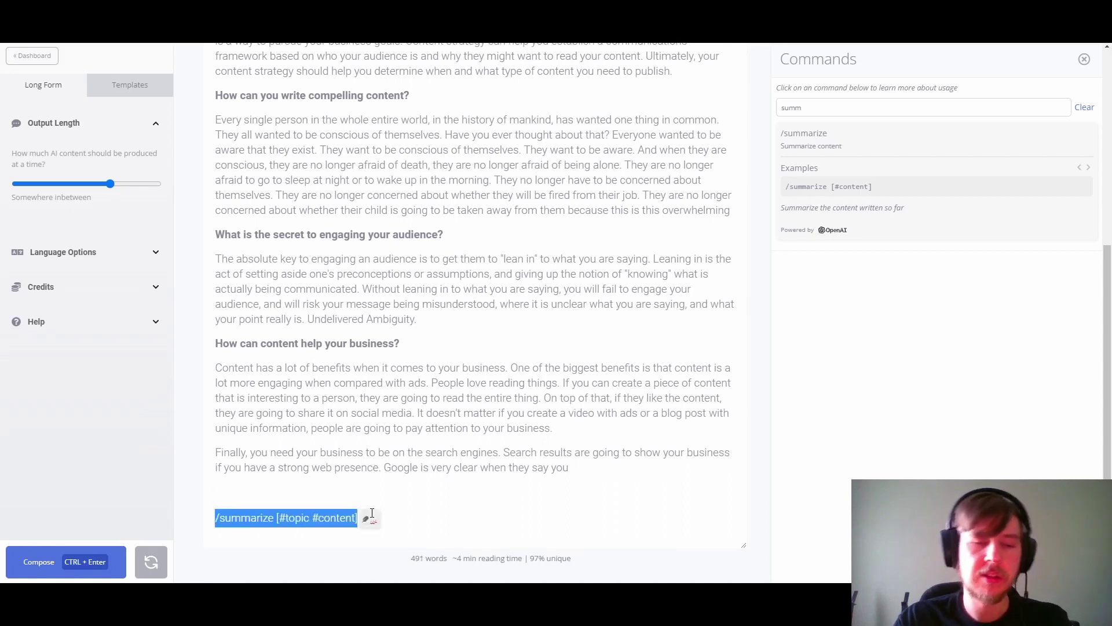
pyautogui.hotkey('ctrl', 'Return')
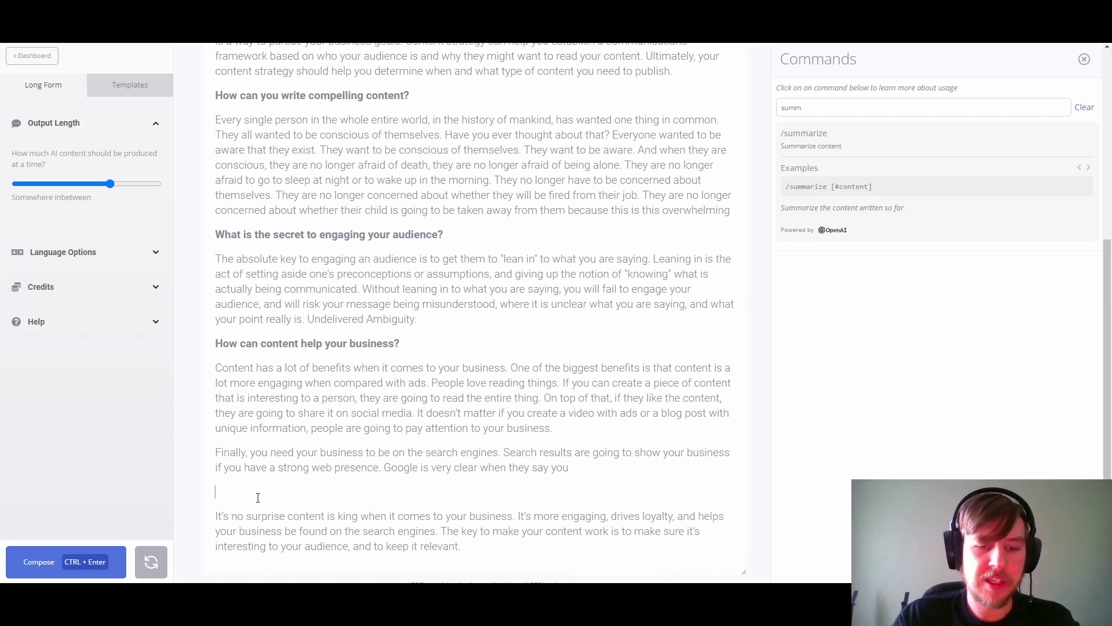
# Step: Title the closing paragraph 'In summary' and close the command reference panel
pyautogui.write('In')
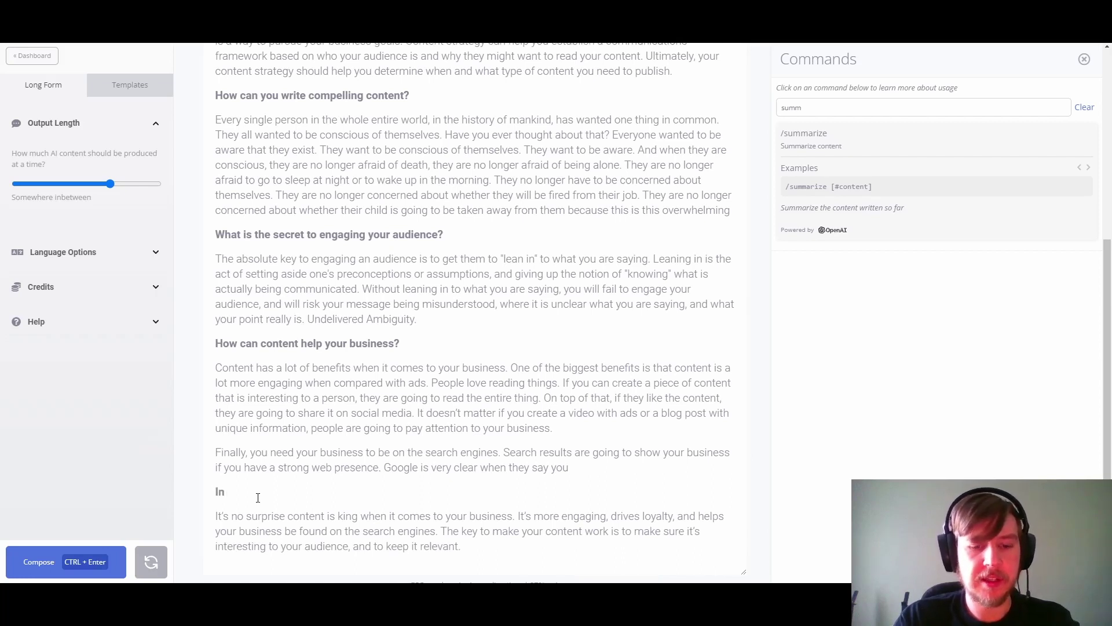
pyautogui.write(' summary')
pyautogui.scroll(-1, 529, 527)
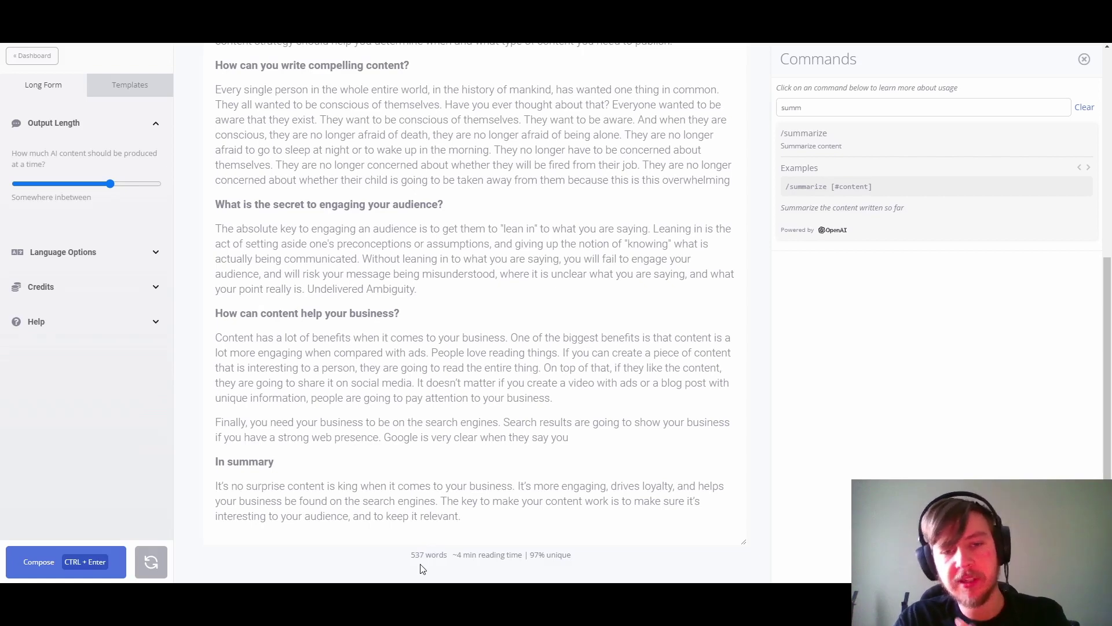
pyautogui.press('Escape')
# Step: Delete the blank line under the 'In summary' title
pyautogui.scroll(15, 429, 248)
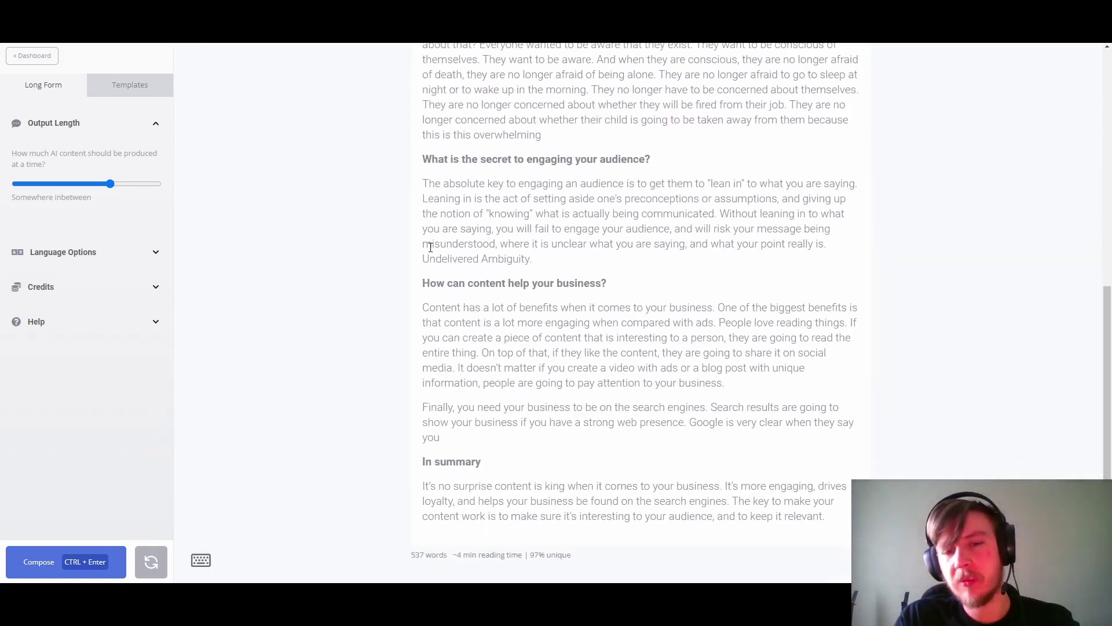
pyautogui.click(430, 247)
pyautogui.press('BackSpace')
pyautogui.press('BackSpace')
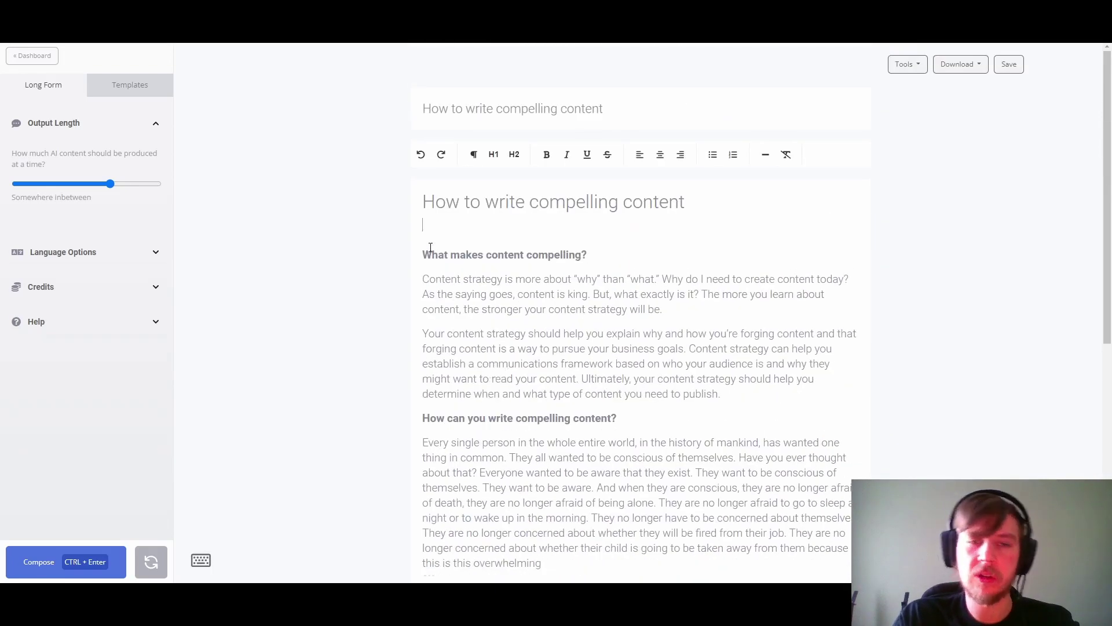
pyautogui.scroll(-4, 429, 264)
pyautogui.scroll(-3, 428, 265)
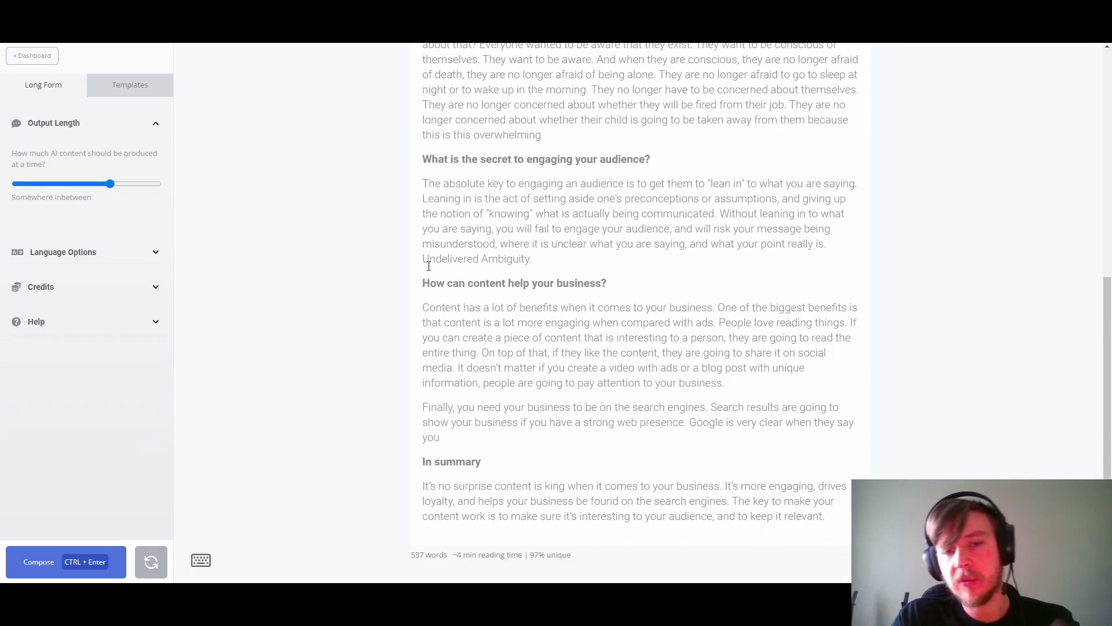